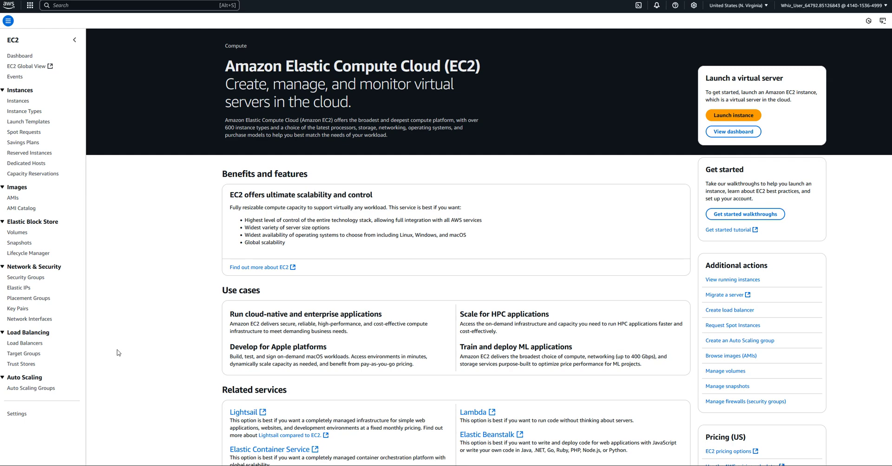
Start creating a new EC2 launch template and name it Launch-template-01
scroll(222, 359, down, 2)
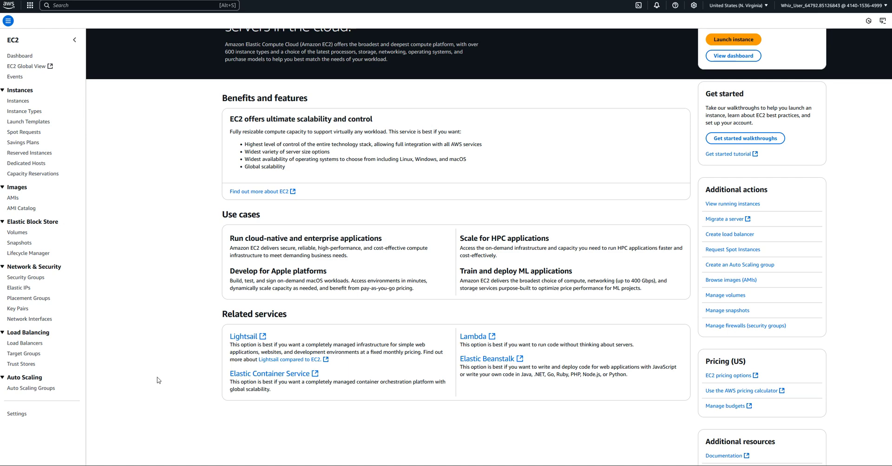
scroll(158, 379, up, 2)
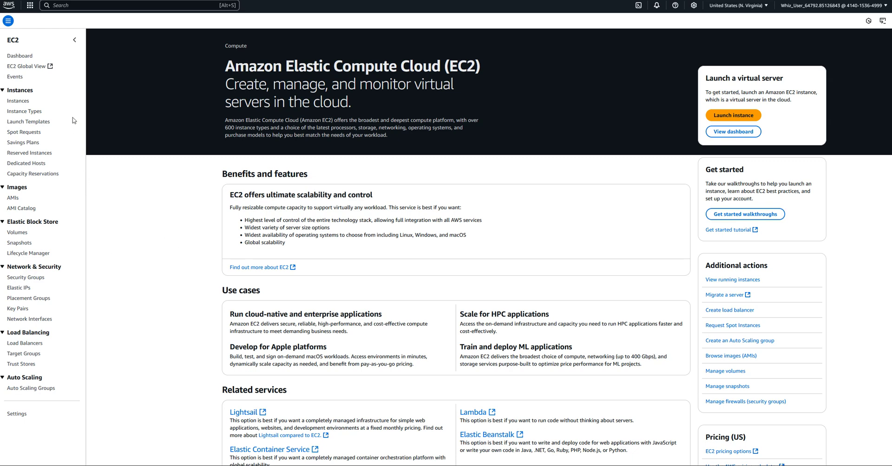
click(24, 123)
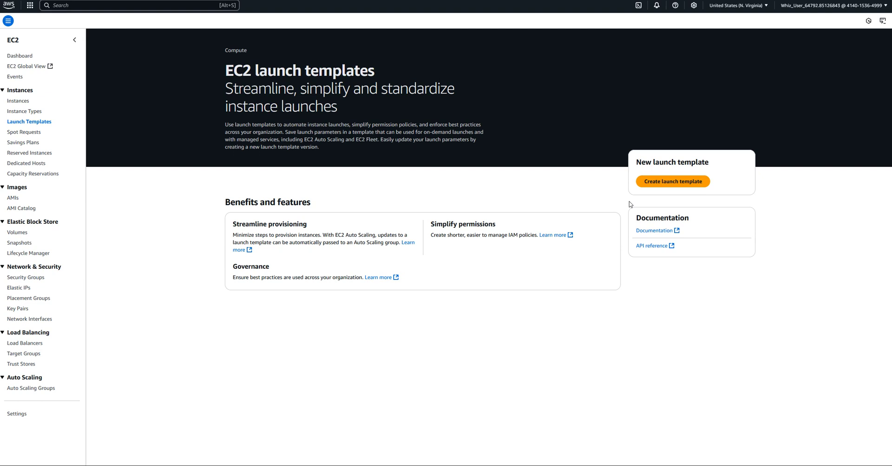
click(661, 183)
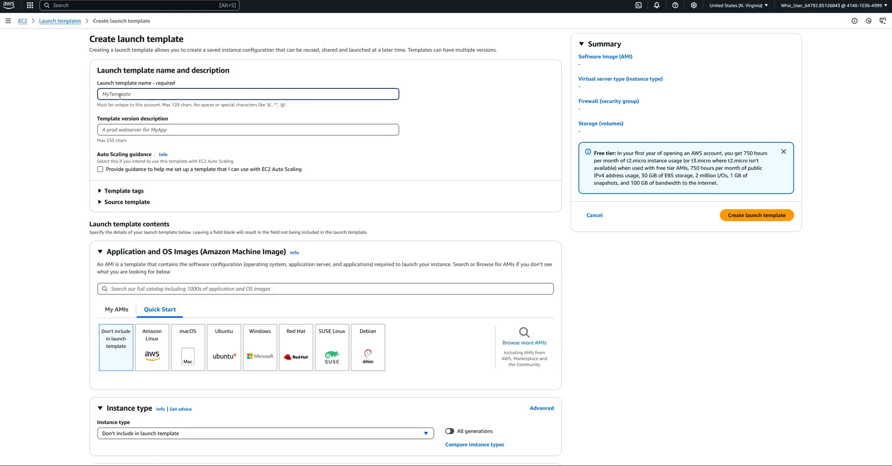
text(Launch)
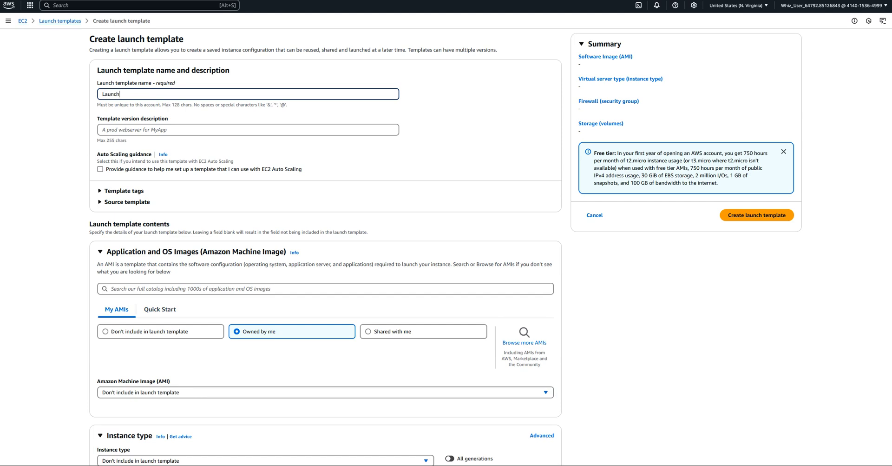
text(-tempa)
text(ate-01)
Copy the launch template name Launch-template-01 into the template version description
drag(162, 94, 58, 95)
click(58, 95)
click(169, 96)
drag(167, 96, 88, 96)
right_click(130, 93)
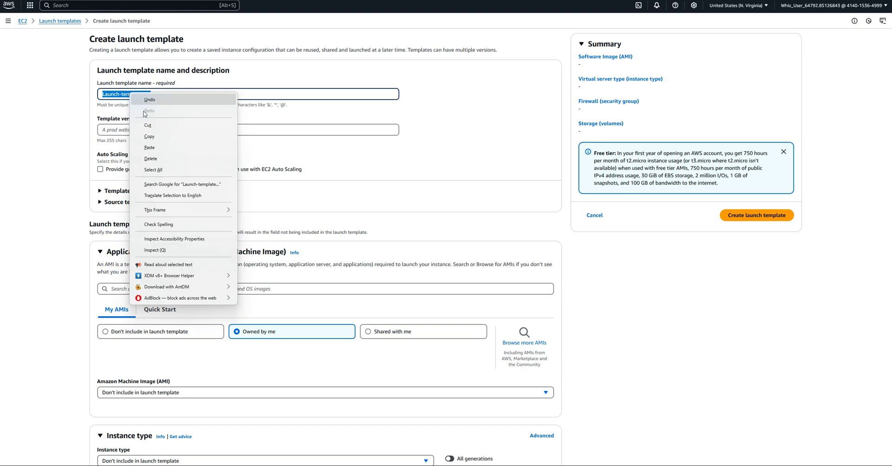
click(138, 135)
right_click(116, 129)
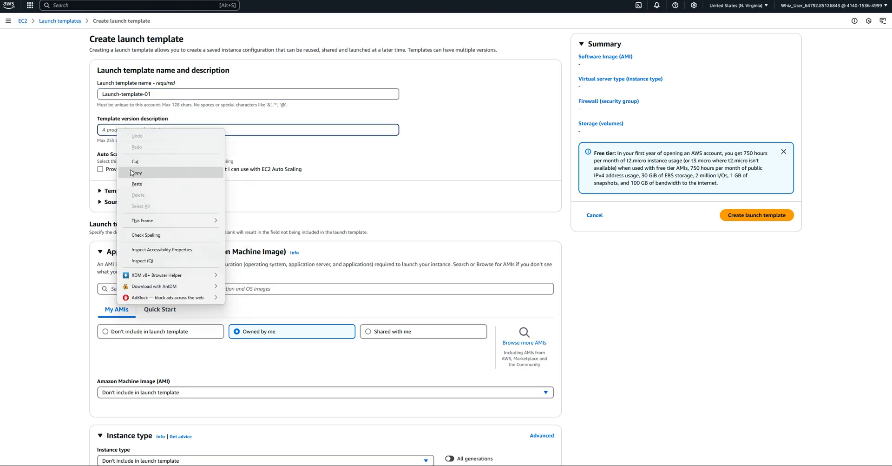
click(140, 184)
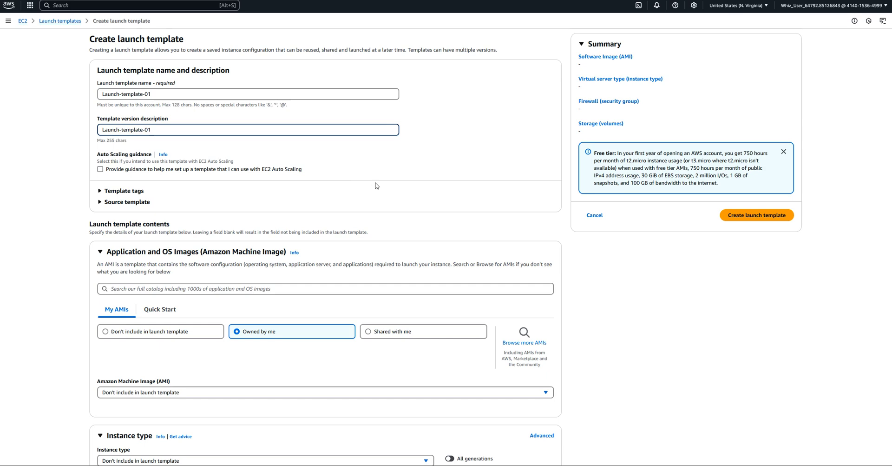
Choose the Amazon Linux quick-start image, Amazon Linux 2023 AMI, for the launch template
scroll(290, 200, down, 2)
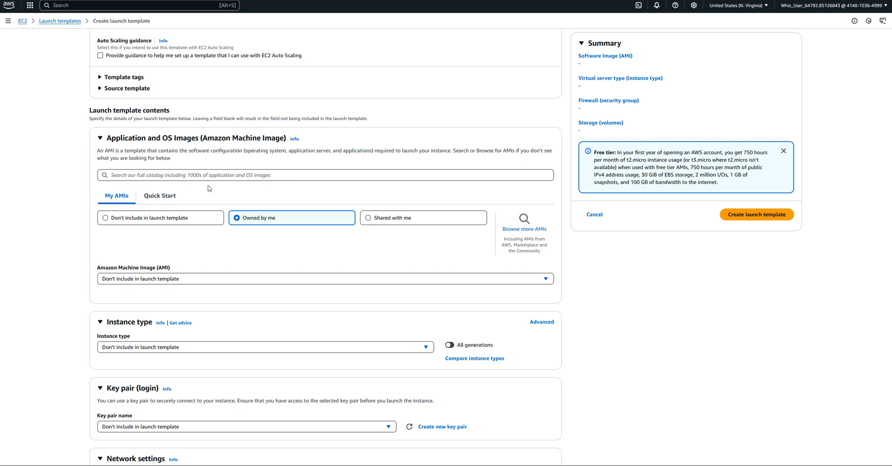
click(165, 197)
click(154, 226)
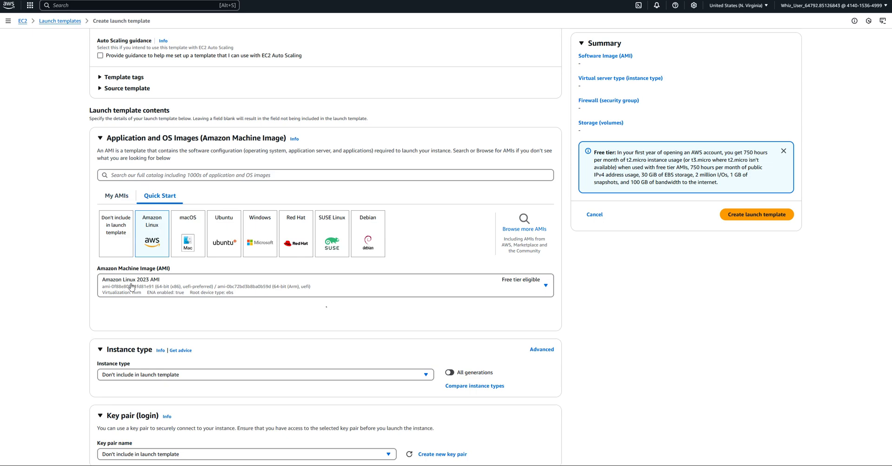
scroll(272, 307, down, 3)
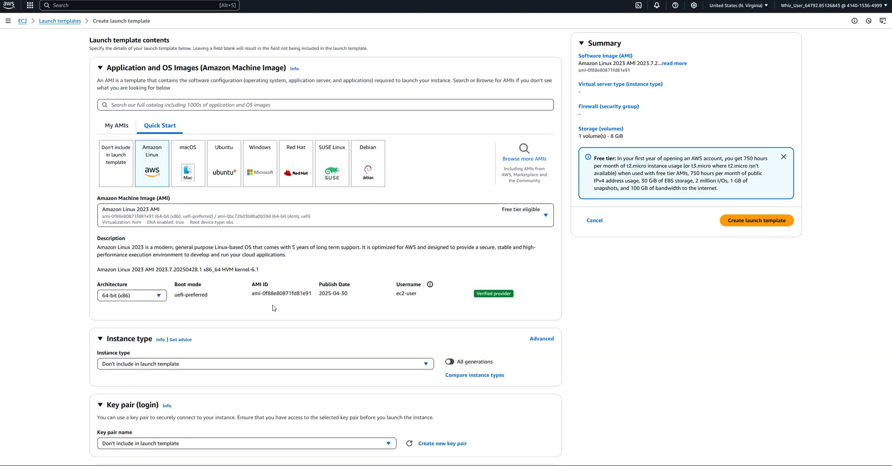
Set the launch template's instance type to t2.micro
scroll(272, 307, down, 1)
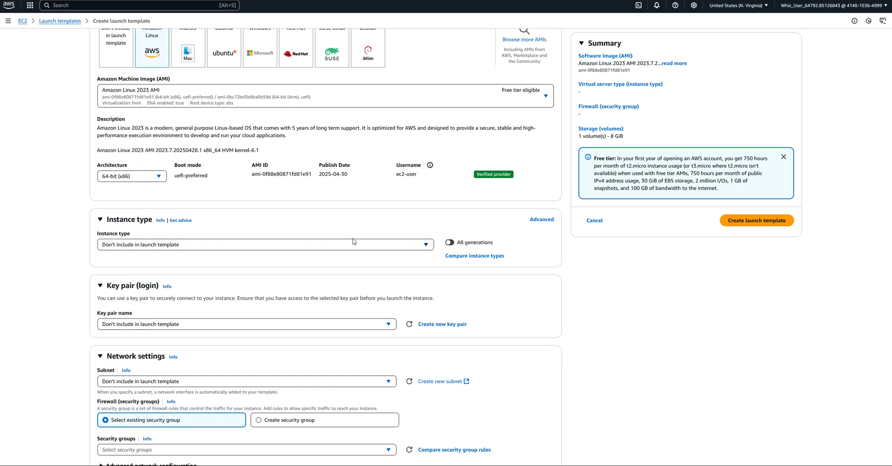
click(426, 245)
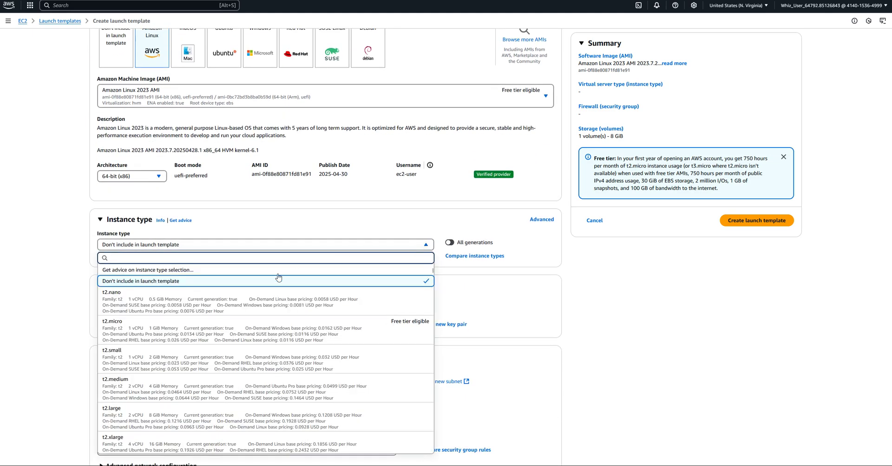
double_click(118, 331)
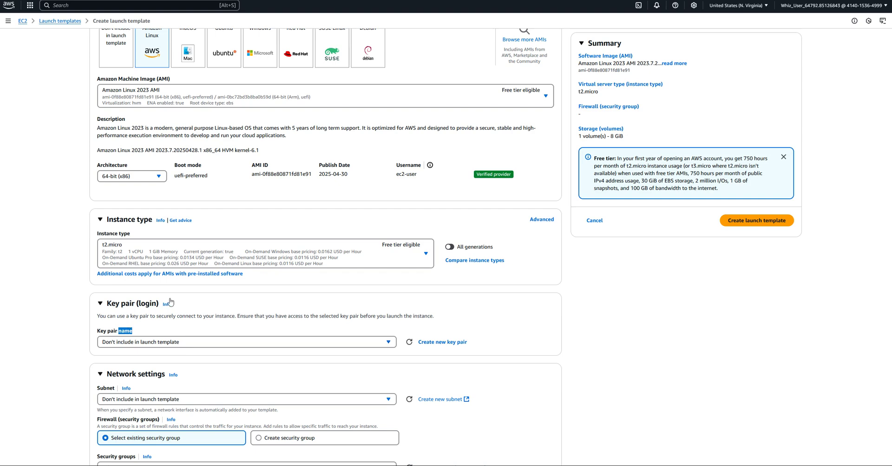
Create an RSA key pair named Key-Pair-01 with the .ppk private key format for the template
scroll(337, 287, down, 2)
click(144, 256)
click(446, 268)
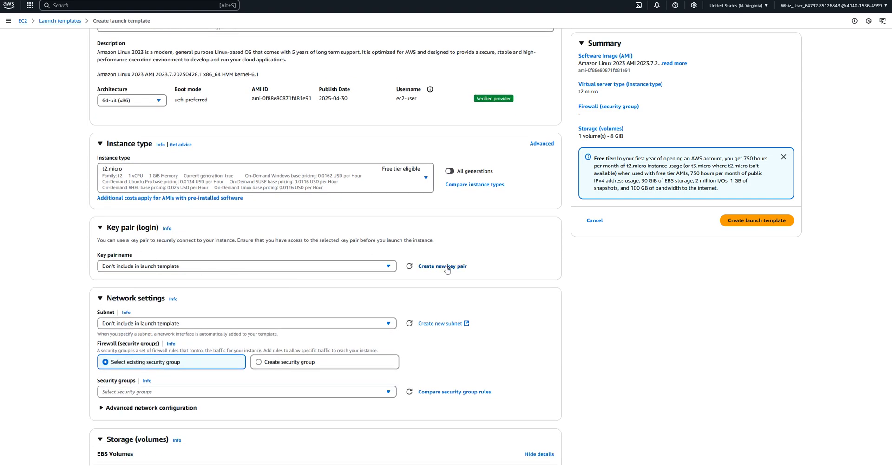
click(355, 183)
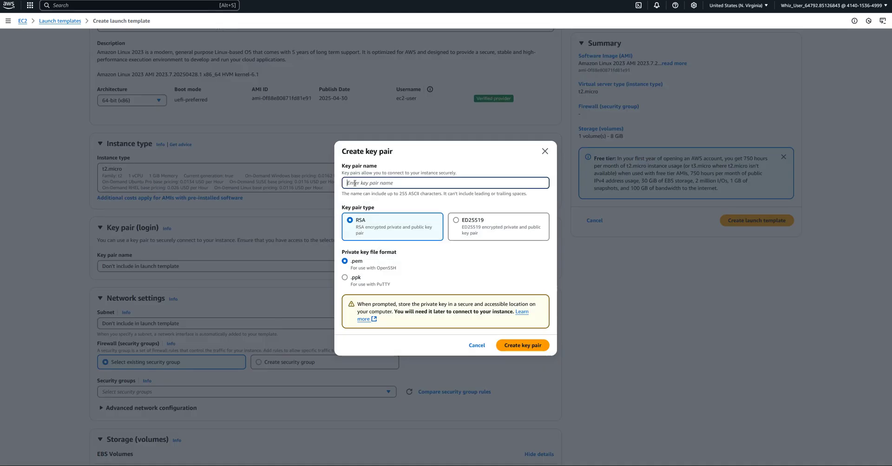
text(Kp-01)
key(BackSpace)
key(BackSpace)
text(y-Pair-01)
click(358, 279)
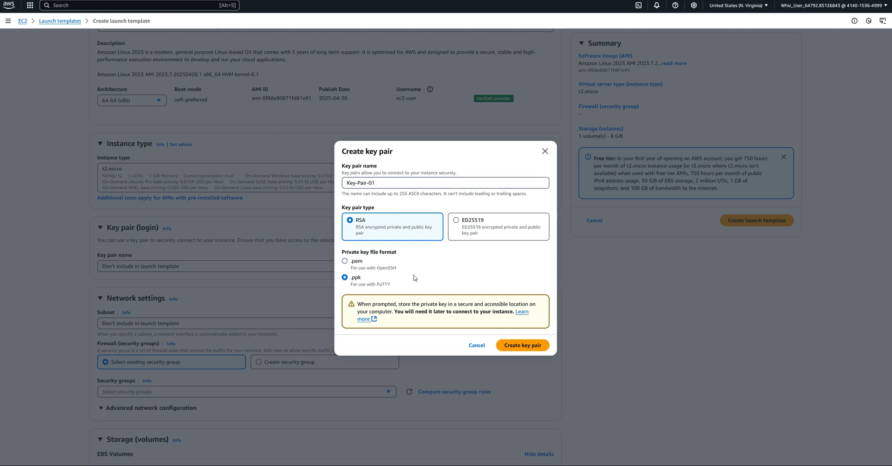
click(516, 347)
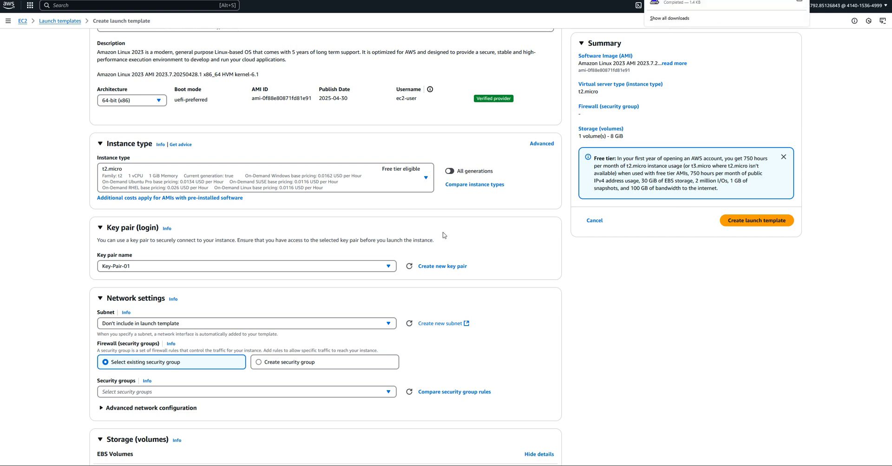
Set the template's firewall to create a new security group and name it SG-01
scroll(478, 250, down, 3)
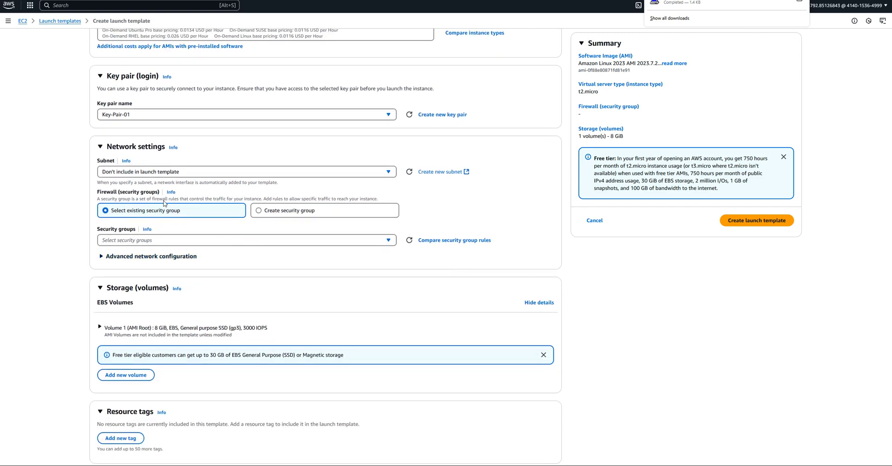
click(389, 173)
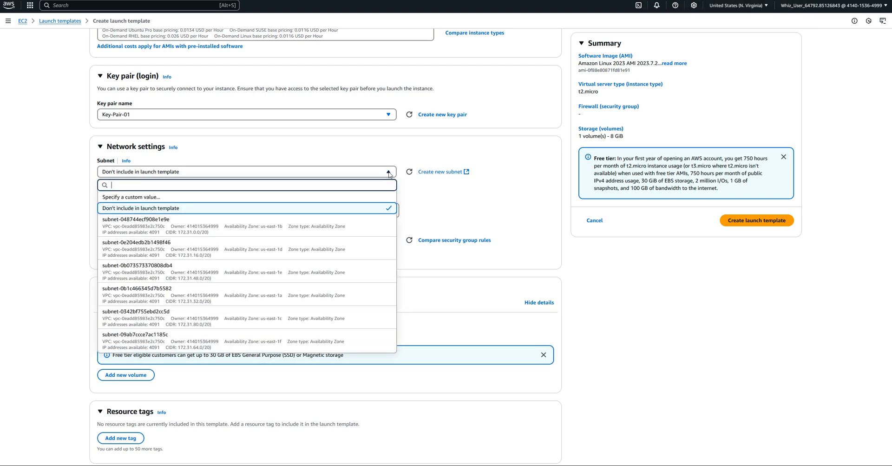
click(389, 173)
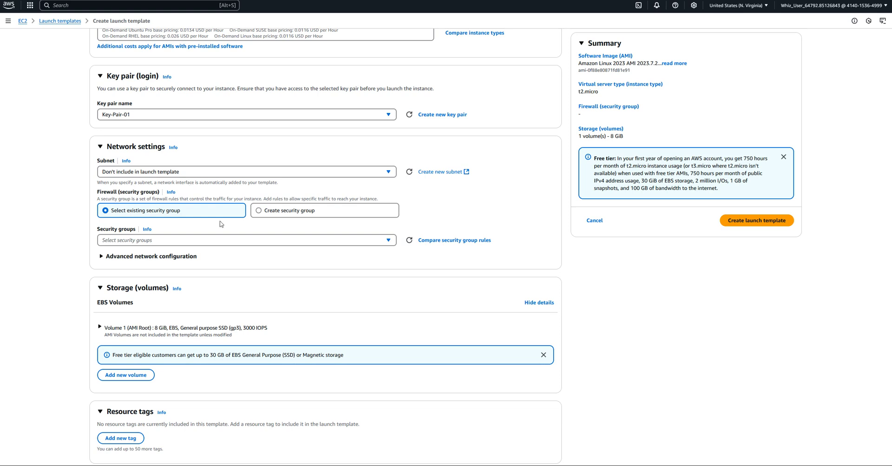
click(259, 212)
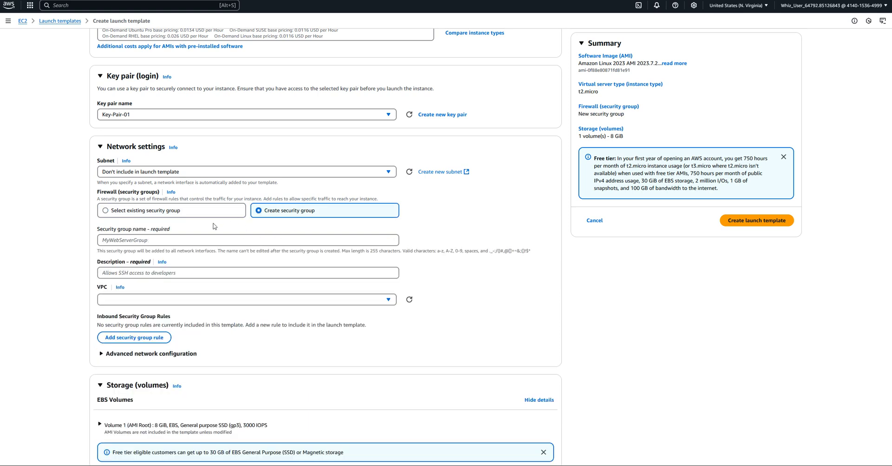
click(111, 239)
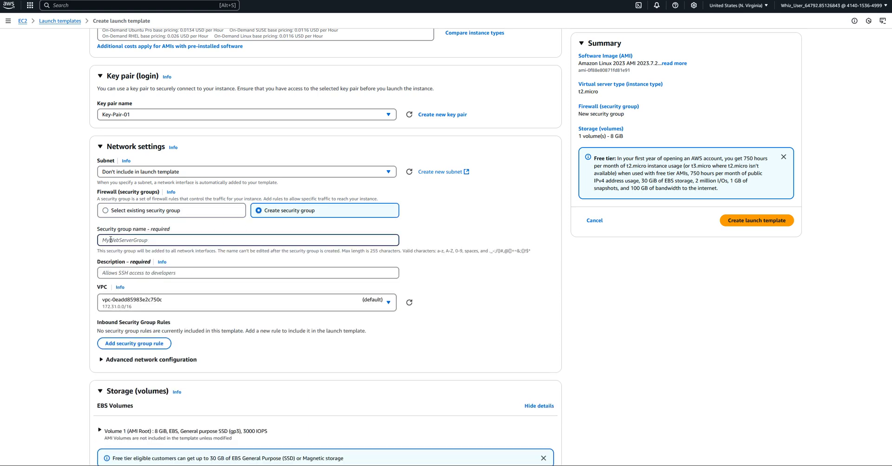
text(SG-01)
Copy the security group name SG-01 into its required description
drag(118, 242, 71, 236)
right_click(106, 239)
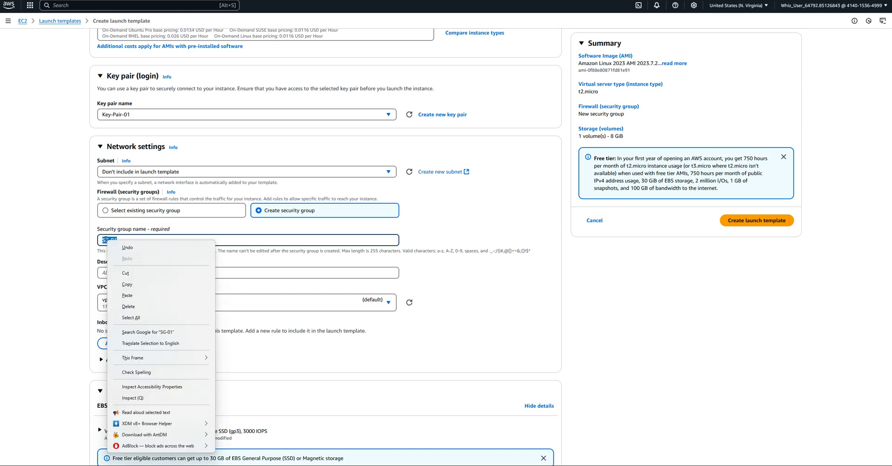
click(129, 282)
right_click(108, 273)
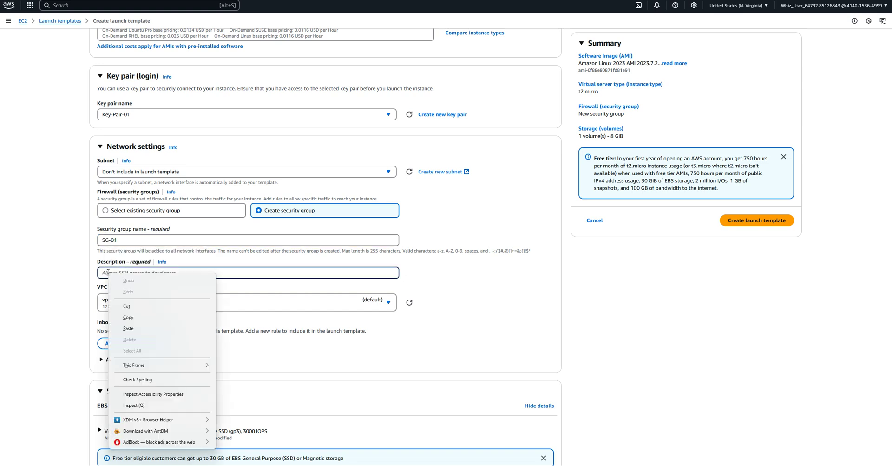
click(123, 325)
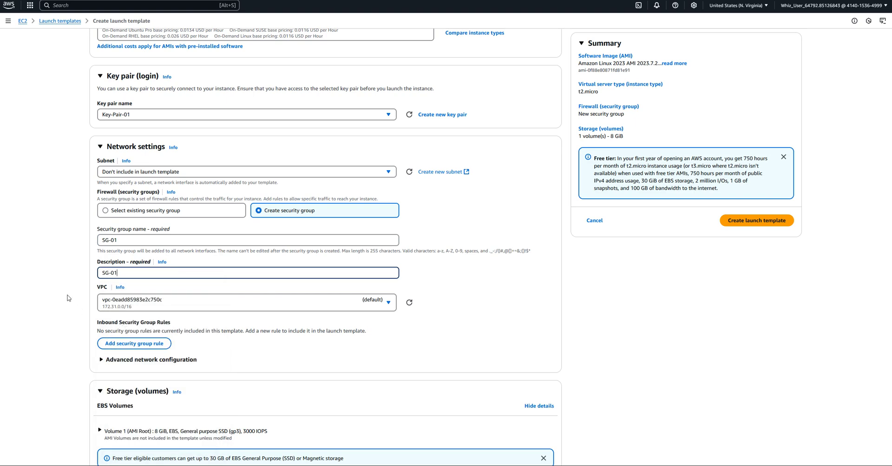
Add an inbound security group rule of type HTTP with source type Anywhere and dismiss the open-access warning
scroll(63, 279, down, 3)
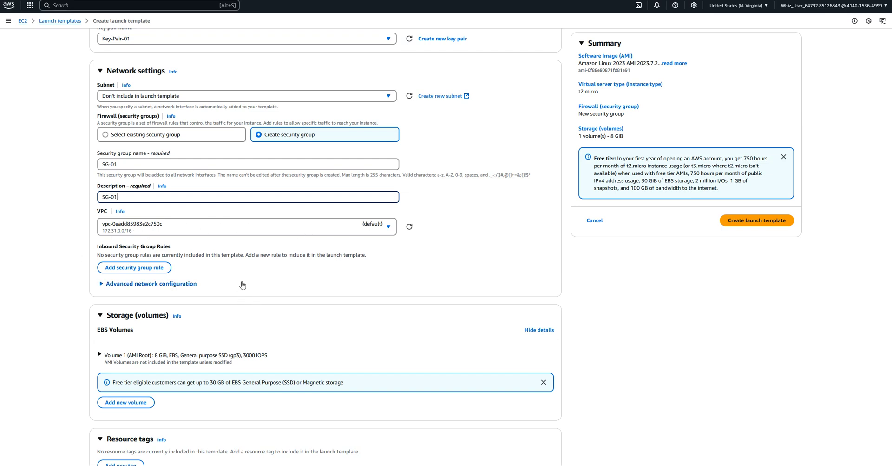
click(140, 268)
scroll(233, 266, down, 3)
scroll(233, 265, down, 1)
click(236, 171)
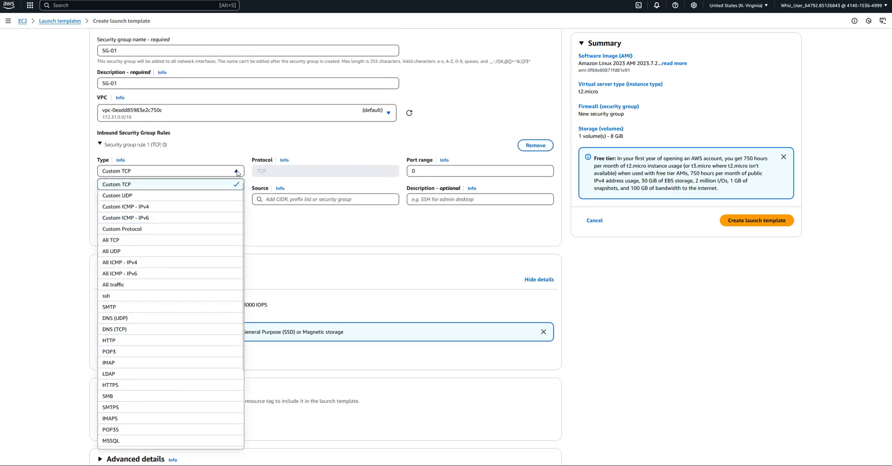
click(117, 342)
click(227, 201)
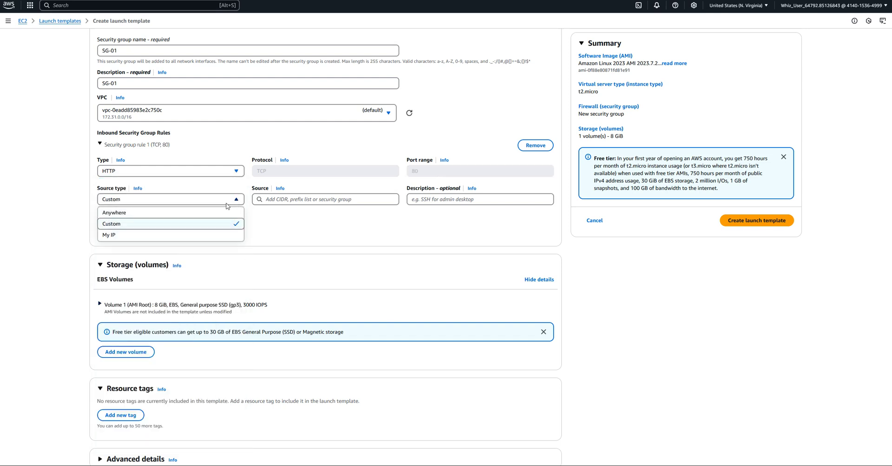
click(125, 213)
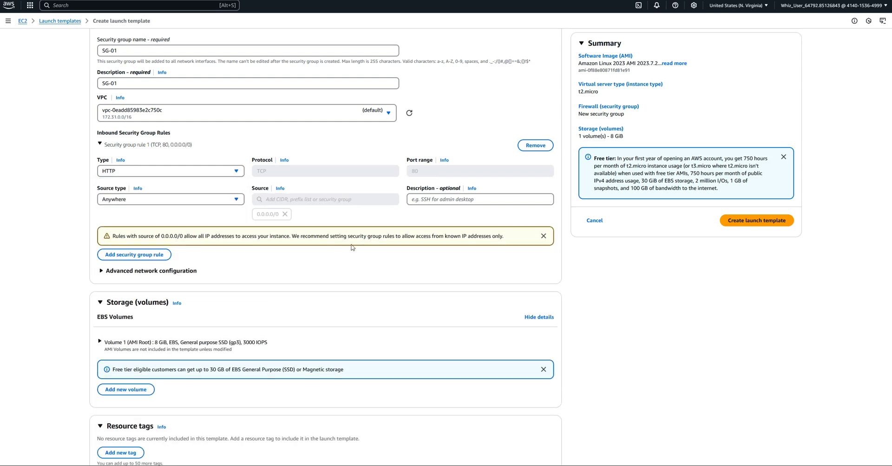
click(543, 236)
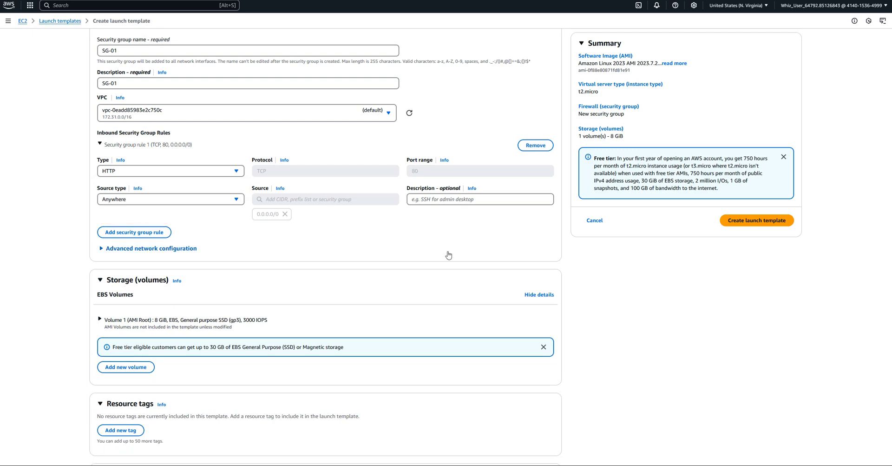
Add a second inbound security group rule of type ssh with source type Anywhere
click(152, 230)
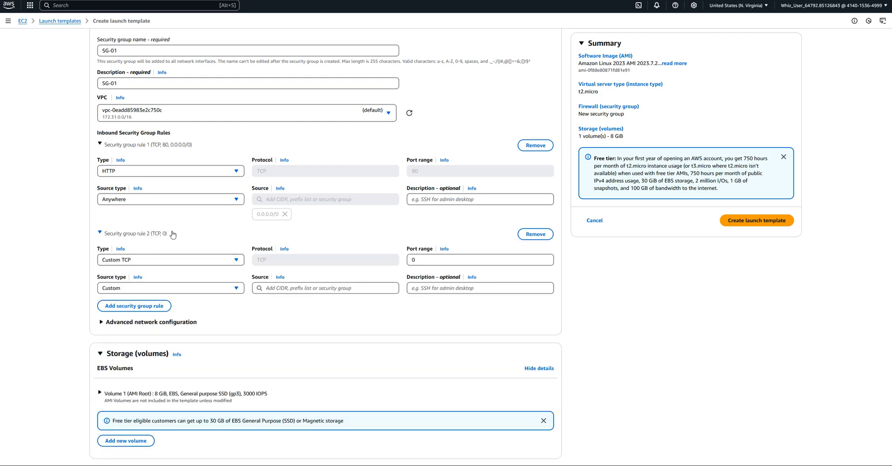
click(238, 265)
click(120, 168)
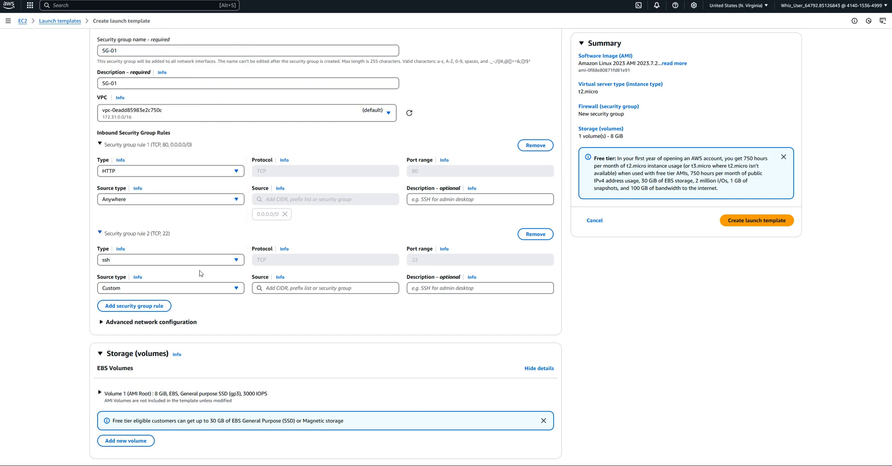
click(237, 288)
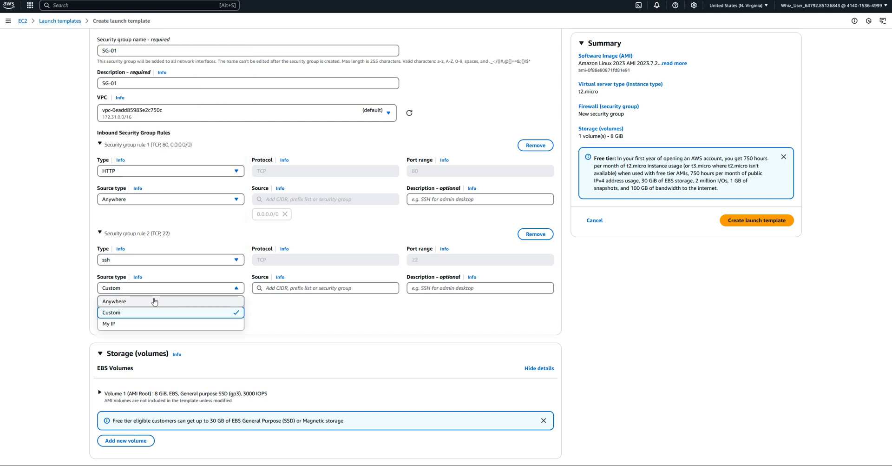
click(154, 301)
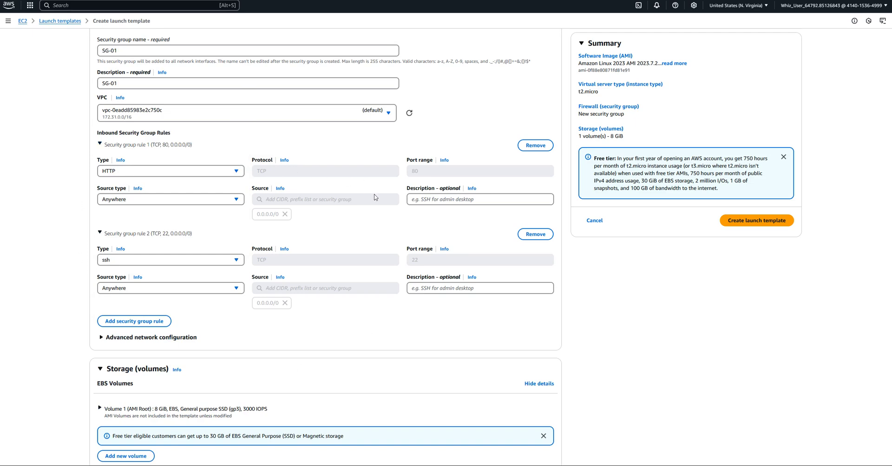
Expand the launch template's advanced details and go to the optional user data field
scroll(250, 234, down, 3)
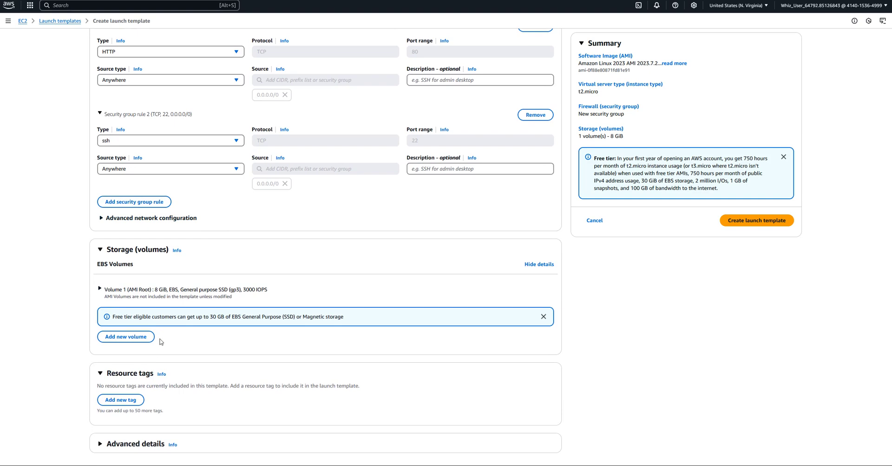
click(100, 444)
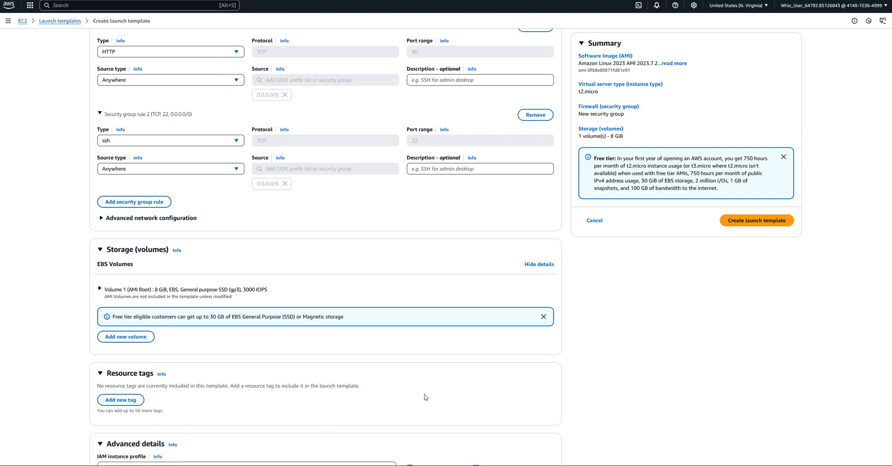
scroll(416, 398, down, 15)
scroll(434, 397, down, 5)
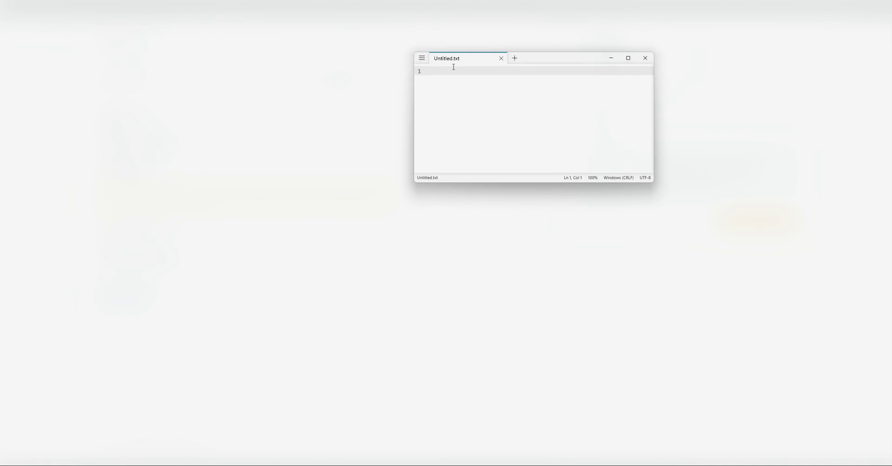
Switch to the text editor, open the recent file linux-web.txt and maximize its window
drag(561, 58, 280, 74)
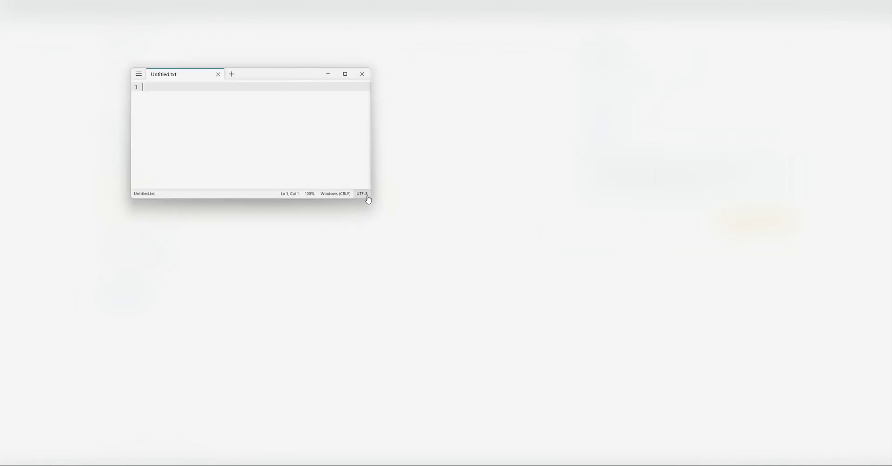
click(138, 75)
mouse_move(200, 125)
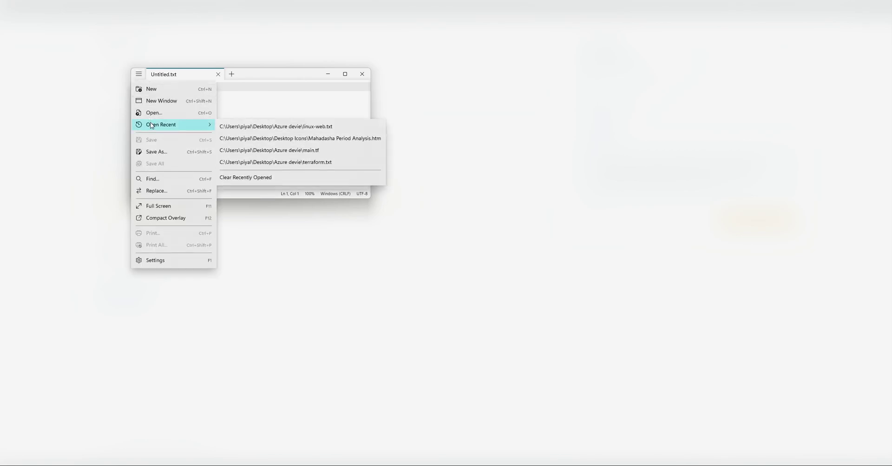
click(265, 126)
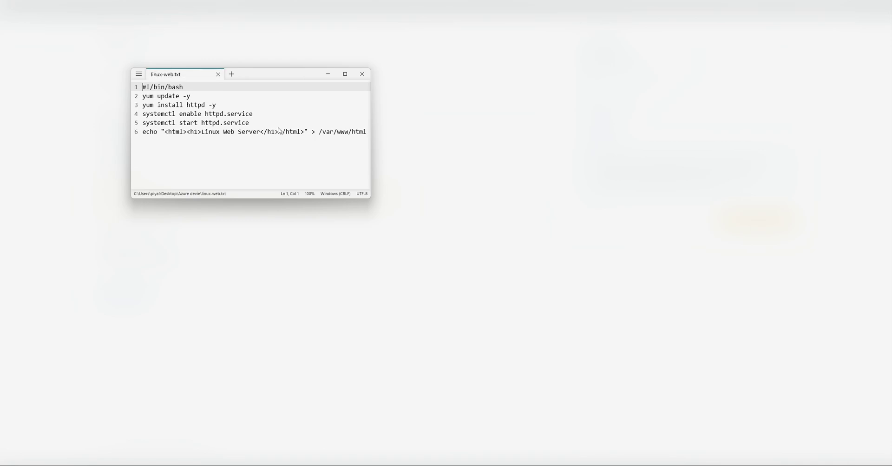
click(344, 74)
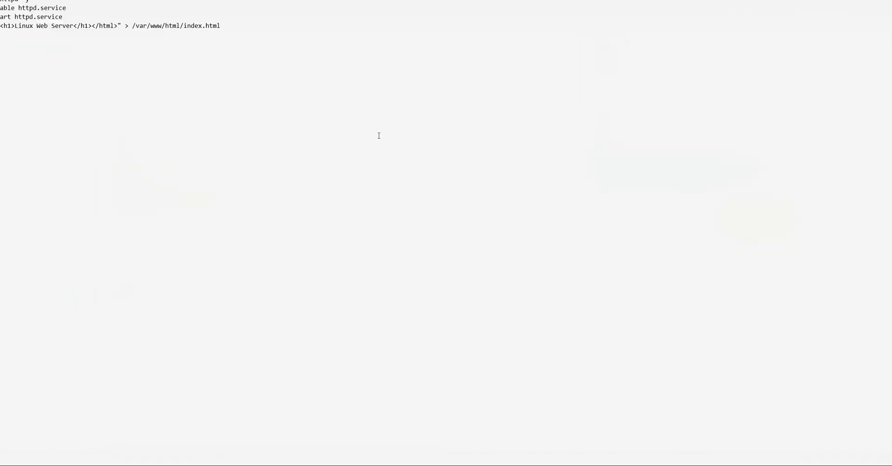
Select the whole bash script in linux-web.txt, through the final echo line, and copy it
drag(235, 30, 1, 26)
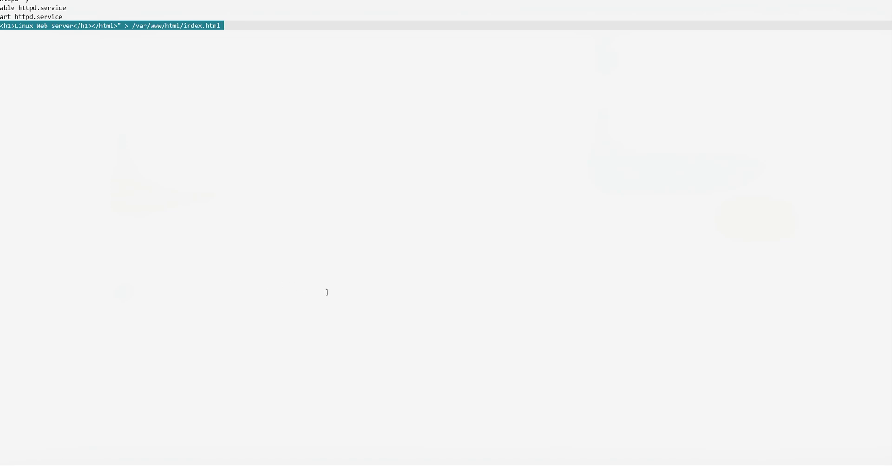
drag(237, 31, 5, 1)
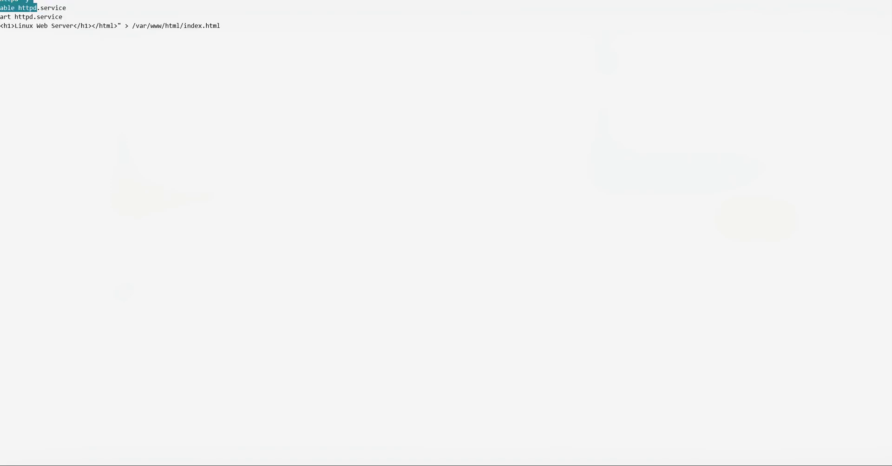
click(5, 3)
drag(5, 1, 211, 22)
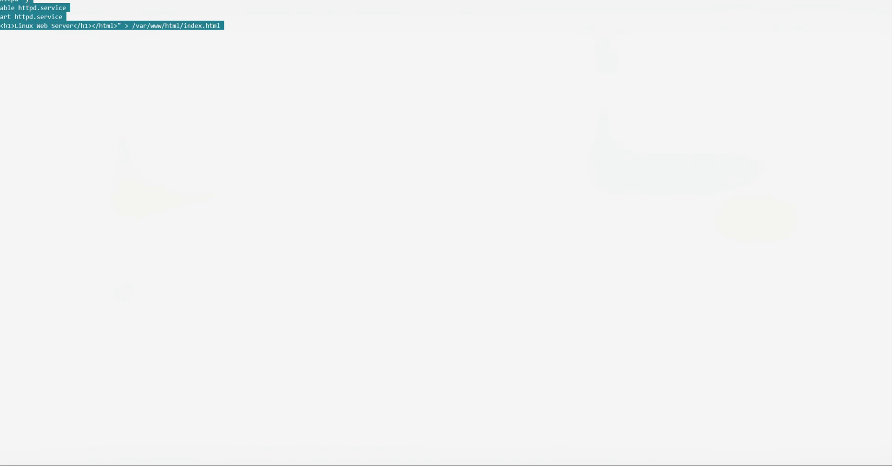
right_click(18, 8)
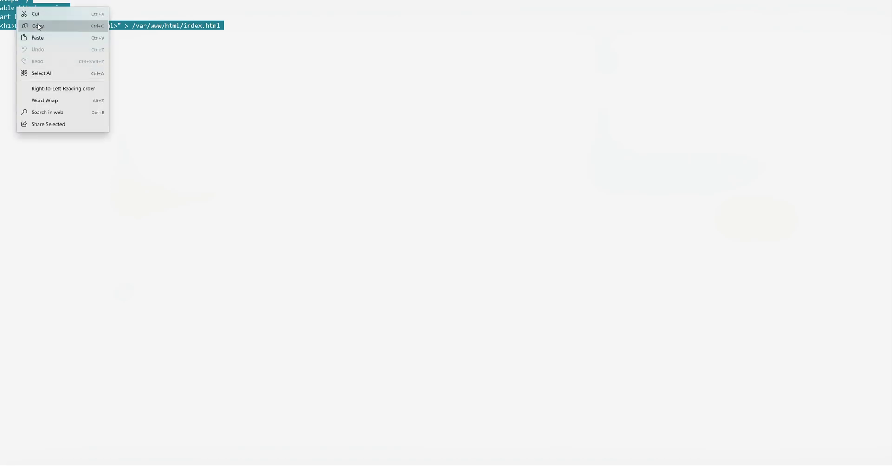
click(40, 24)
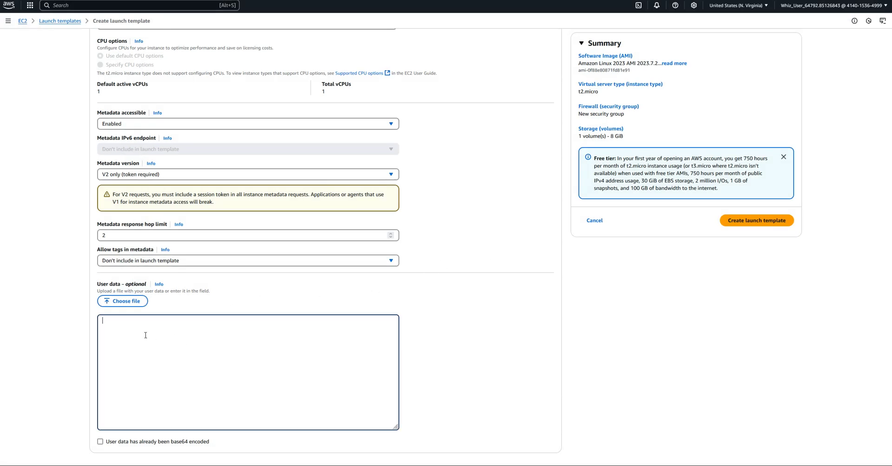
Paste the copied httpd web server script into the launch template's user data and check its lines
right_click(145, 334)
click(159, 226)
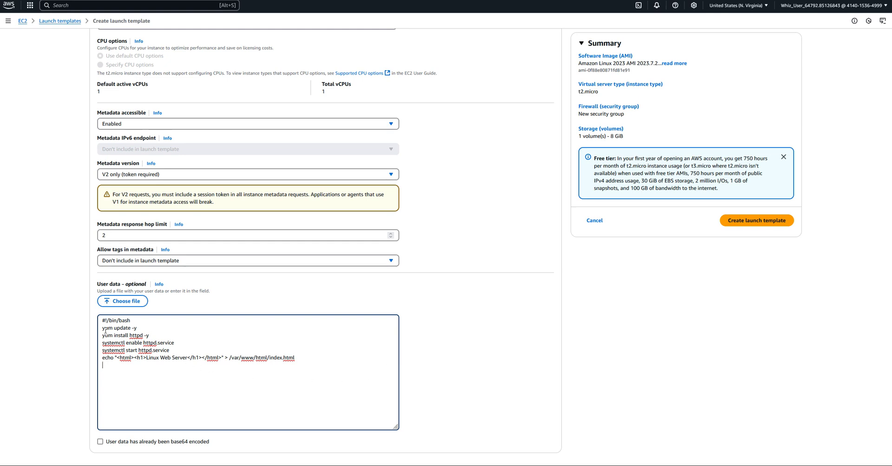
drag(101, 320, 226, 349)
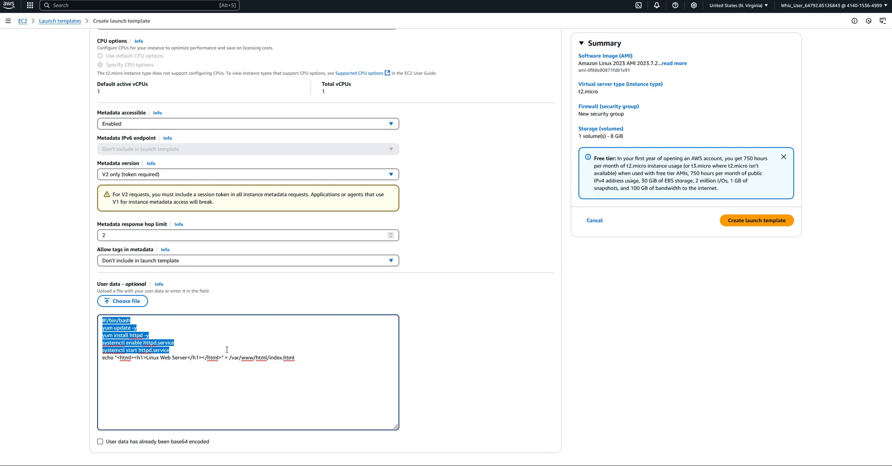
drag(287, 353, 317, 355)
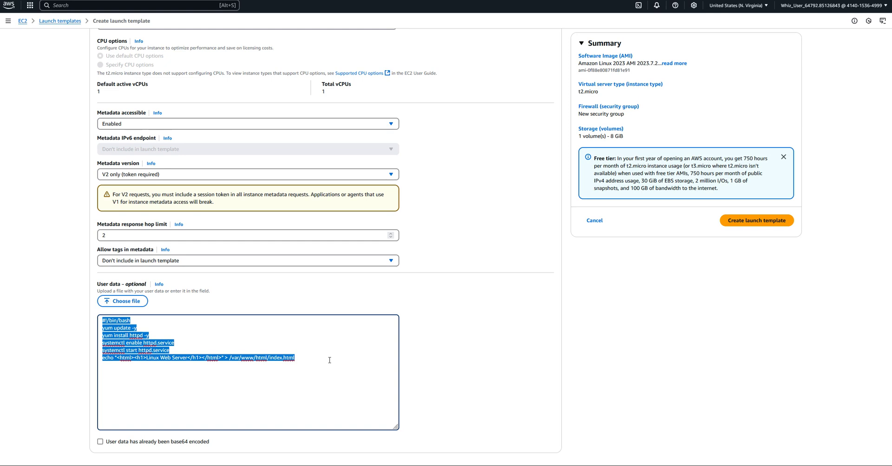
click(261, 379)
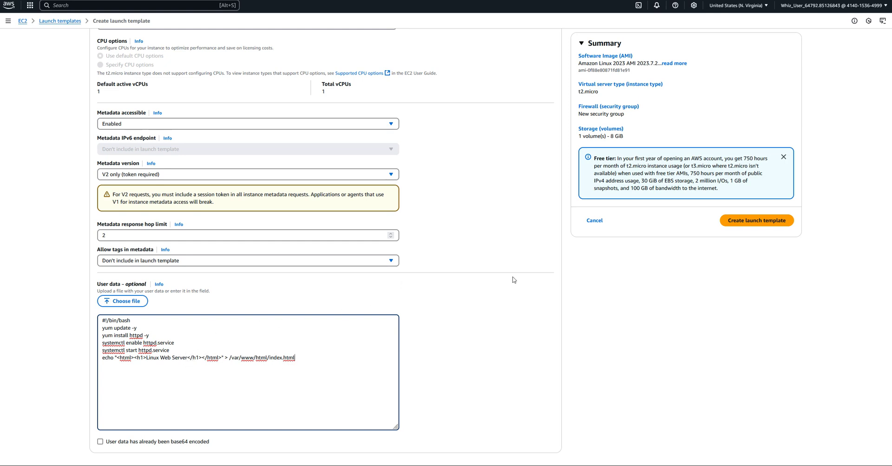
Create the launch template and go to the list of launch templates
scroll(511, 288, up, 3)
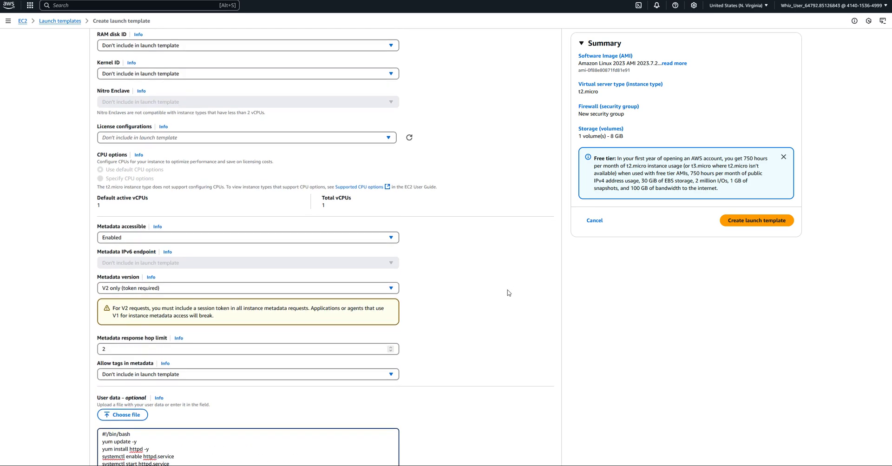
click(770, 225)
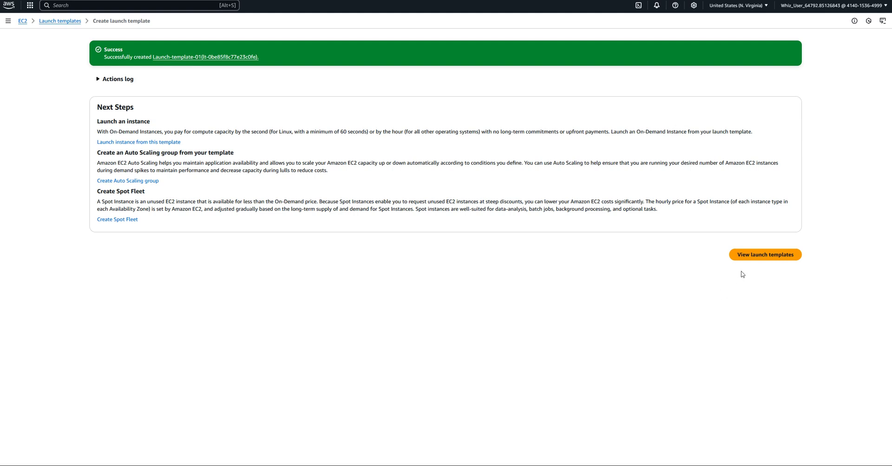
click(769, 259)
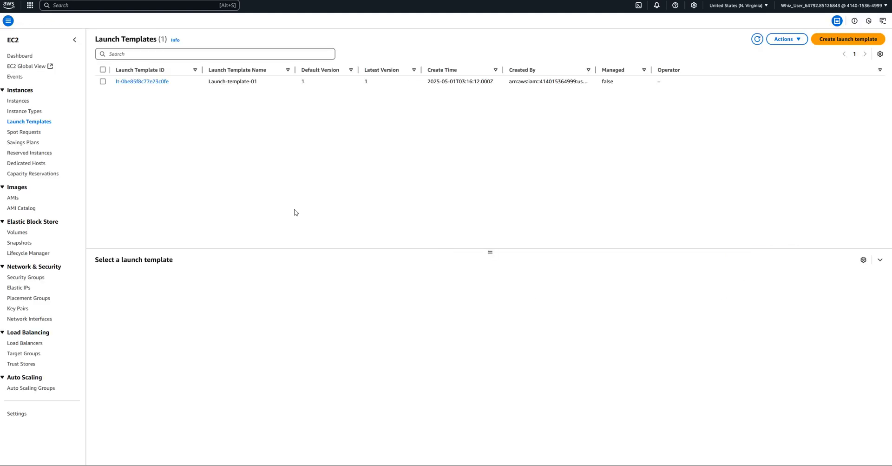
Select Launch-template-01 and examine its details and the actions available for it
click(102, 82)
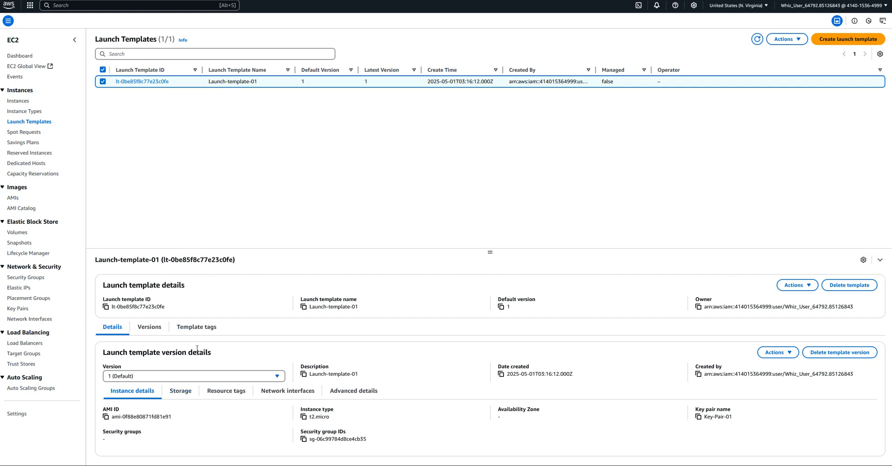
click(795, 40)
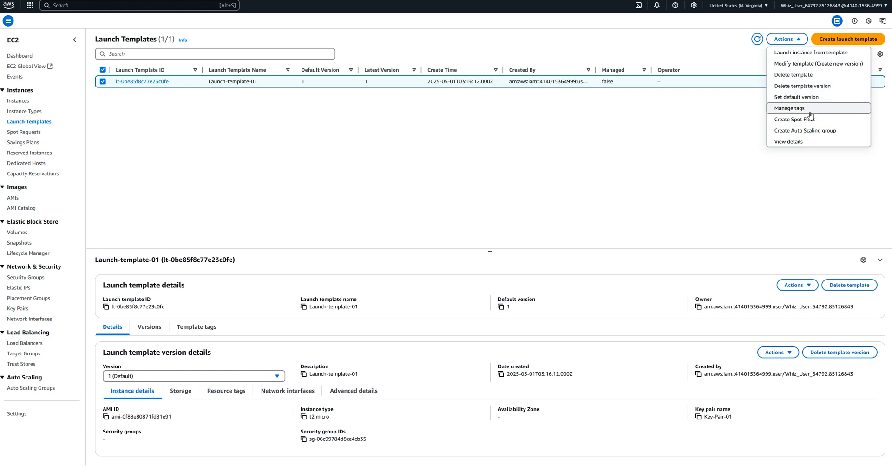
click(666, 151)
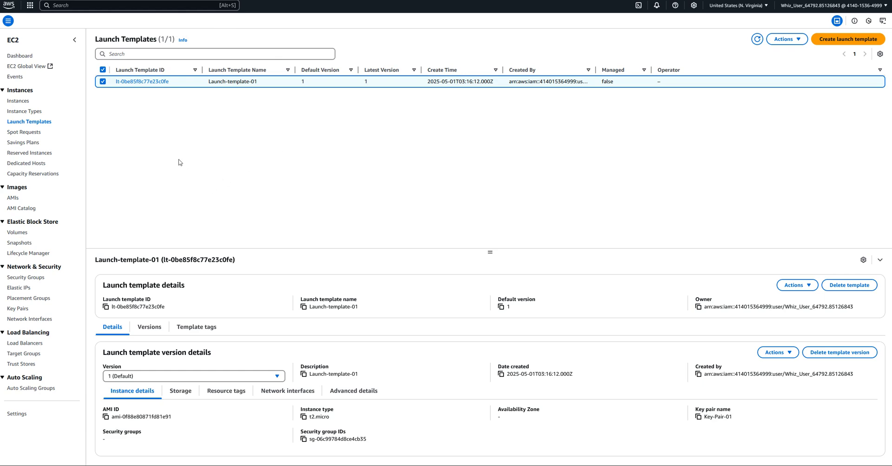
click(797, 40)
click(798, 41)
click(798, 41)
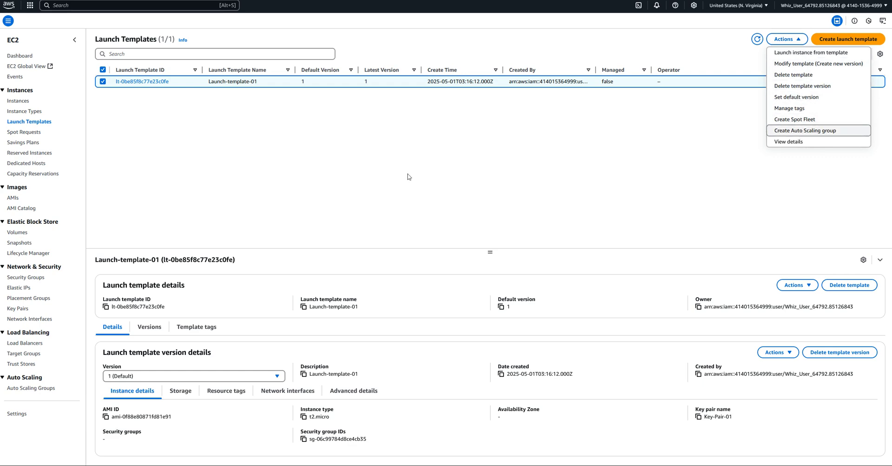
click(340, 193)
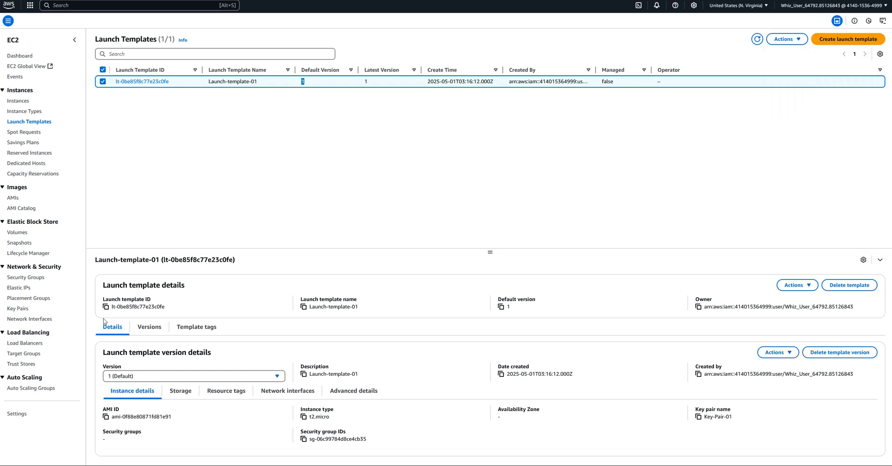
Go to Auto Scaling Groups and read the overview of how it works, its benefits and related services
click(18, 388)
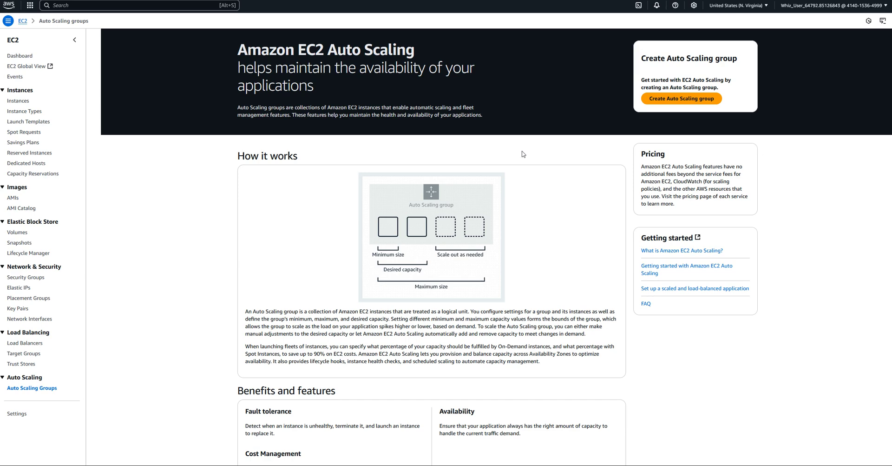
scroll(524, 160, down, 2)
scroll(525, 163, up, 2)
scroll(341, 227, down, 1)
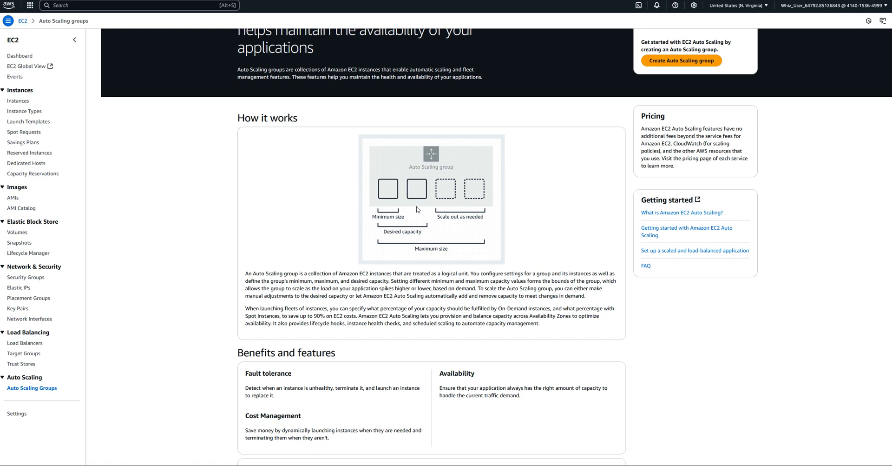
scroll(325, 255, down, 2)
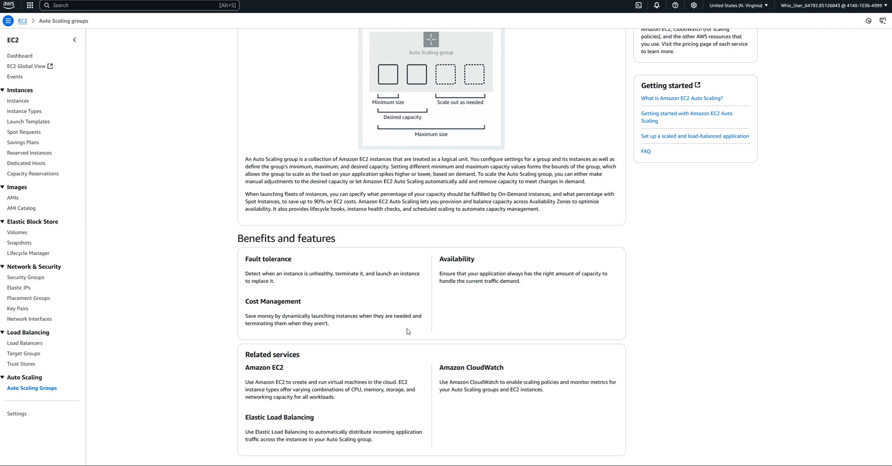
scroll(408, 331, up, 3)
scroll(407, 330, up, 1)
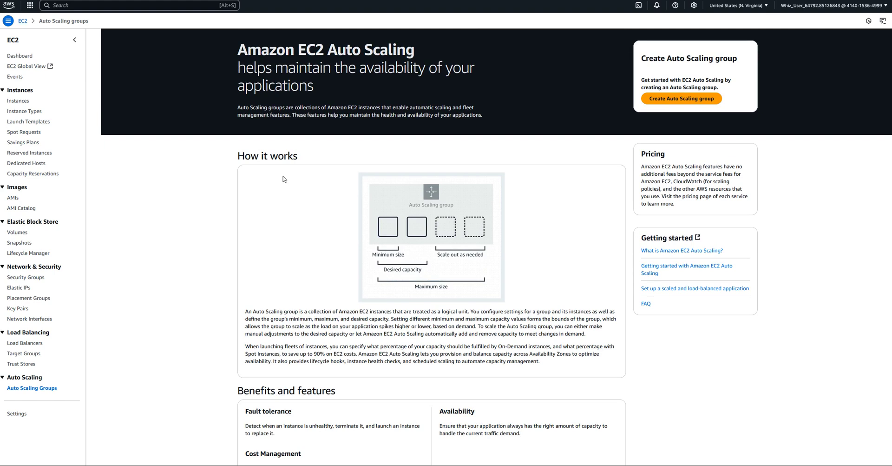
Start creating an Auto Scaling group and name it AutoScalegroup-01
click(683, 100)
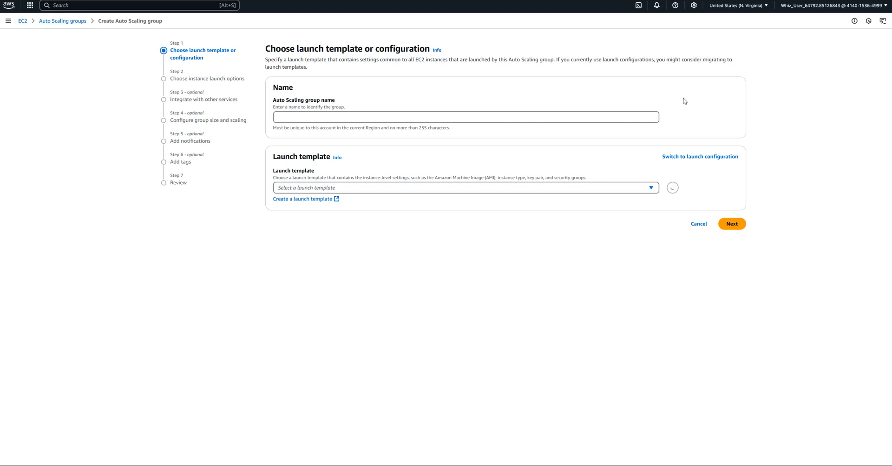
click(282, 118)
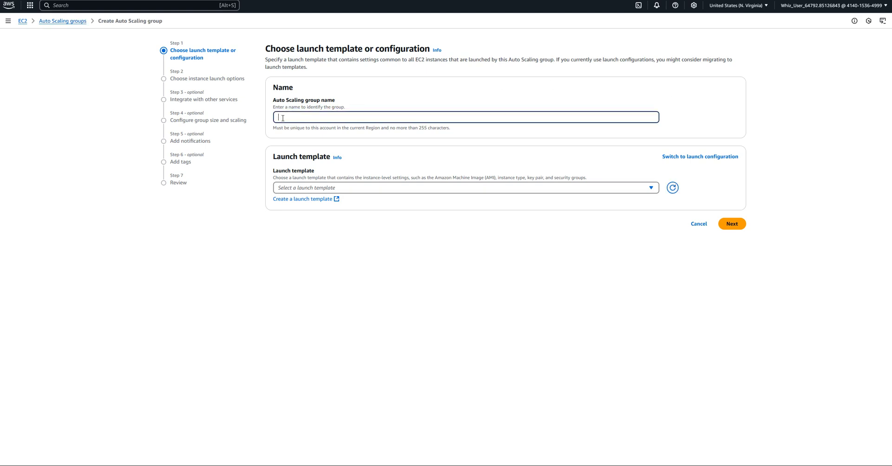
text(AutoScalegroup-01)
Choose Launch-template-01 as the group's launch template and continue to the instance launch options
click(650, 188)
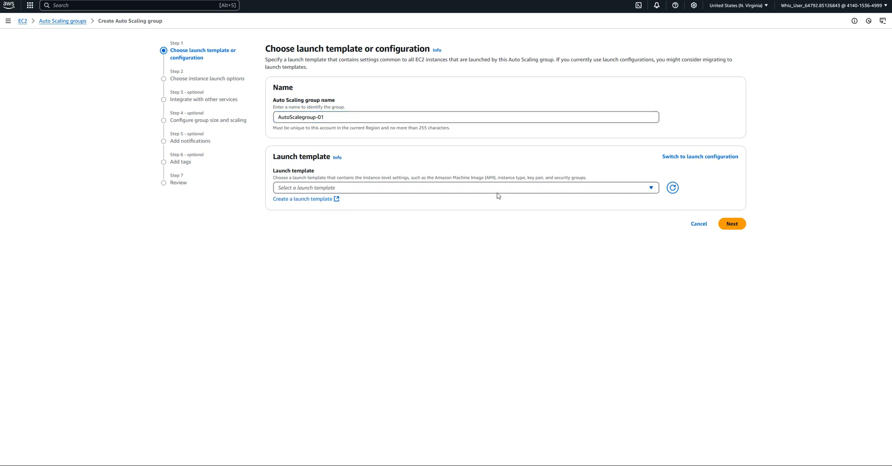
click(651, 188)
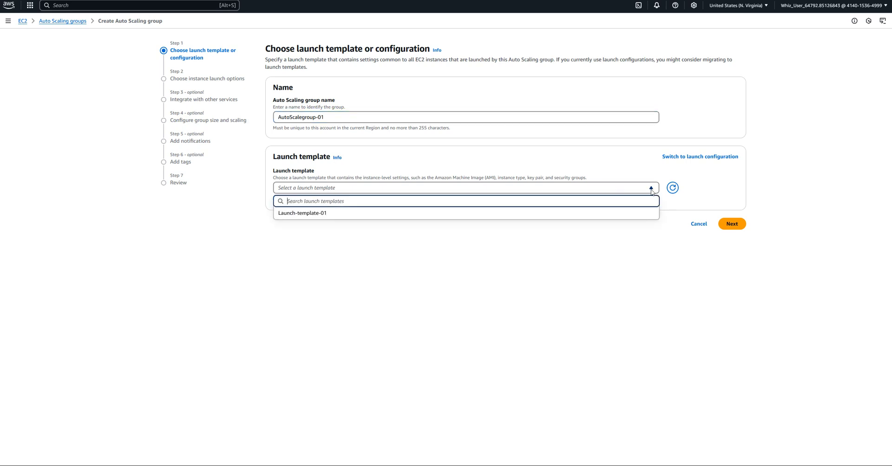
click(309, 214)
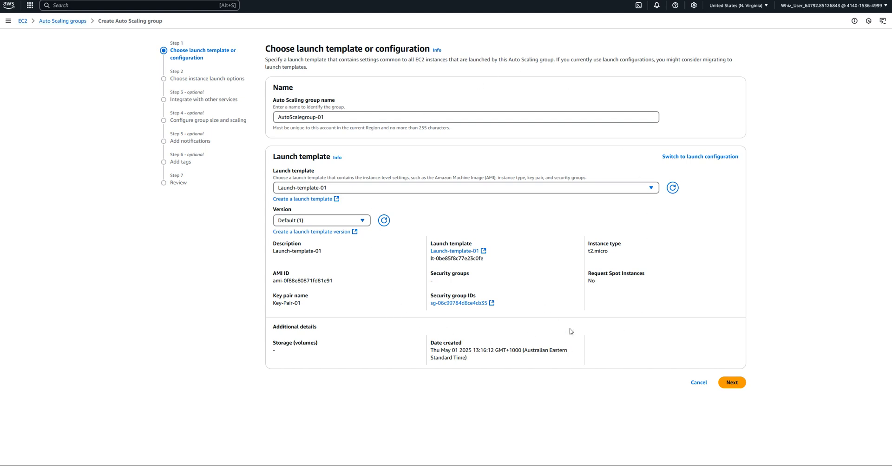
click(732, 382)
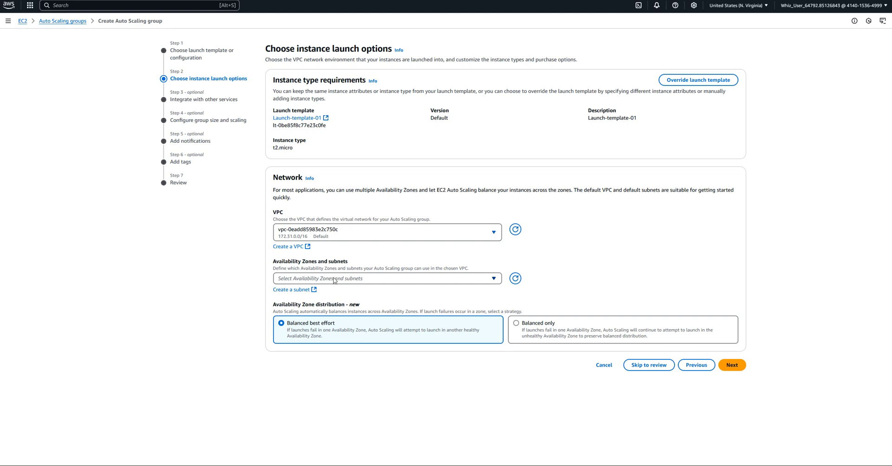
Assign the group the us-east-1a, us-east-1b and us-east-1c subnets and continue to the service integration options
click(359, 279)
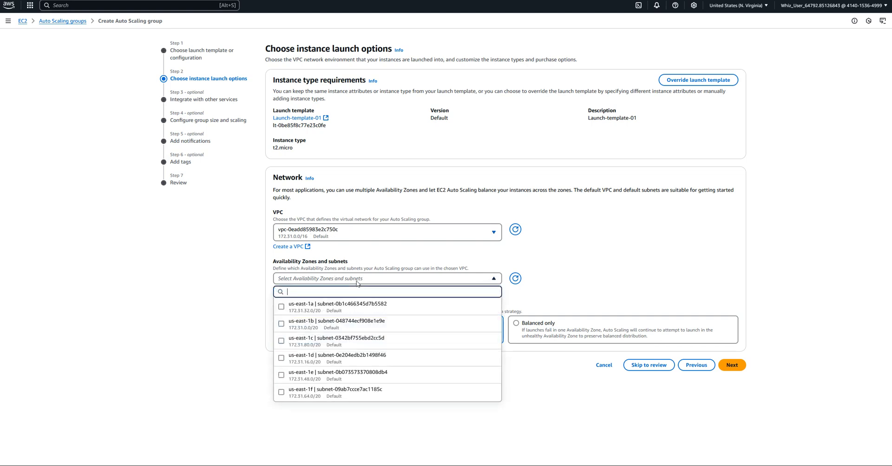
click(283, 309)
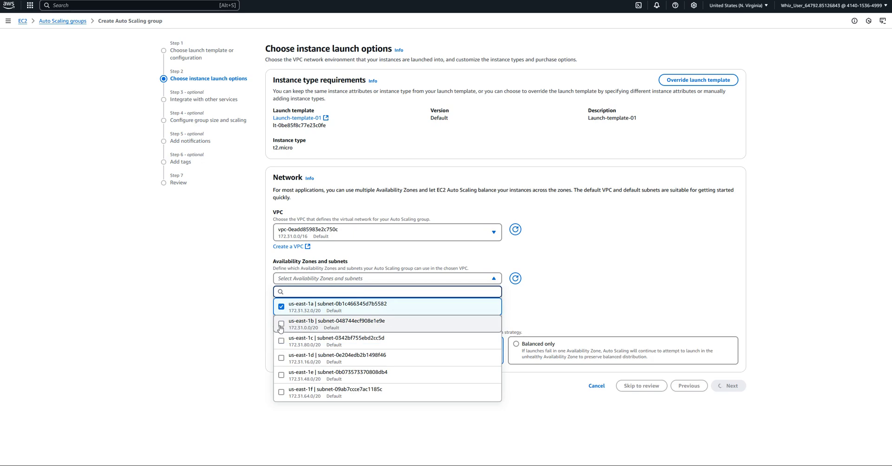
click(281, 325)
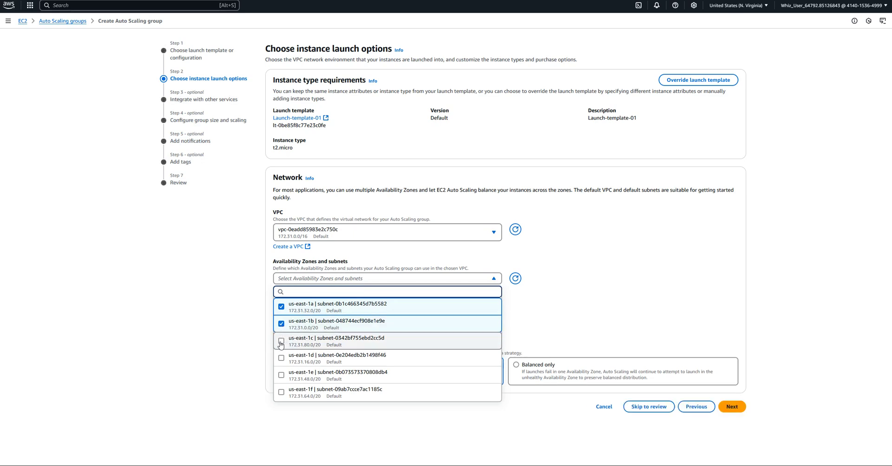
click(282, 342)
click(615, 300)
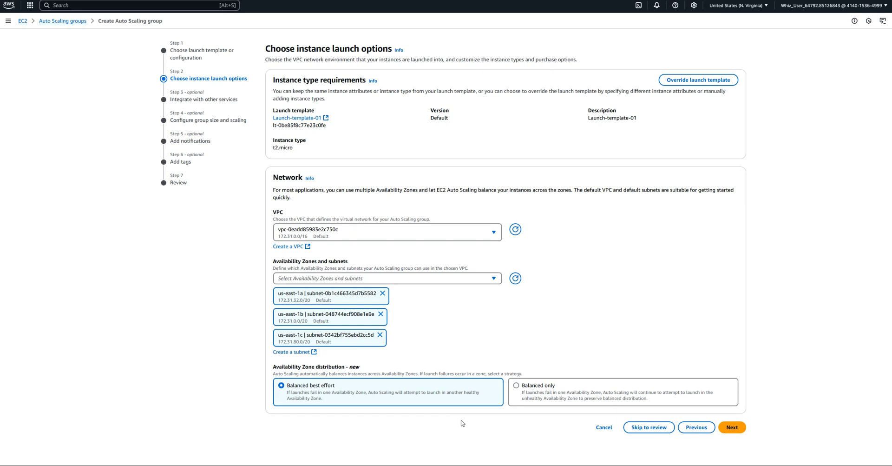
click(732, 428)
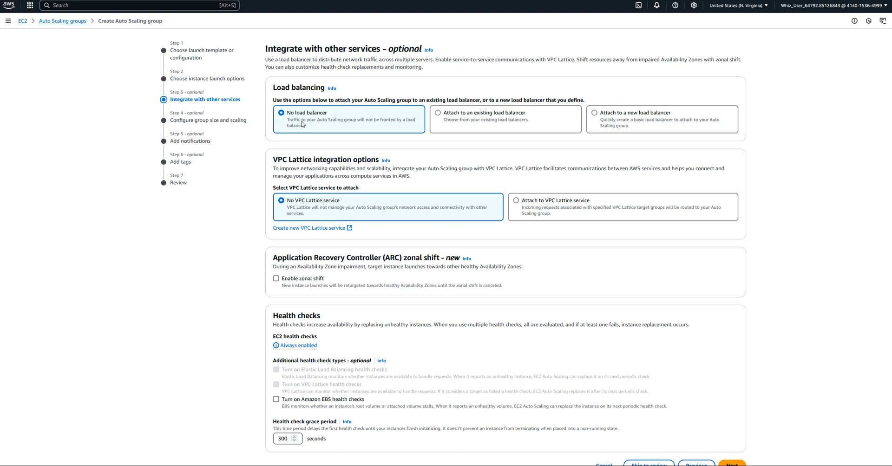
Accept the default service integrations, and set the desired capacity to 2 and the max desired capacity to 3
scroll(353, 234, down, 1)
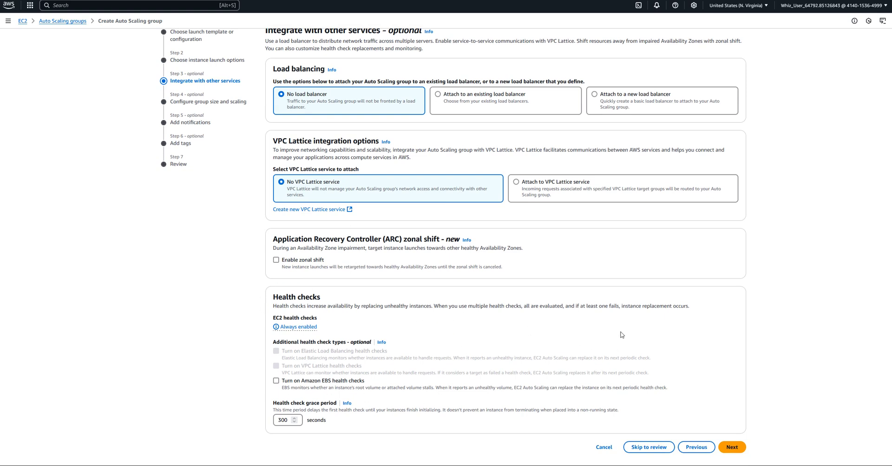
click(733, 447)
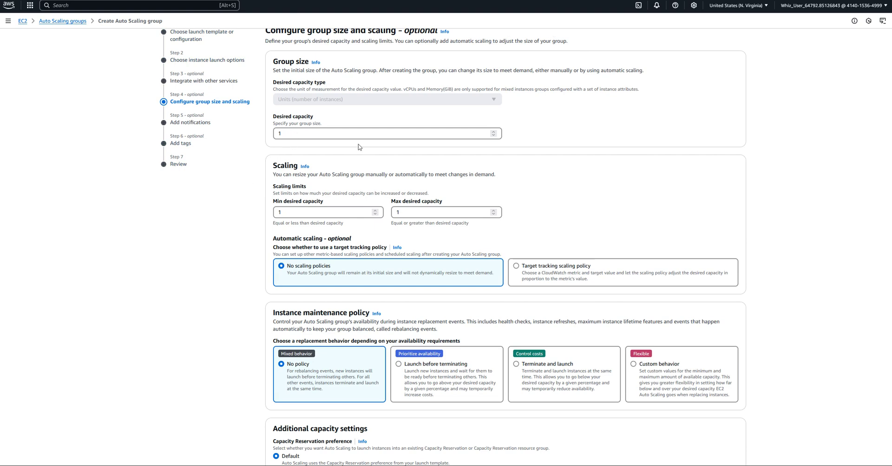
click(494, 131)
click(493, 131)
click(407, 213)
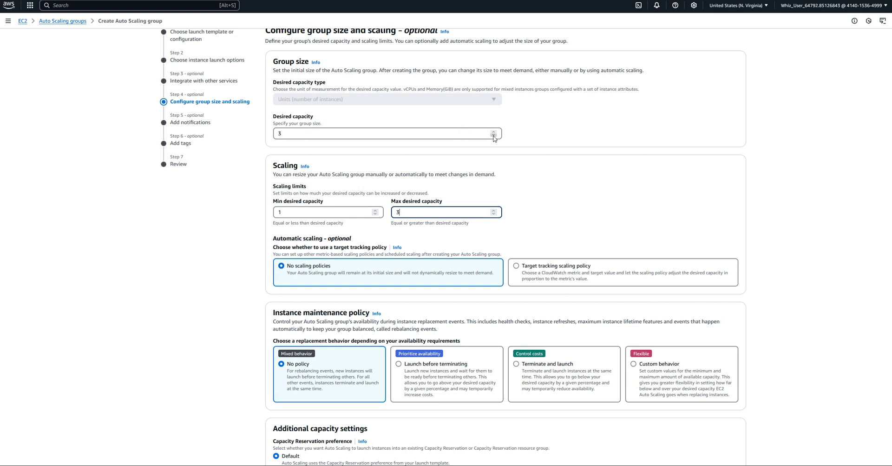
click(346, 136)
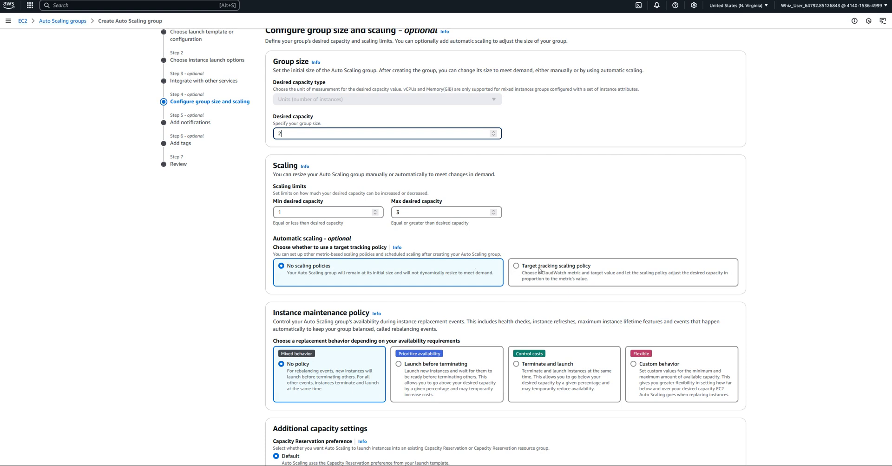
Examine the target tracking scaling policy's metric types, target value and instance warmup settings
click(516, 266)
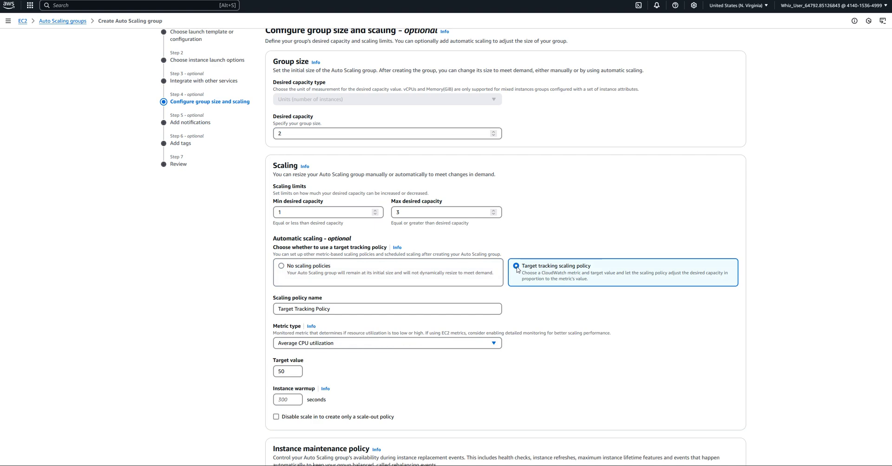
scroll(422, 327, down, 2)
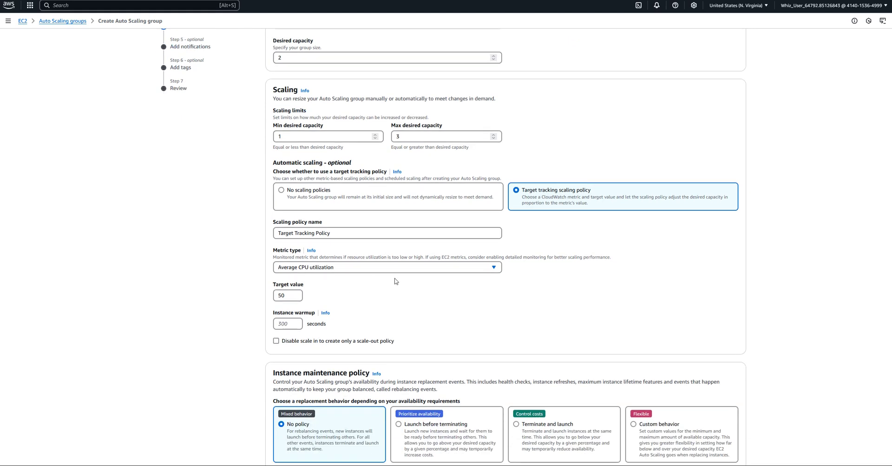
click(495, 270)
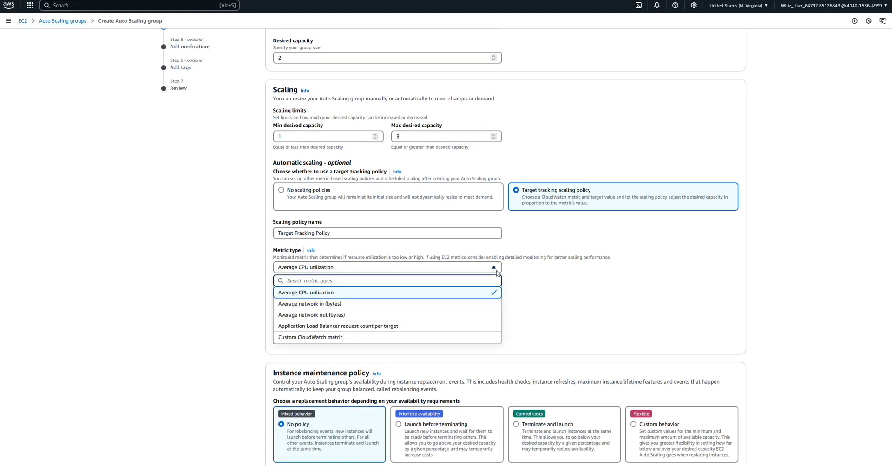
click(543, 287)
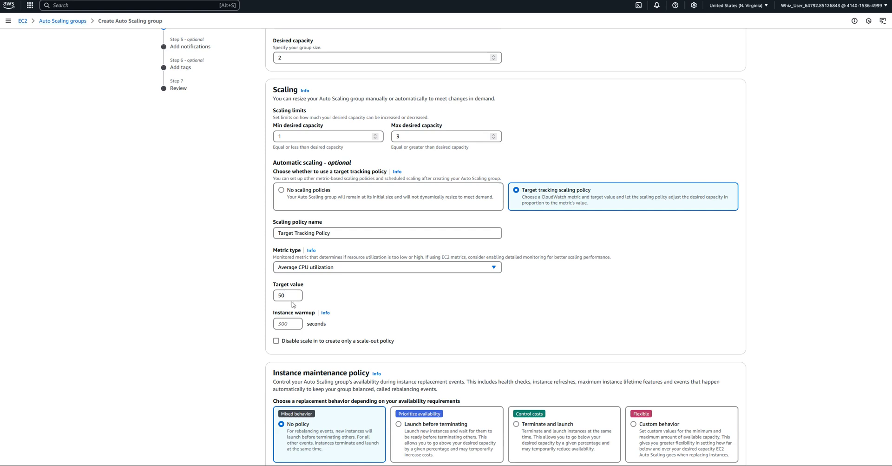
drag(272, 315, 316, 315)
triple_click(316, 315)
click(213, 314)
scroll(364, 315, down, 2)
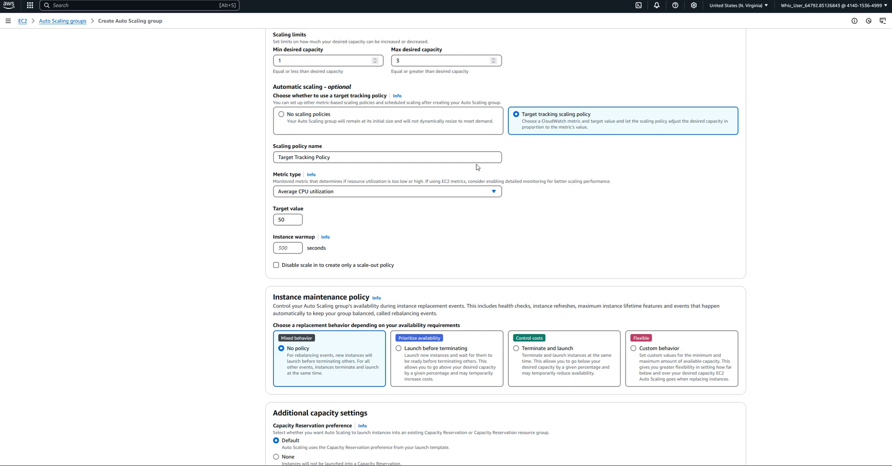
Choose no scaling policies for the group, comparing with target tracking, and continue to the notifications step
click(281, 116)
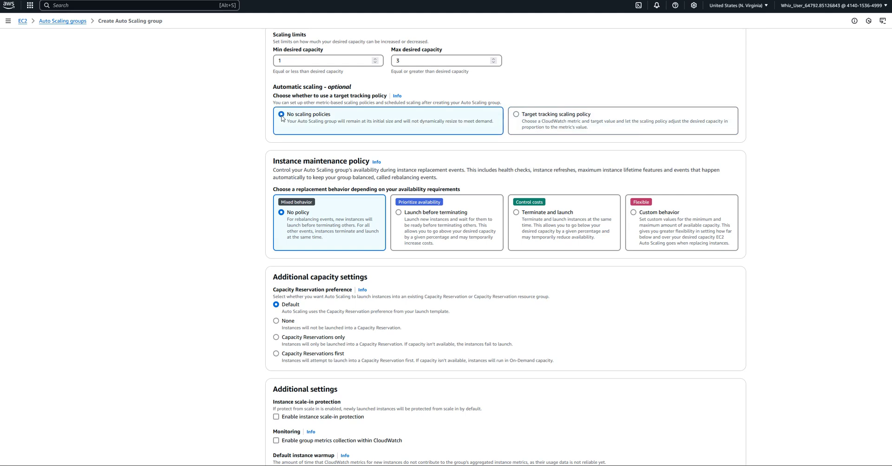
click(515, 114)
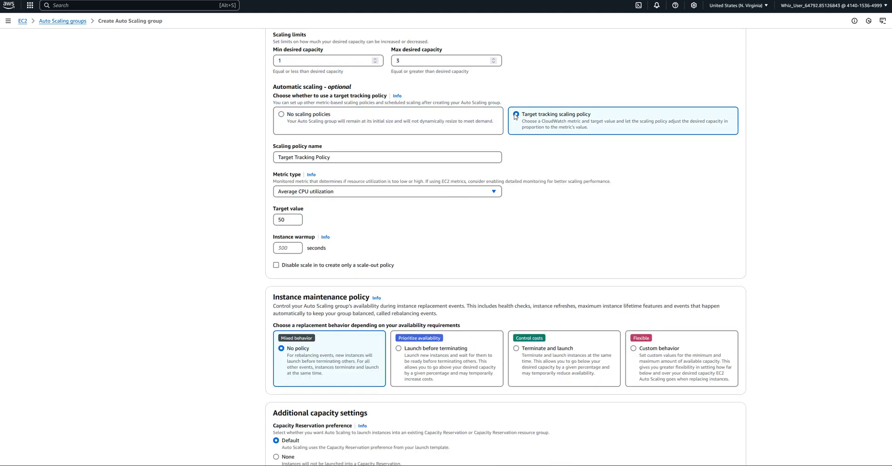
click(281, 116)
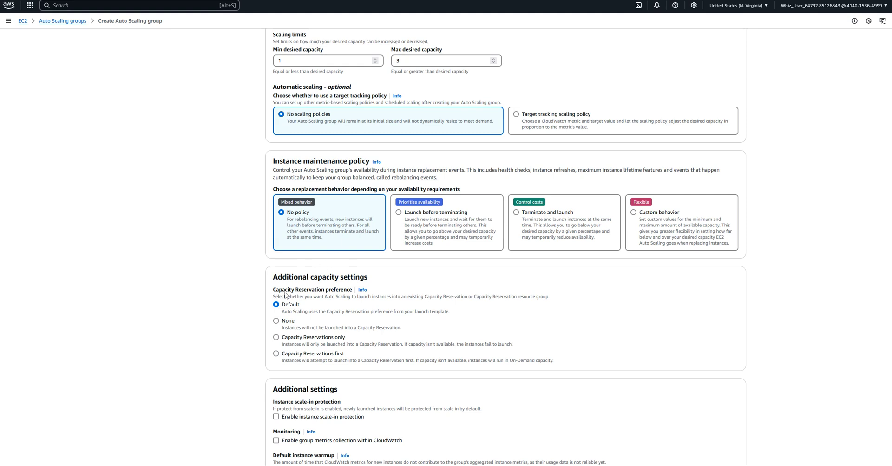
scroll(384, 314, down, 1)
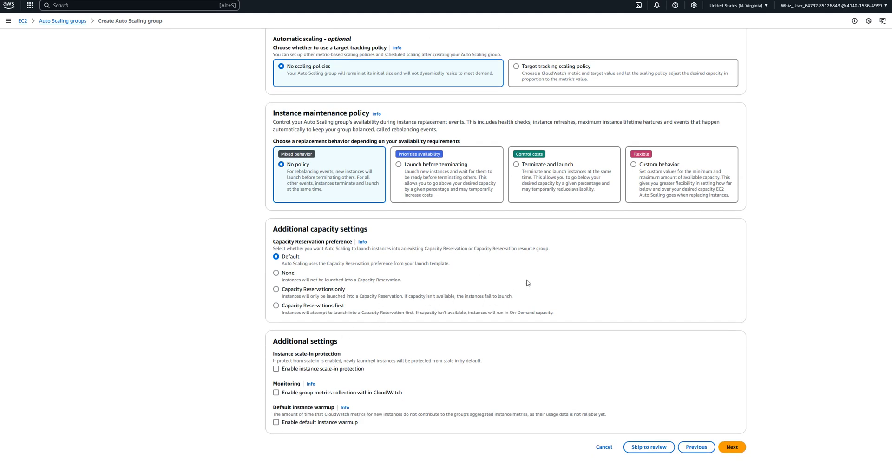
click(732, 446)
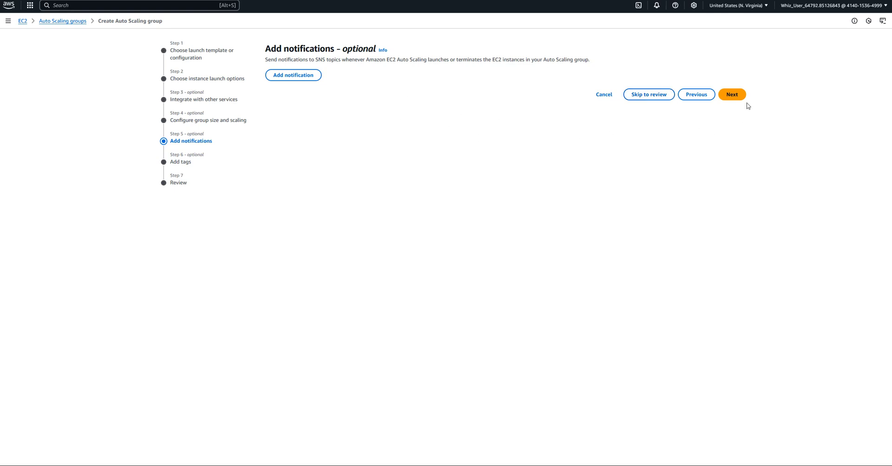
Skip notifications, add a tag with key New Instance and value 10, and continue to the review
click(731, 95)
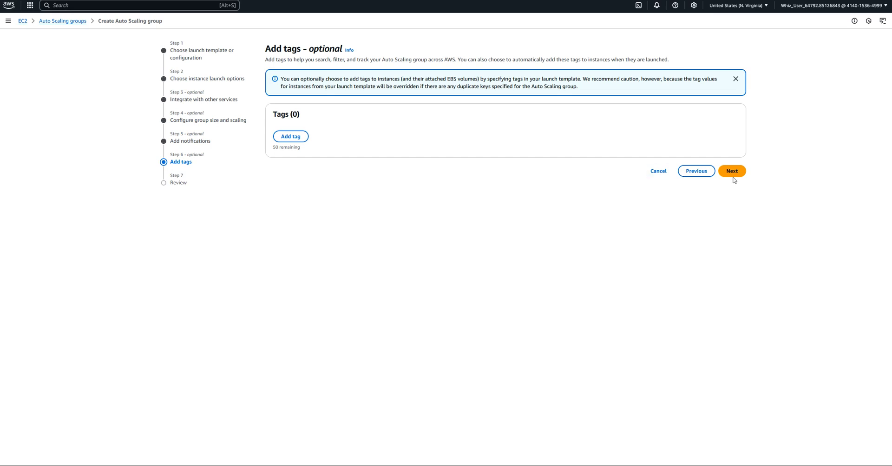
click(296, 139)
text(New Instance)
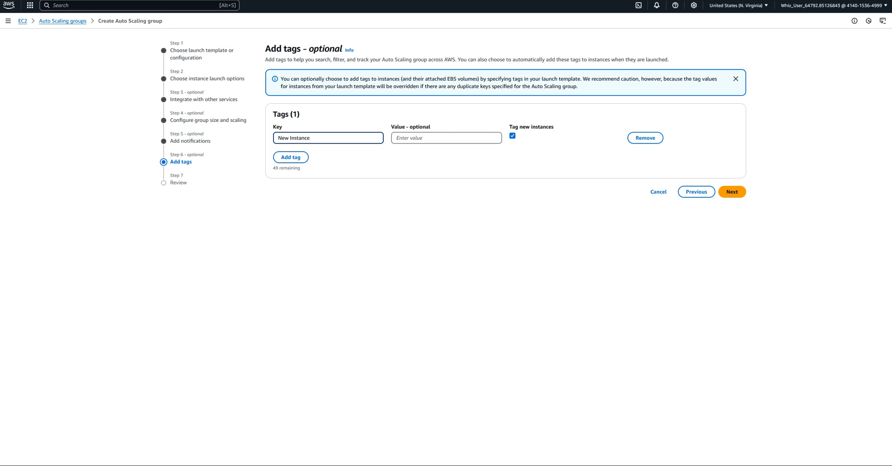
click(410, 136)
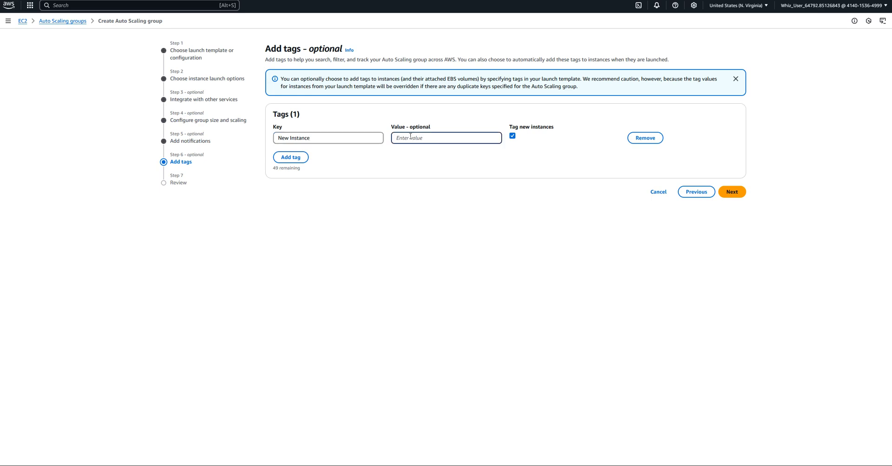
text(10)
click(740, 191)
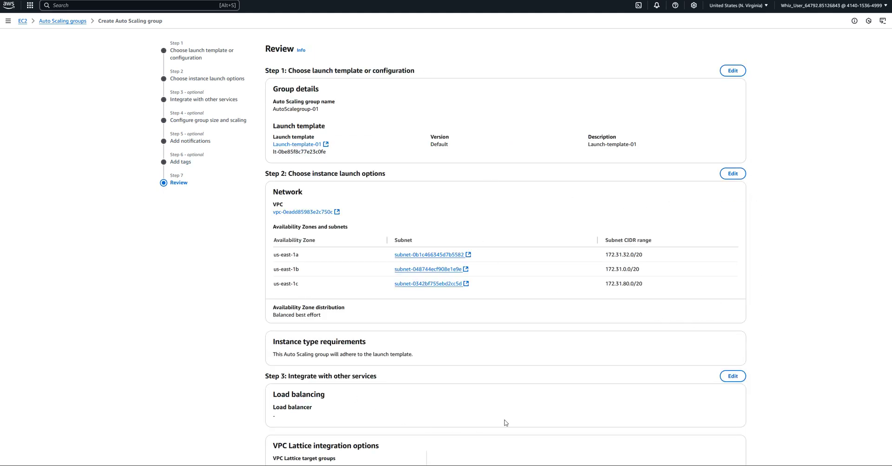
Review the full configuration down to the tags and create the Auto Scaling group
scroll(603, 361, down, 10)
scroll(606, 364, down, 2)
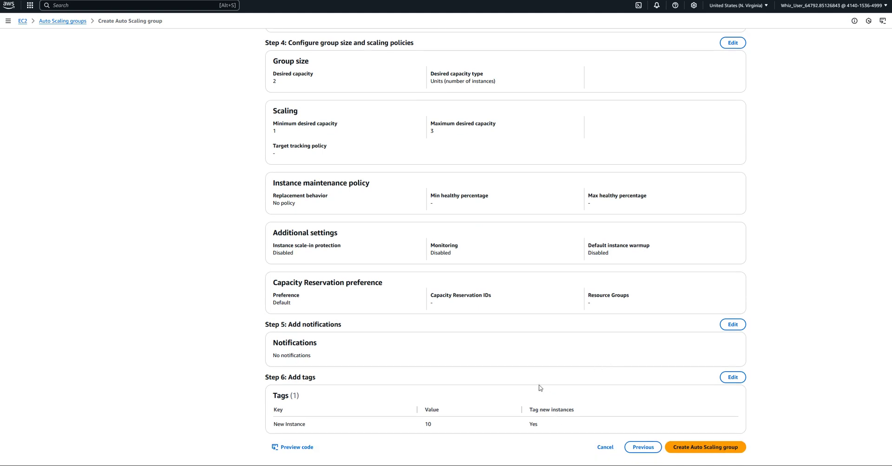
click(709, 450)
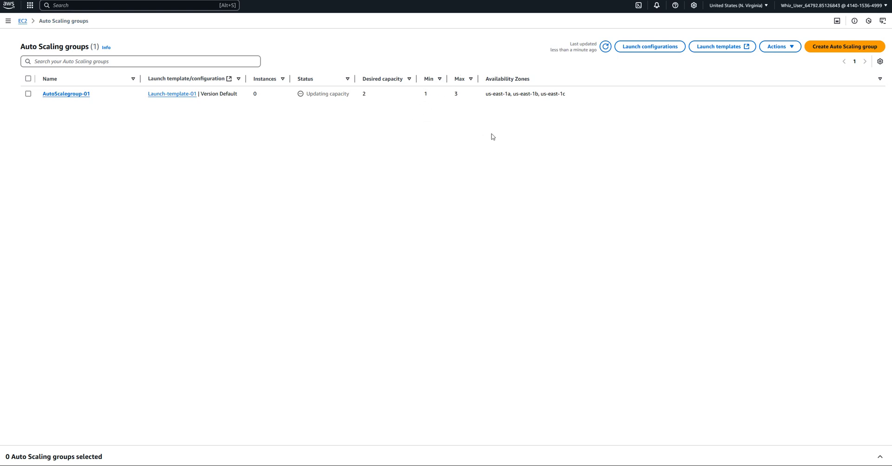
Go to the EC2 instances list, refresh it and widen the public IPv4 address column
click(22, 21)
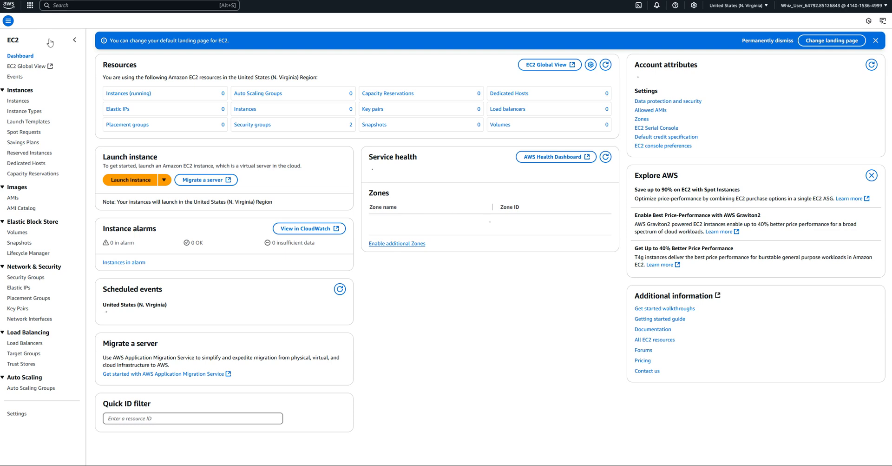
click(19, 101)
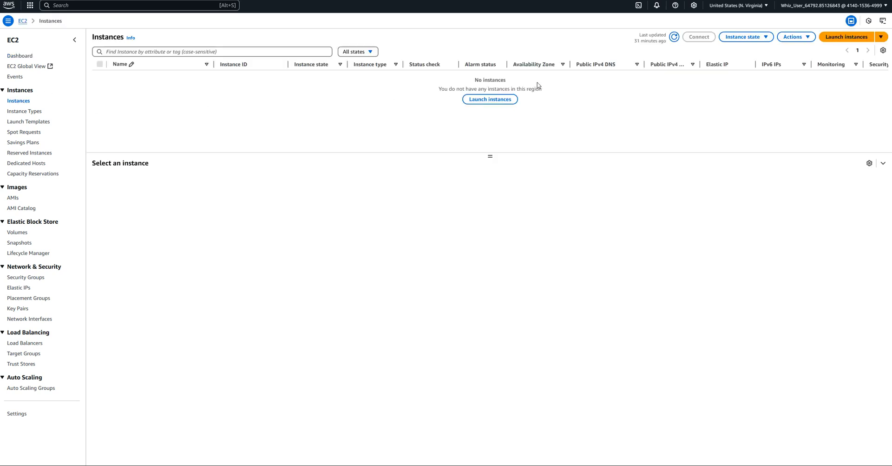
click(674, 37)
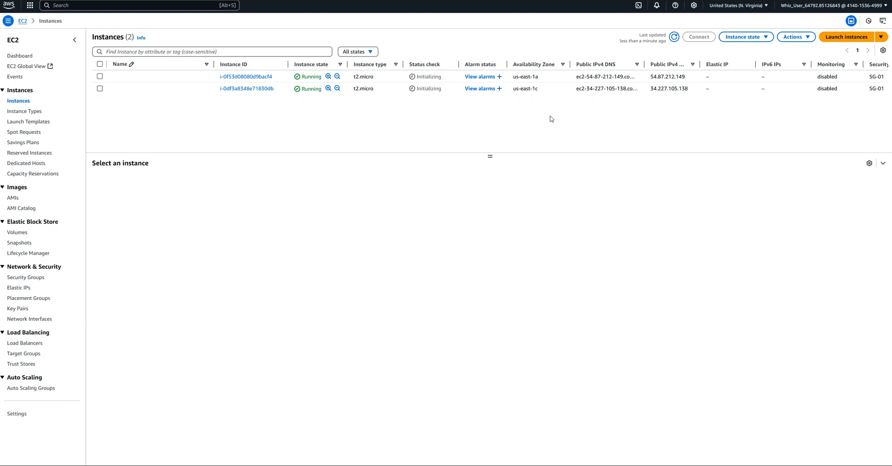
drag(699, 64, 709, 65)
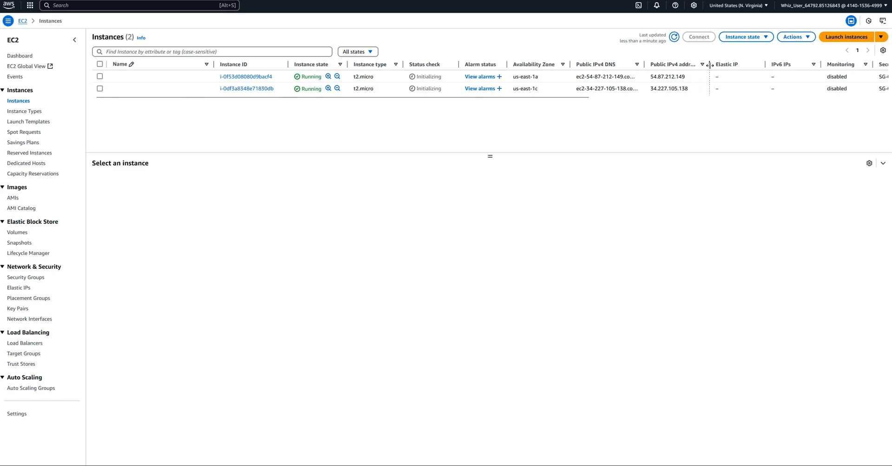
Copy the public IPv4 address of the us-east-1a instance and open it in a new browser tab
click(100, 77)
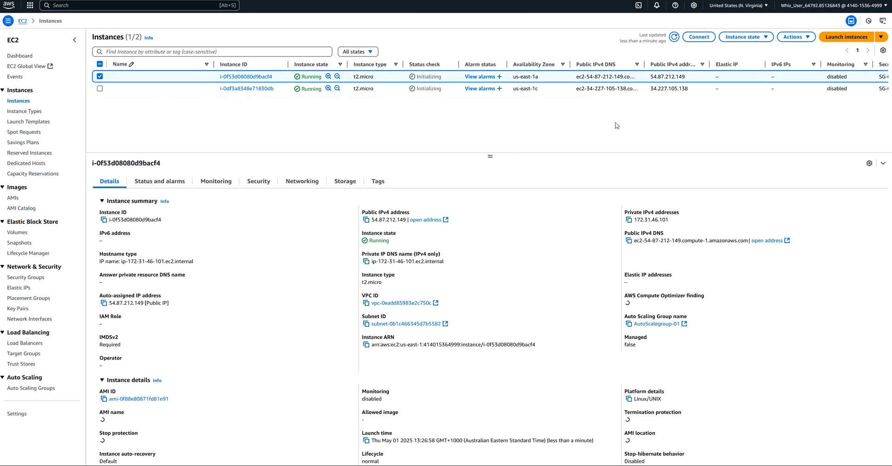
click(366, 219)
key(ctrl+t)
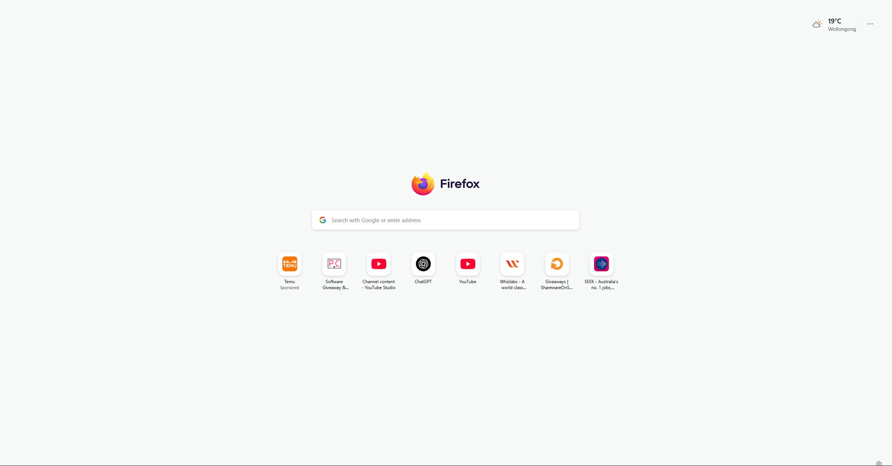
right_click(114, 0)
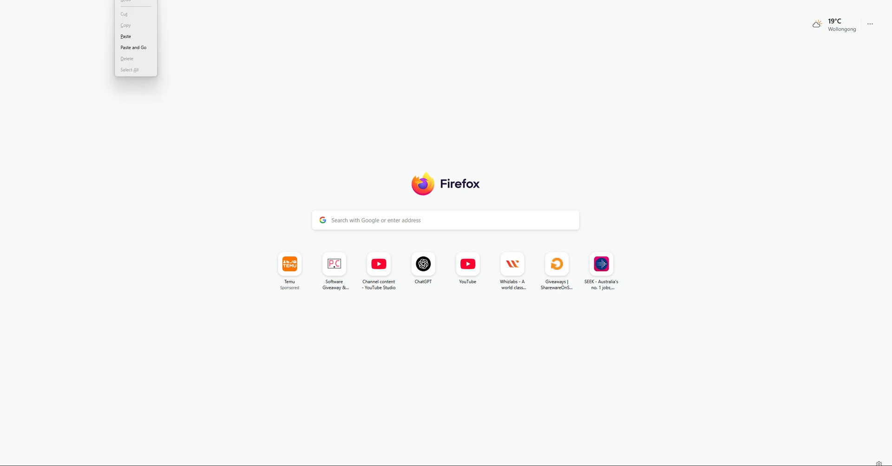
click(129, 49)
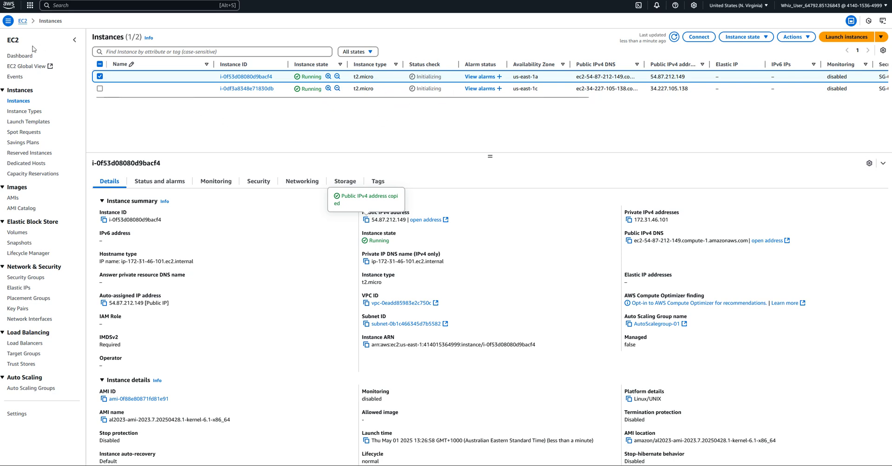
Load the copied instance address once more in another new browser tab
key(ctrl+t)
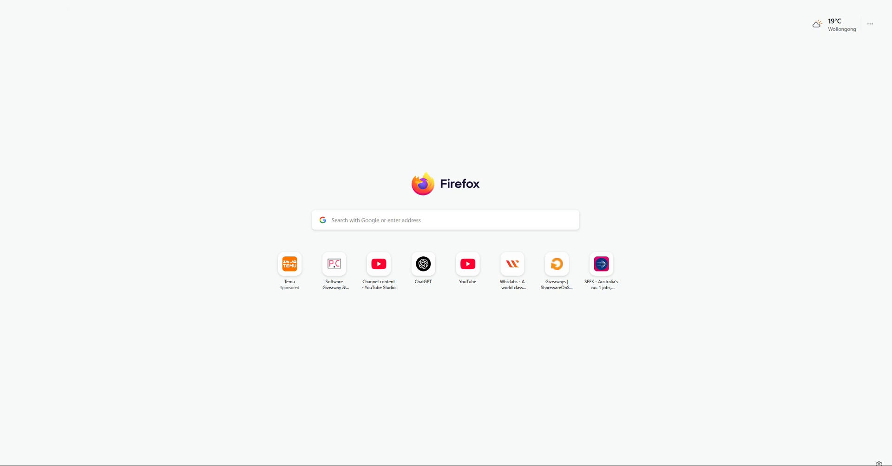
right_click(113, 4)
click(127, 49)
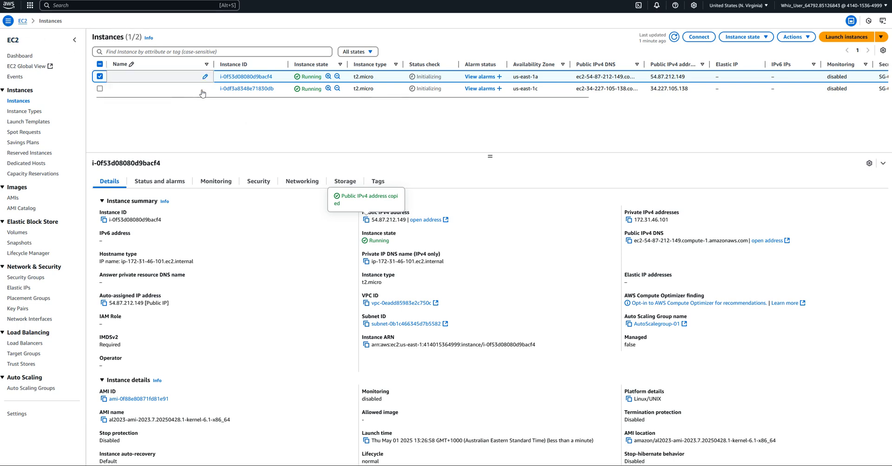
Copy the public IPv4 address of the us-east-1c instance and load it in a new browser tab
click(100, 76)
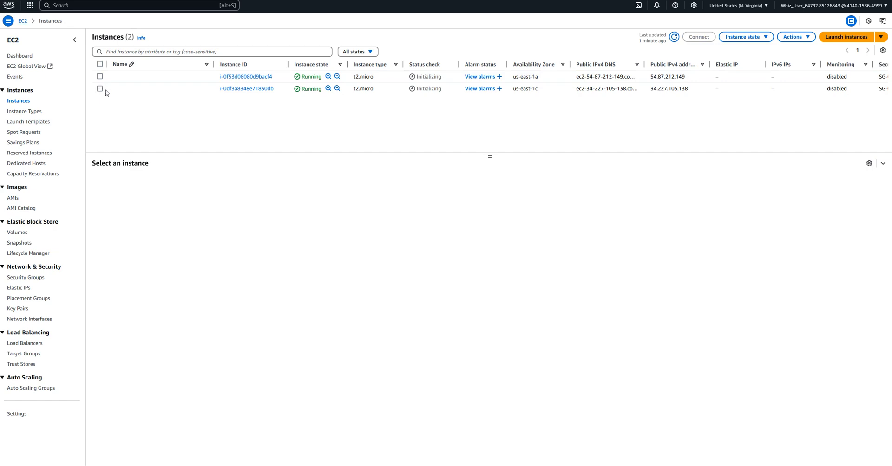
click(100, 88)
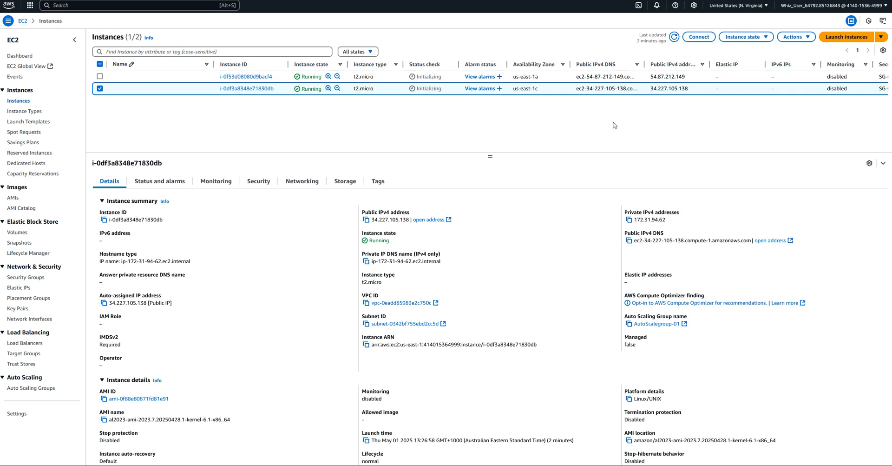
click(367, 220)
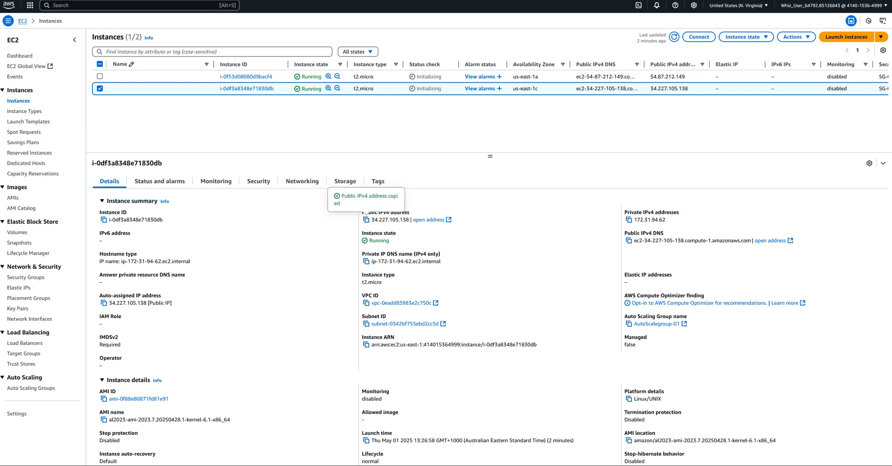
key(ctrl+t)
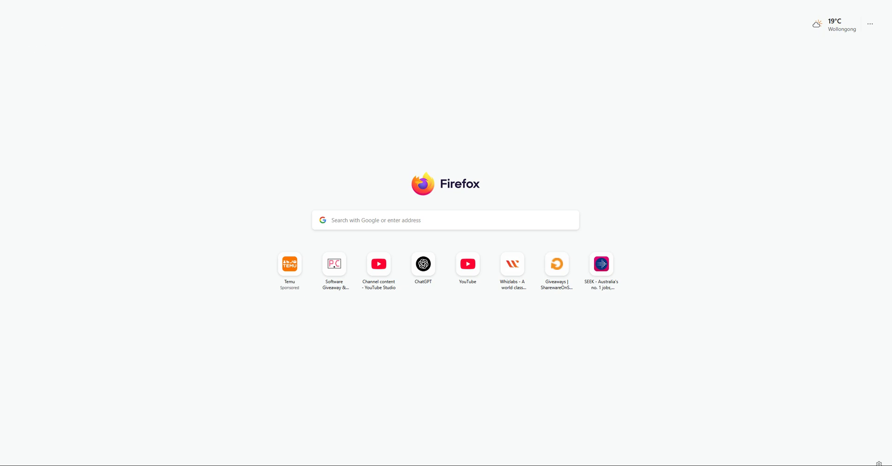
right_click(109, 1)
click(128, 45)
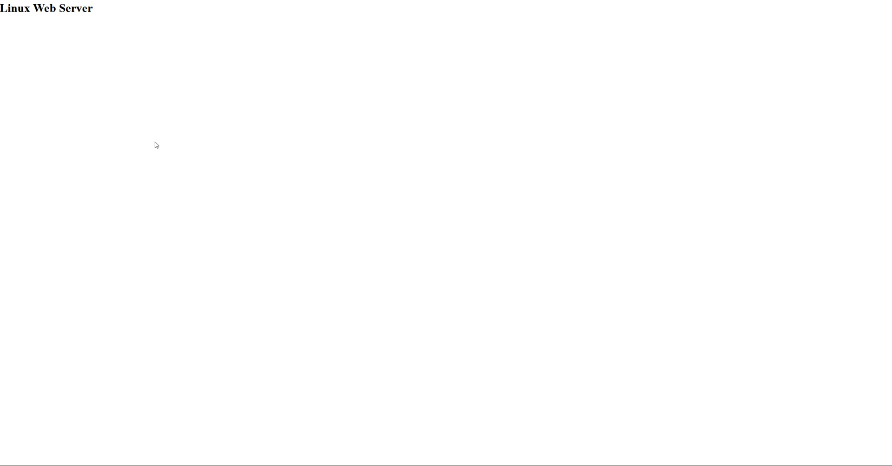
Return to the EC2 instances list, refresh it and select both running instances to view their combined monitoring
key(ctrl+shift+Tab)
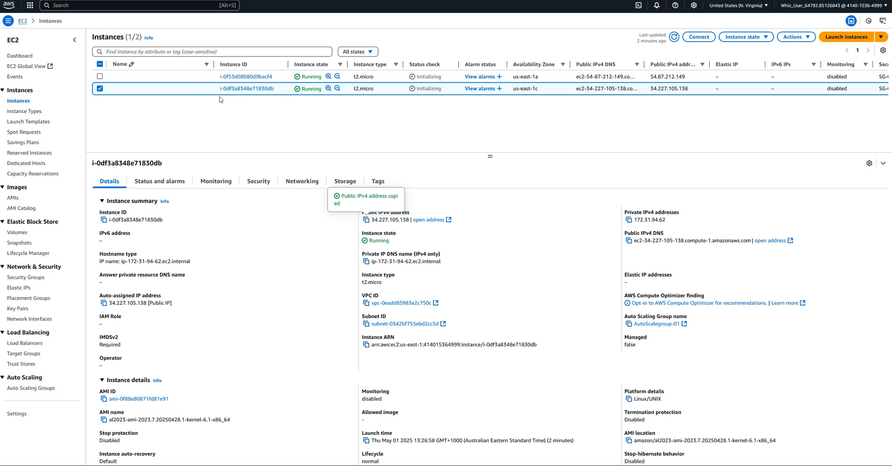
click(676, 40)
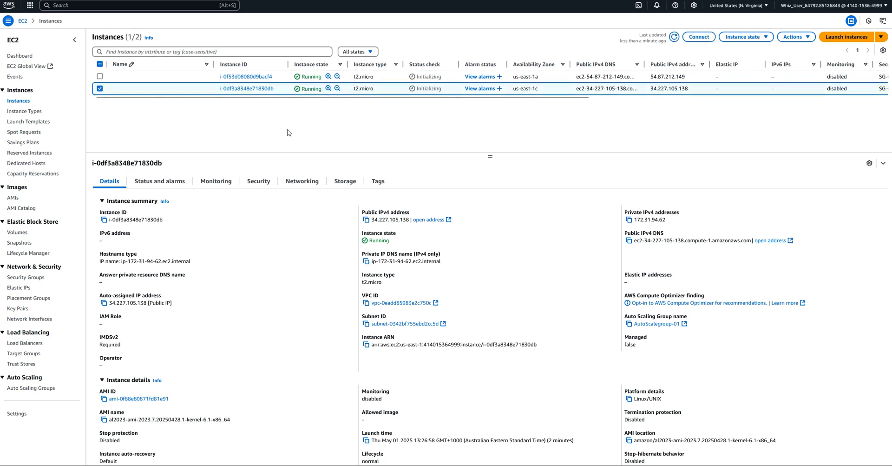
click(99, 89)
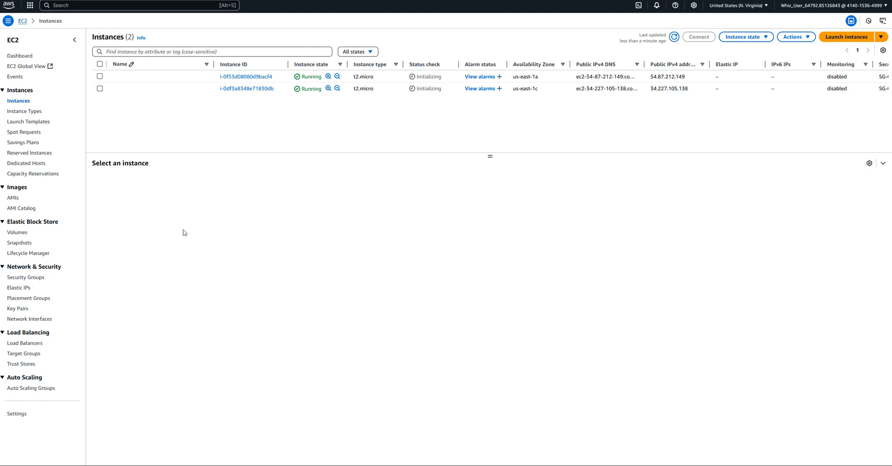
click(99, 76)
click(99, 88)
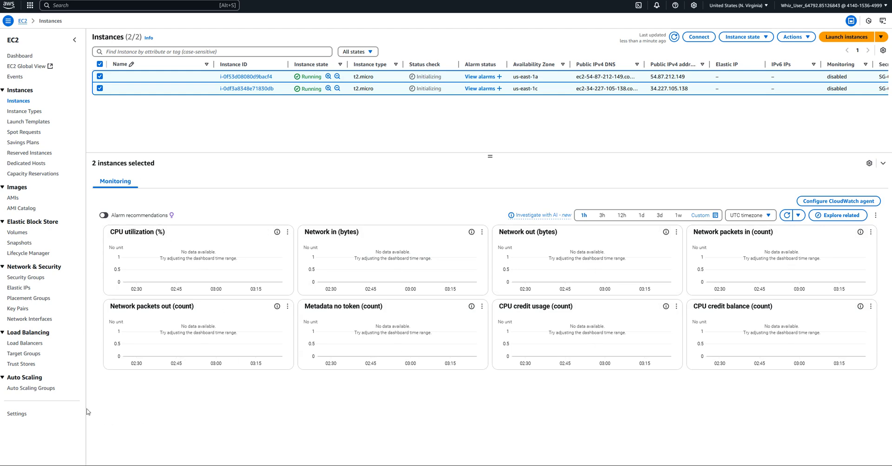
Start a target group of type Instances named TG-01, keep HTTP port 80 and the default health checks, and continue to target registration
click(23, 345)
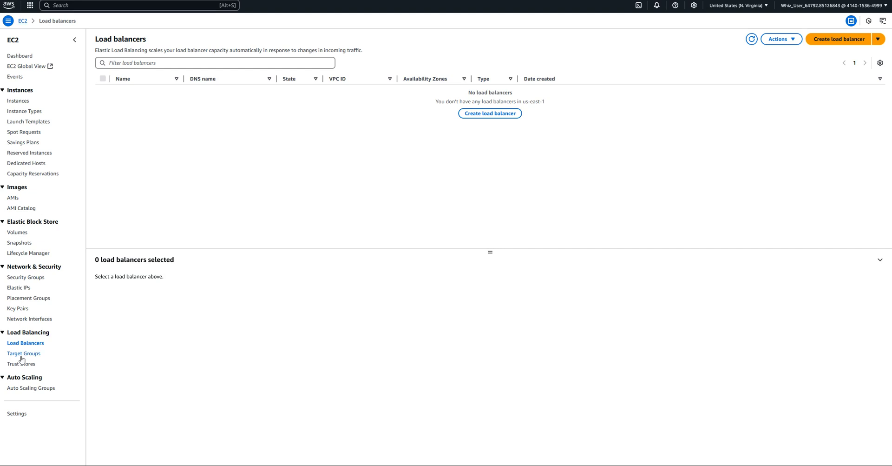
click(22, 357)
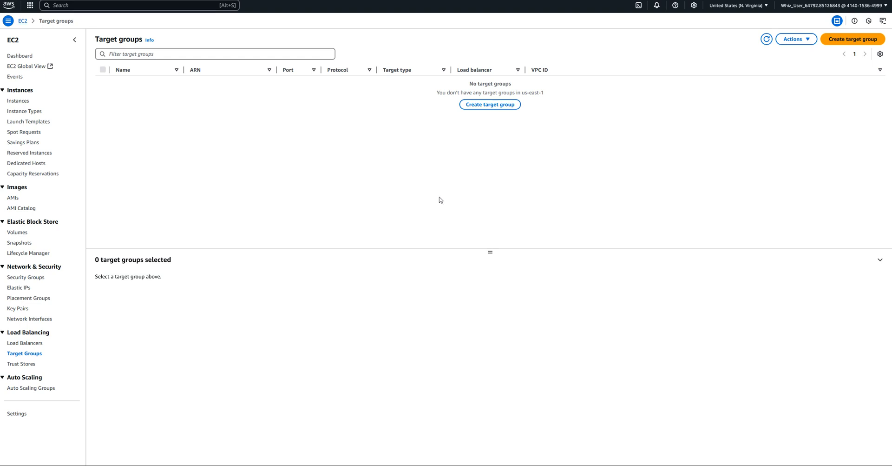
click(492, 106)
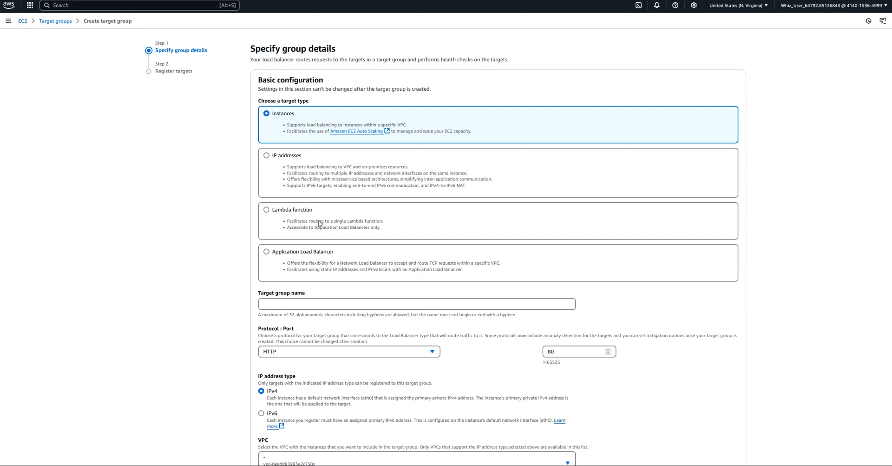
click(274, 305)
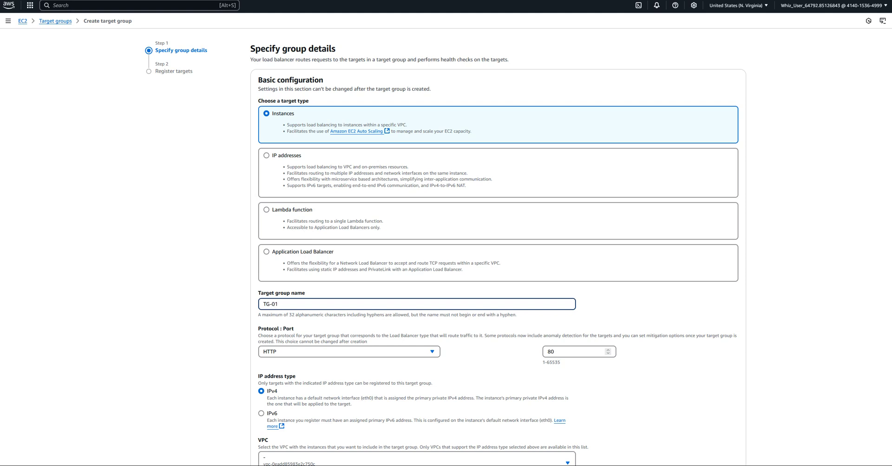
scroll(489, 358, down, 3)
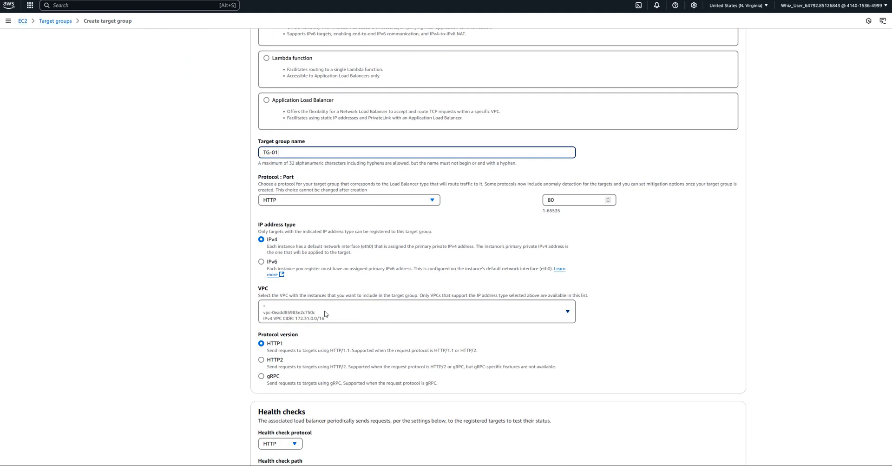
scroll(331, 331, down, 2)
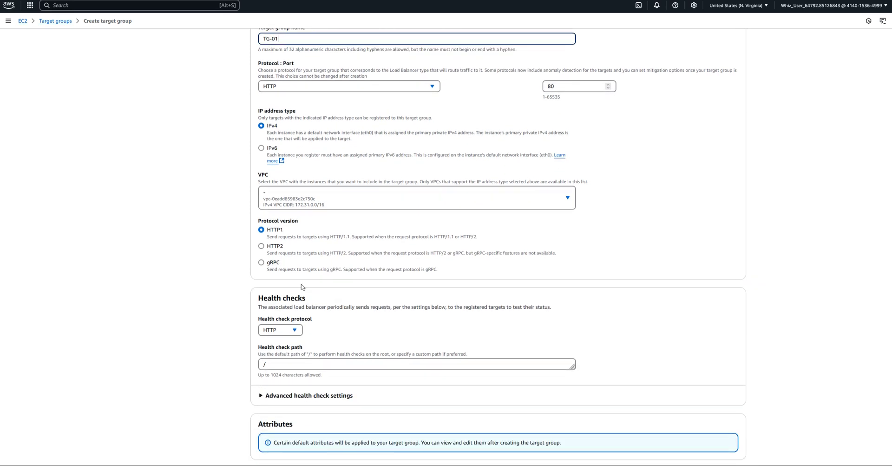
scroll(362, 301, down, 2)
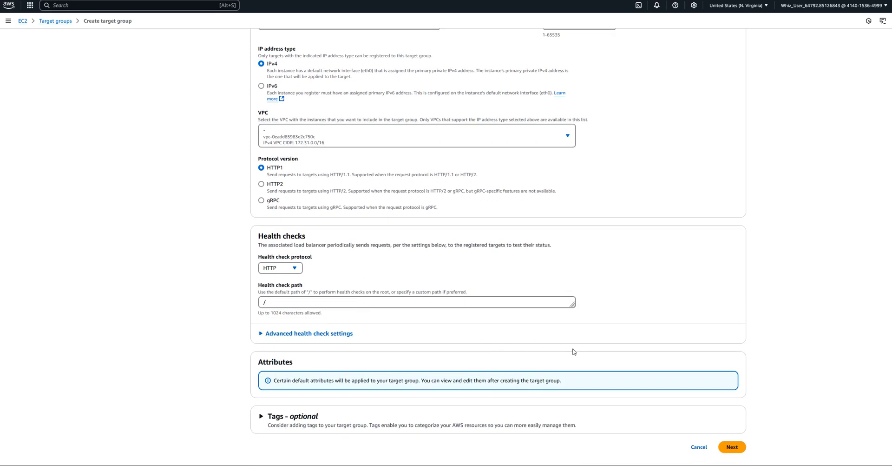
click(732, 446)
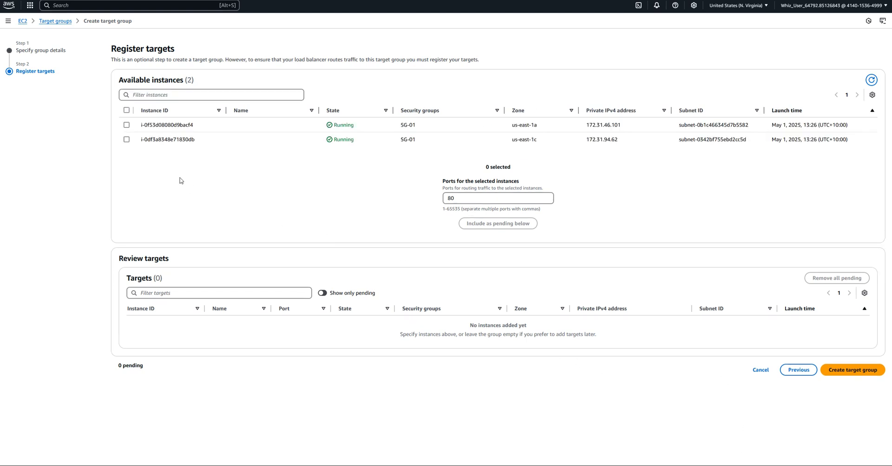
Include both available instances as pending targets on port 80 and create the target group
click(126, 110)
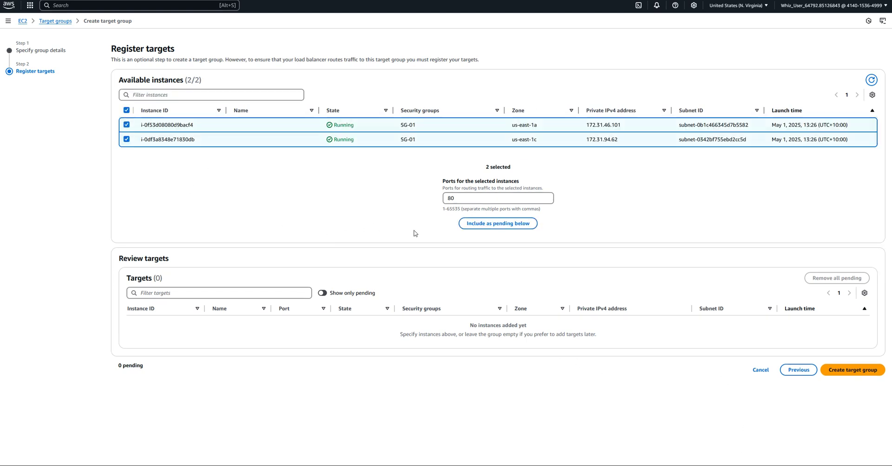
click(474, 227)
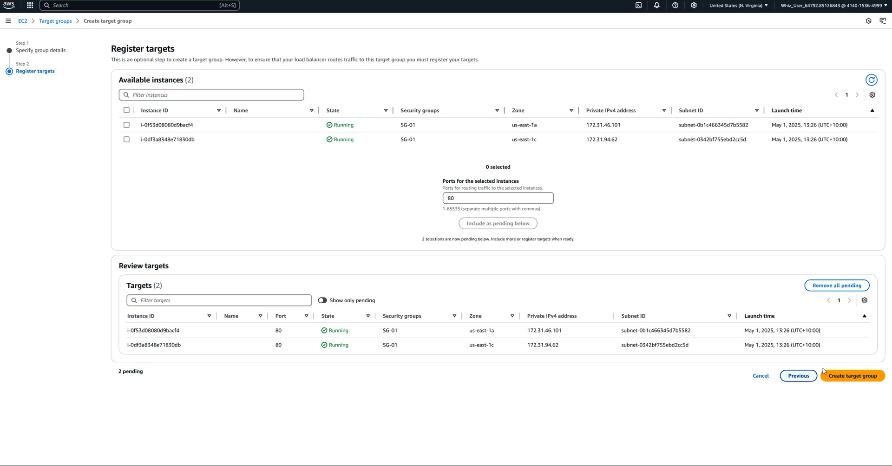
click(844, 382)
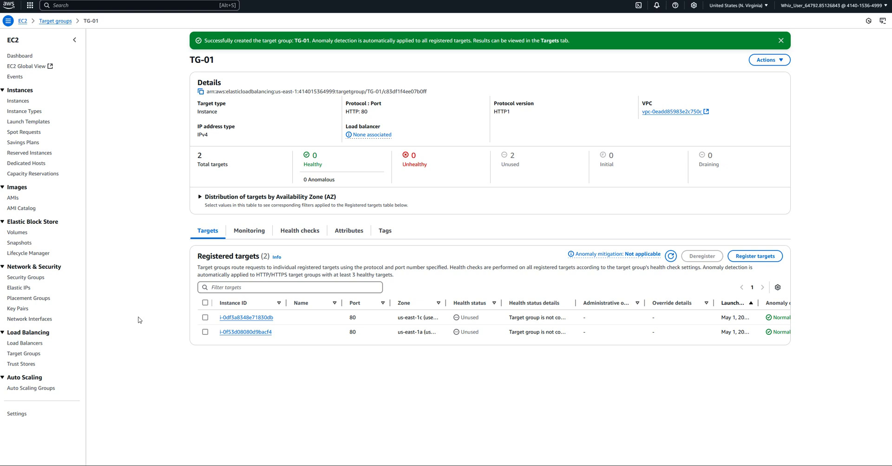
Start creating a Network Load Balancer and name it Lb-01
click(24, 343)
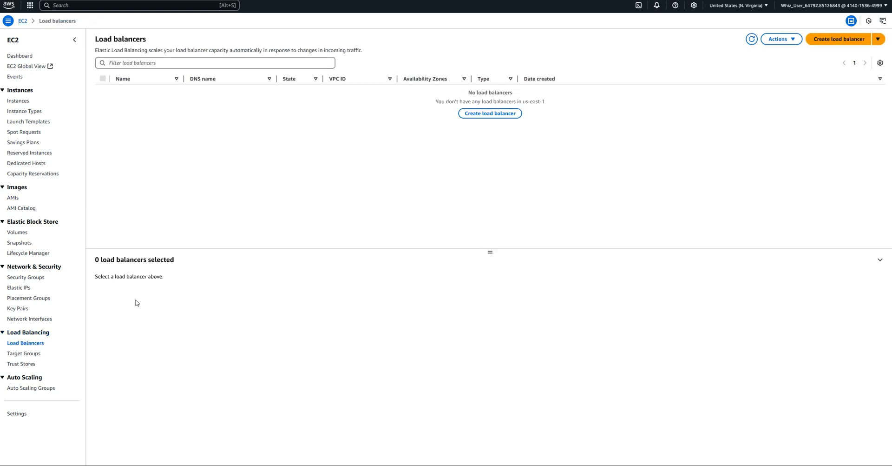
click(479, 116)
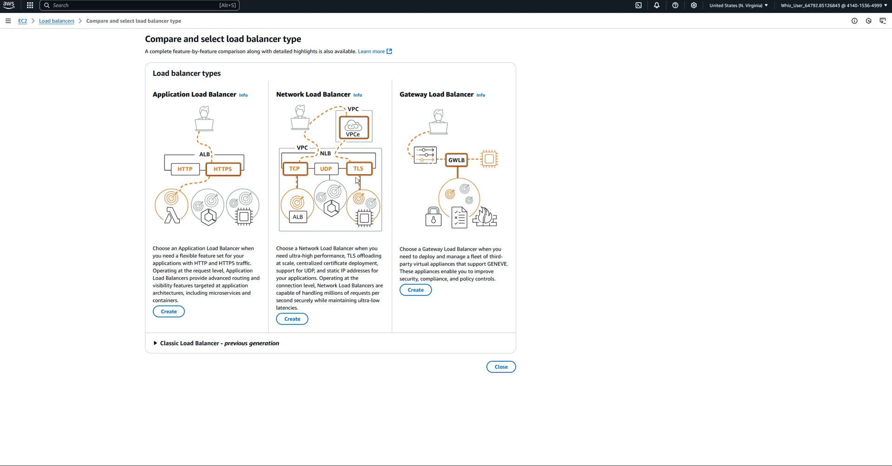
click(303, 319)
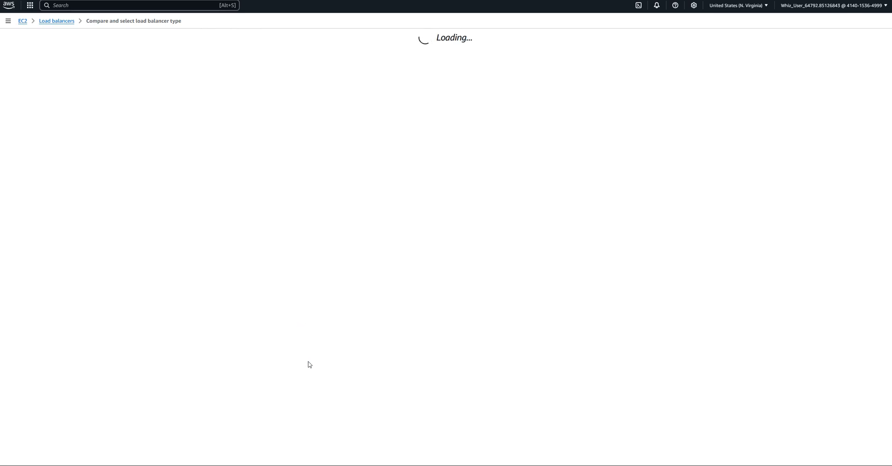
click(172, 170)
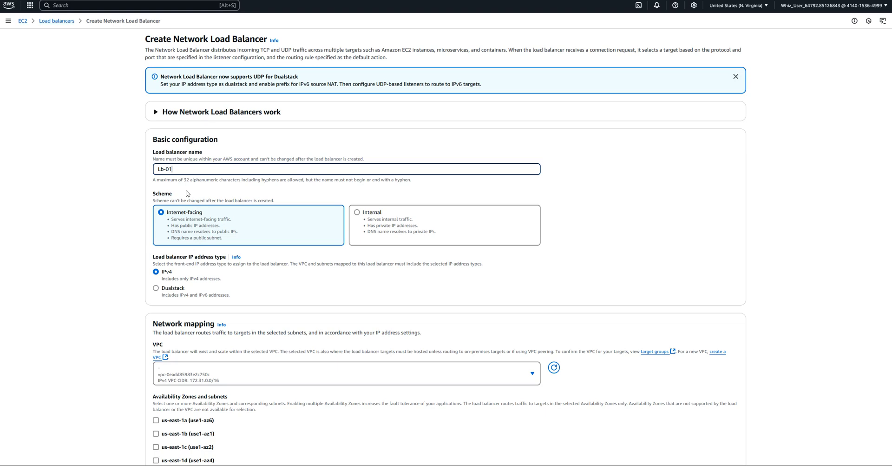
Map the load balancer to Availability Zones us-east-1a, us-east-1b and us-east-1c
scroll(257, 289, down, 2)
scroll(257, 289, down, 2)
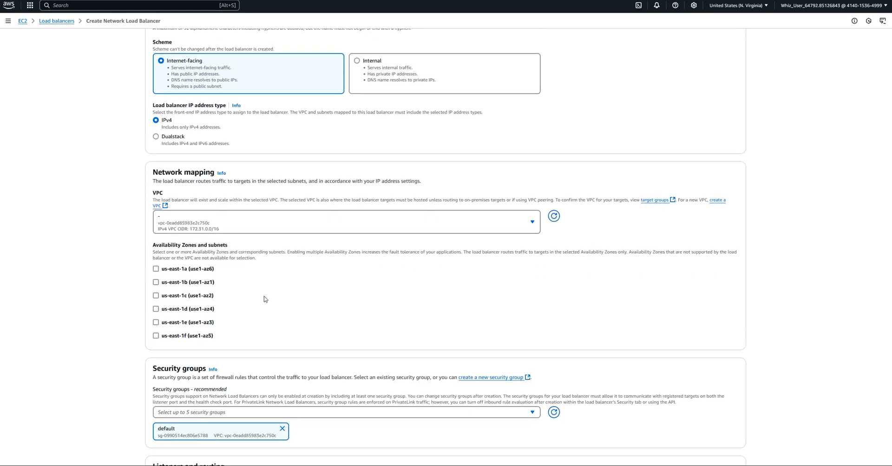
click(156, 269)
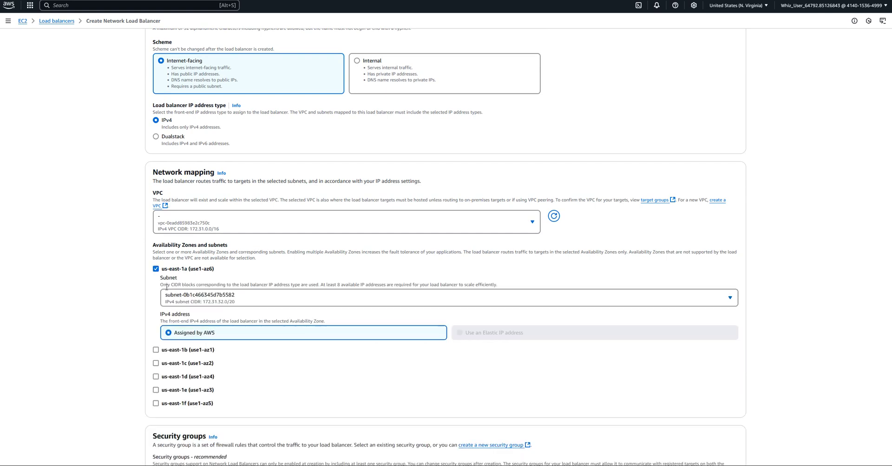
click(156, 350)
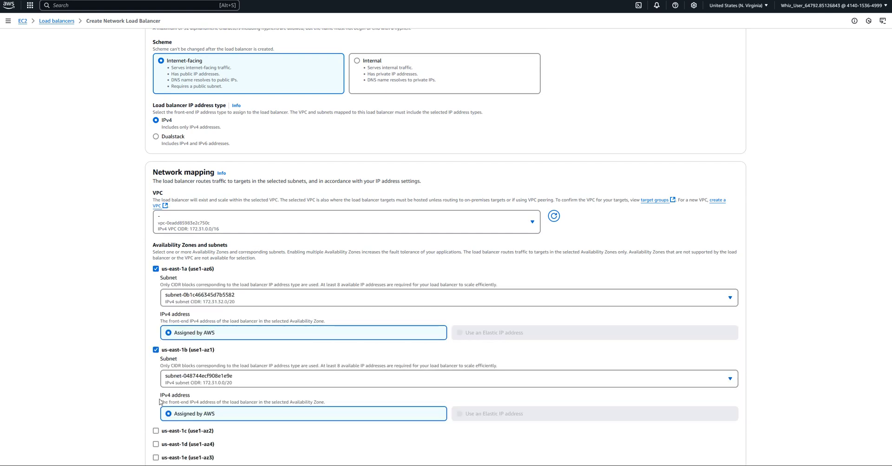
click(156, 431)
Replace the load balancer's default security group with SG-01
scroll(475, 362, down, 3)
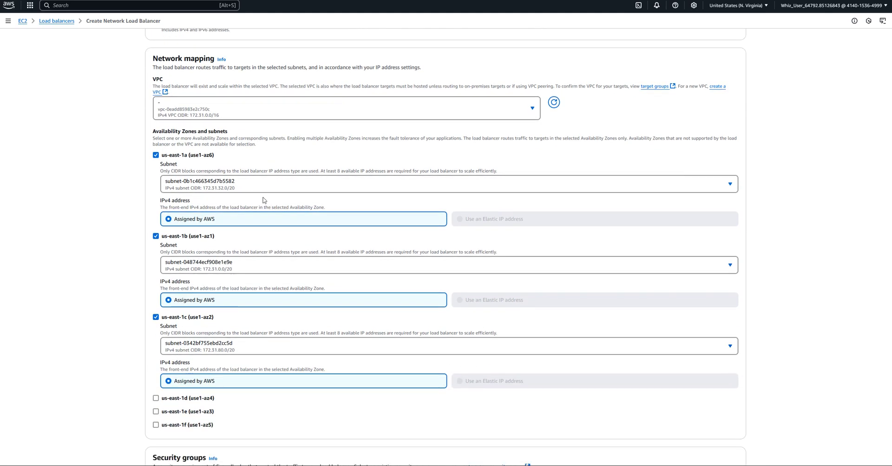
scroll(306, 369, down, 5)
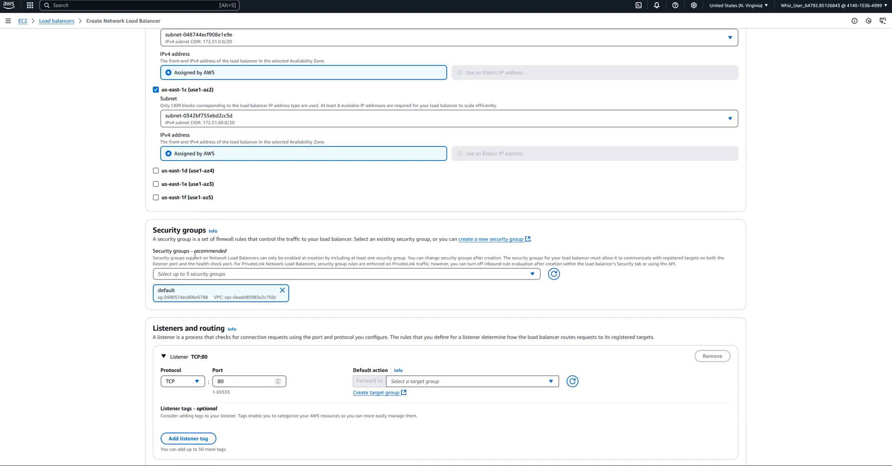
click(532, 275)
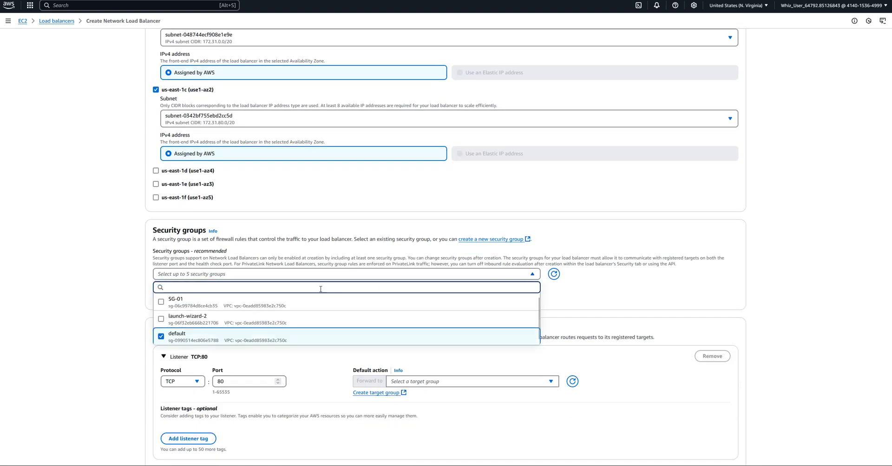
click(161, 303)
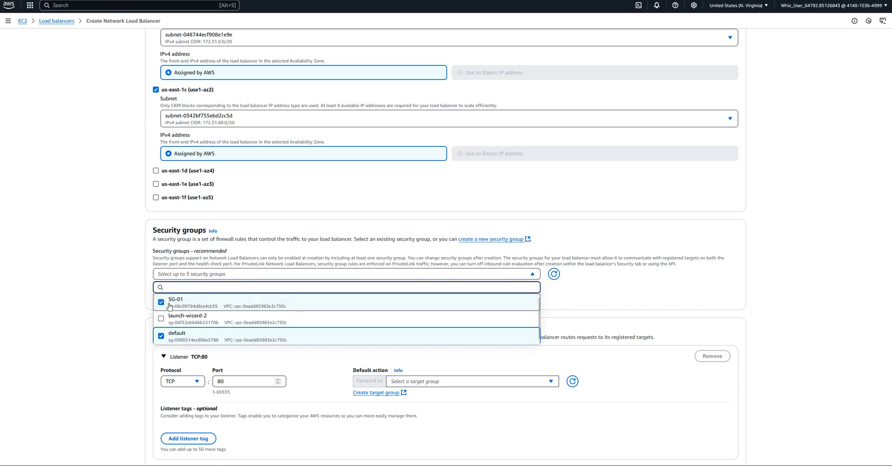
click(161, 335)
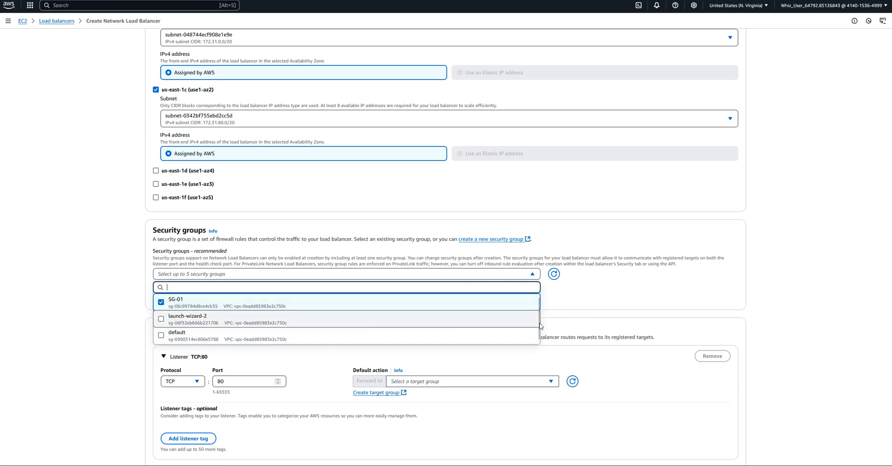
click(774, 289)
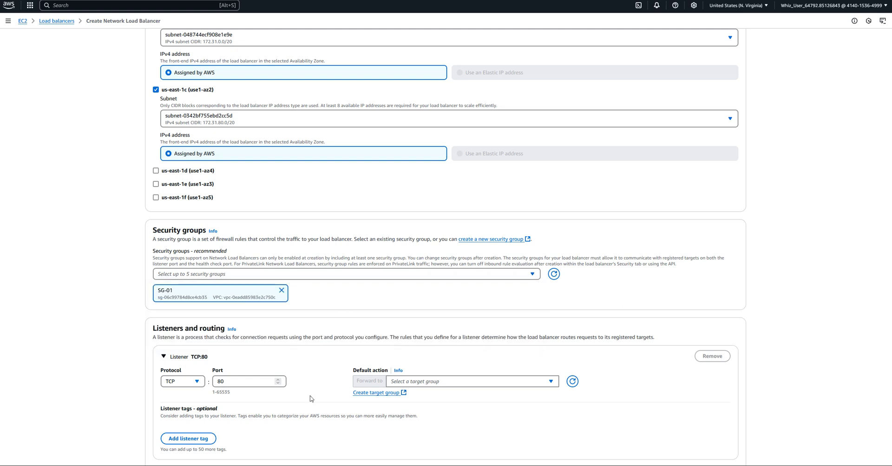
Try to choose a forwarding target group for the TCP:80 listener, refreshing the available target groups between attempts
scroll(311, 397, down, 2)
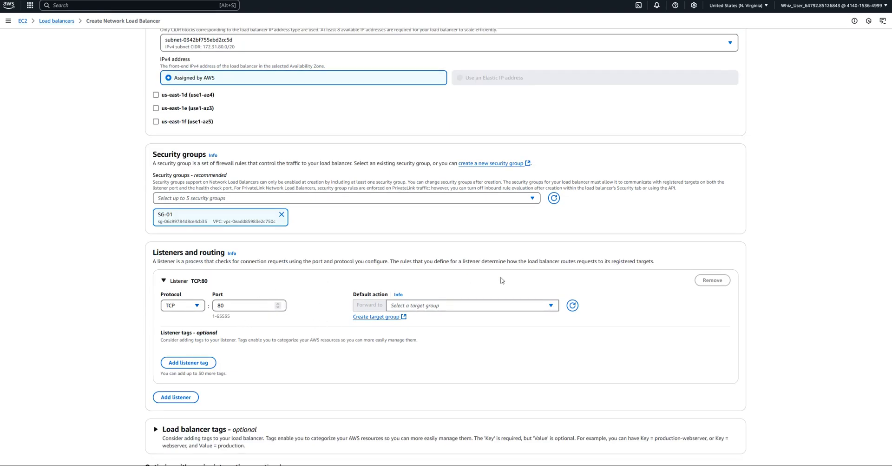
click(550, 306)
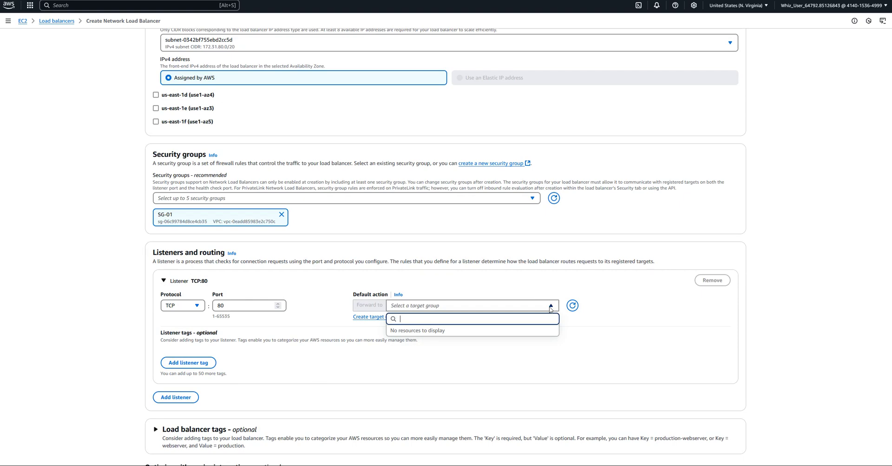
click(573, 305)
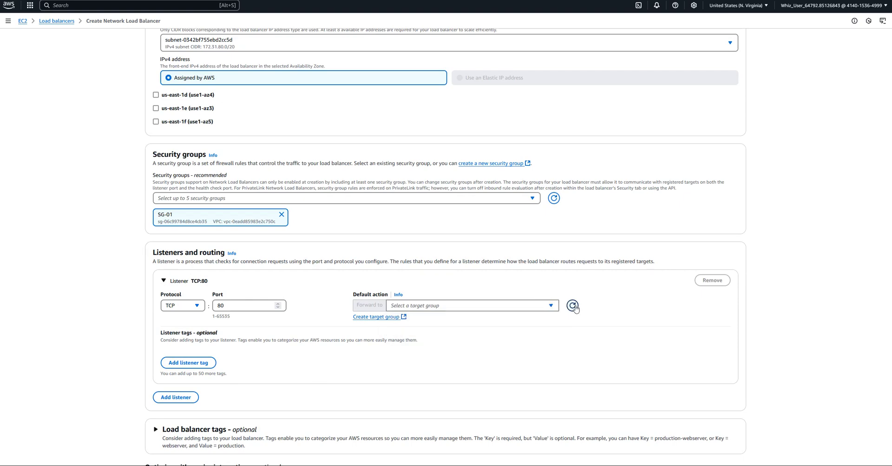
click(552, 307)
click(571, 307)
click(551, 306)
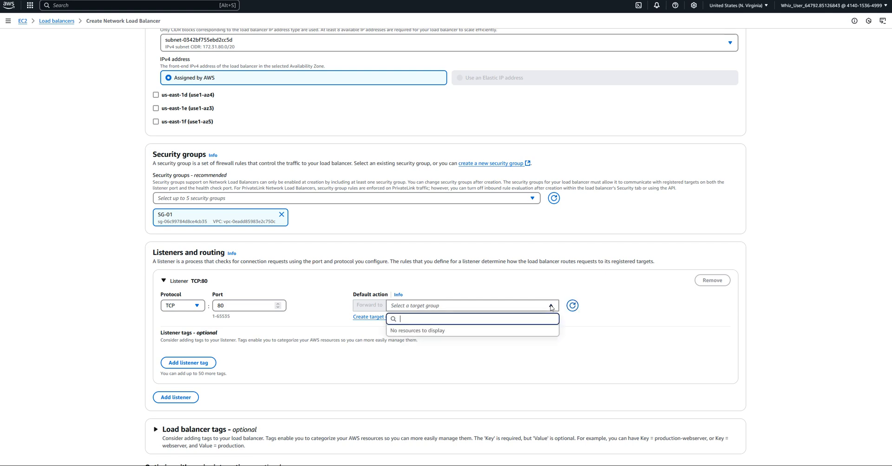
click(551, 307)
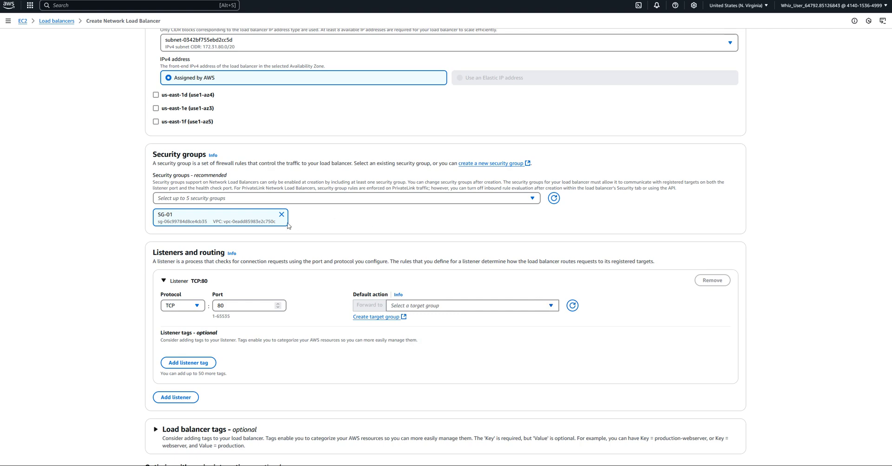
click(554, 306)
click(572, 305)
click(552, 306)
click(552, 306)
Review the load balancer's network mapping and basic settings, and recheck the target groups offered for the TCP:80 listener
scroll(57, 93, up, 10)
scroll(30, 85, down, 4)
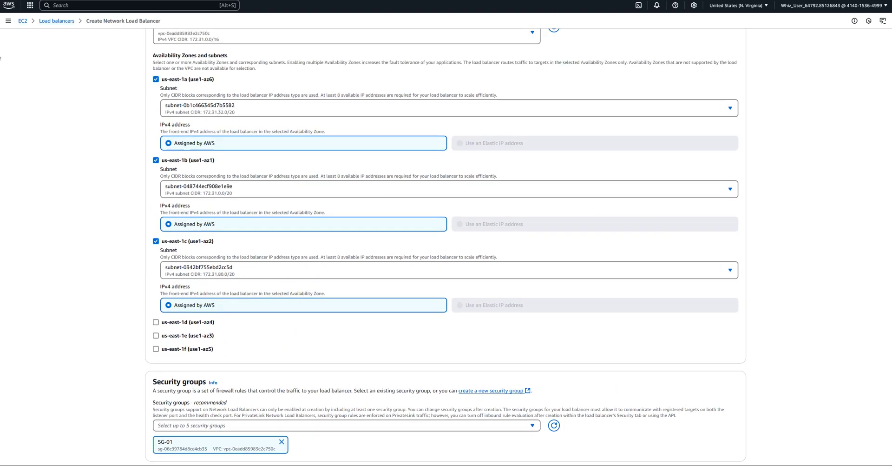
scroll(91, 81, down, 5)
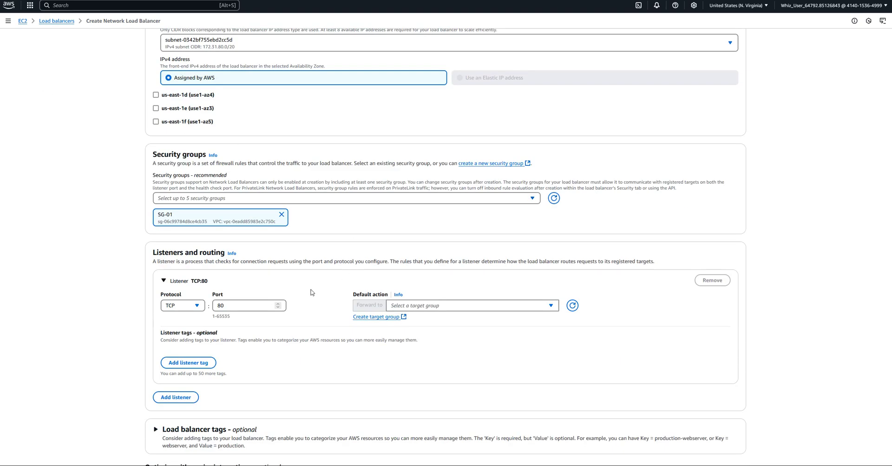
click(550, 308)
click(550, 308)
scroll(345, 229, up, 15)
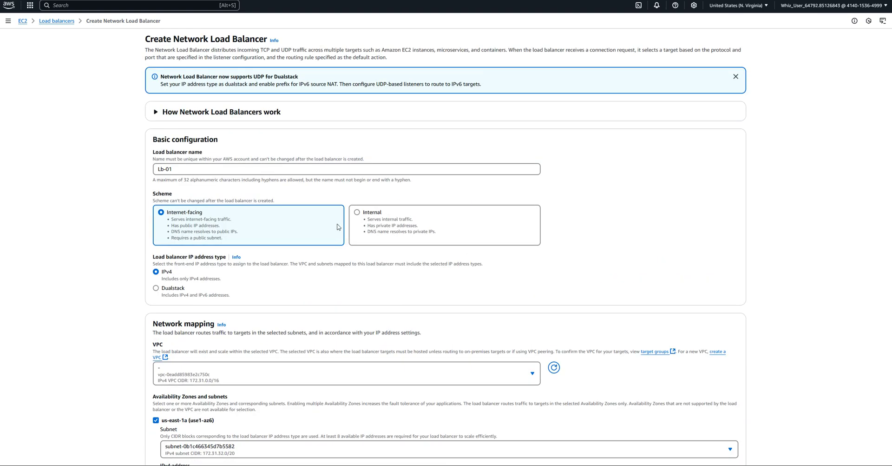
scroll(345, 215, down, 15)
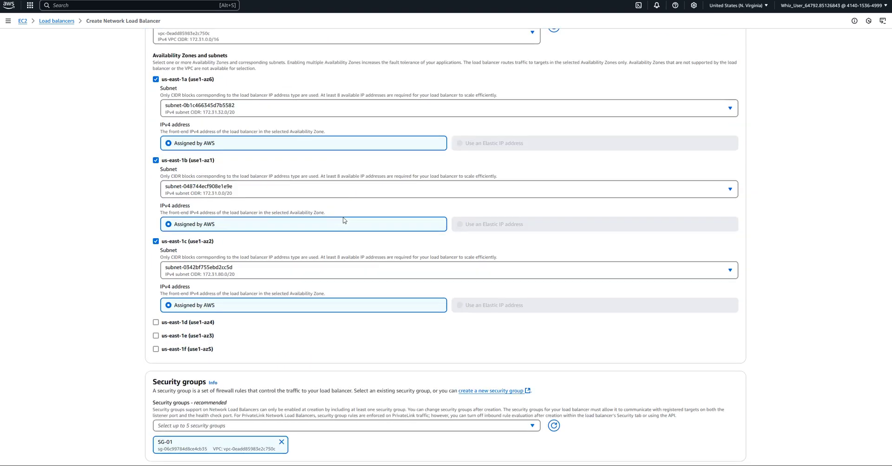
click(550, 193)
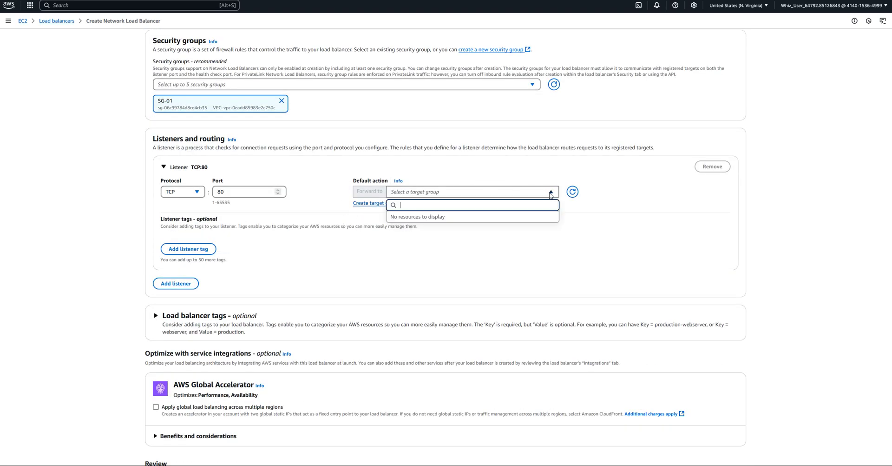
click(571, 193)
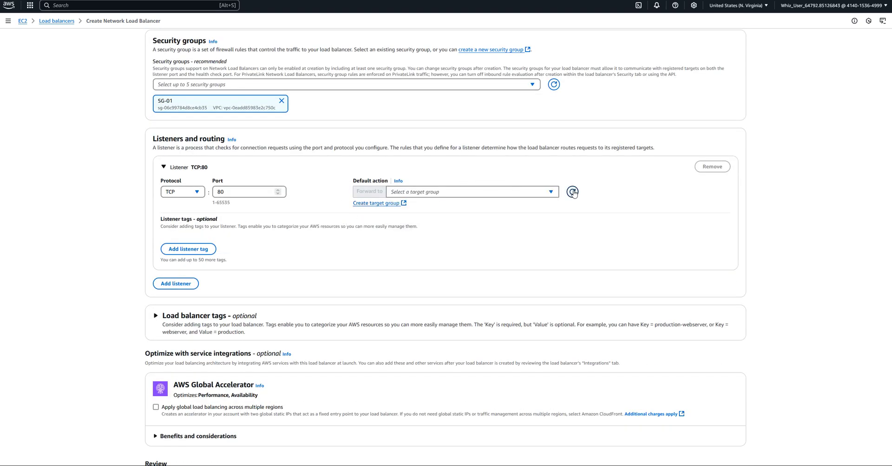
Duplicate the load balancer page in another browser tab and open the EC2 target groups list there
scroll(37, 53, up, 2)
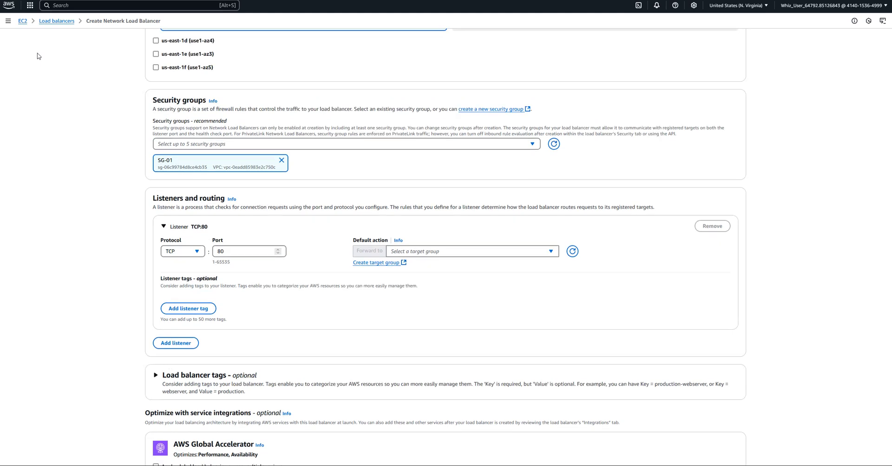
scroll(46, 50, up, 13)
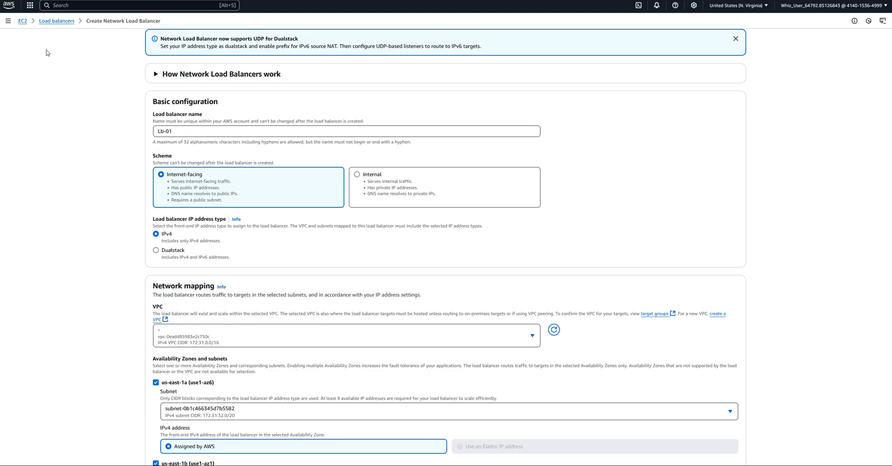
right_click(0, 24)
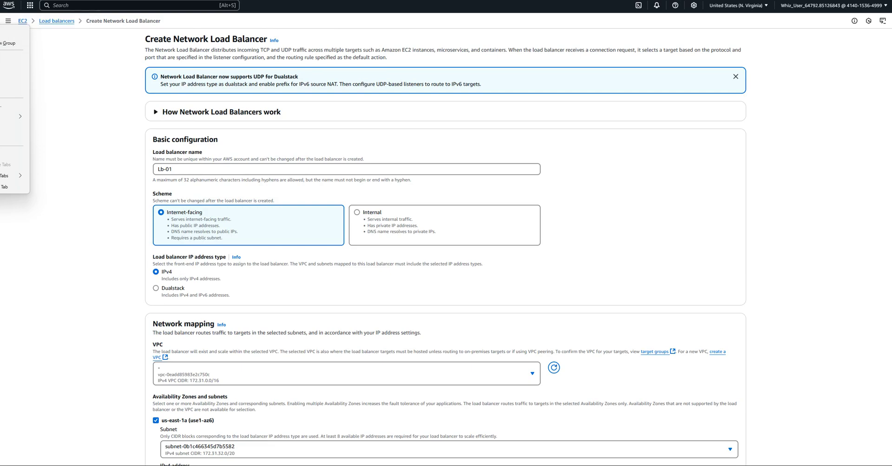
click(12, 90)
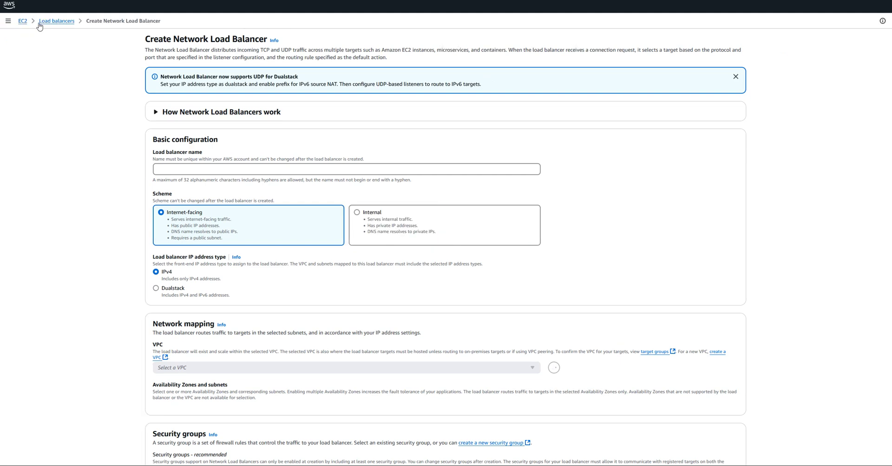
click(22, 21)
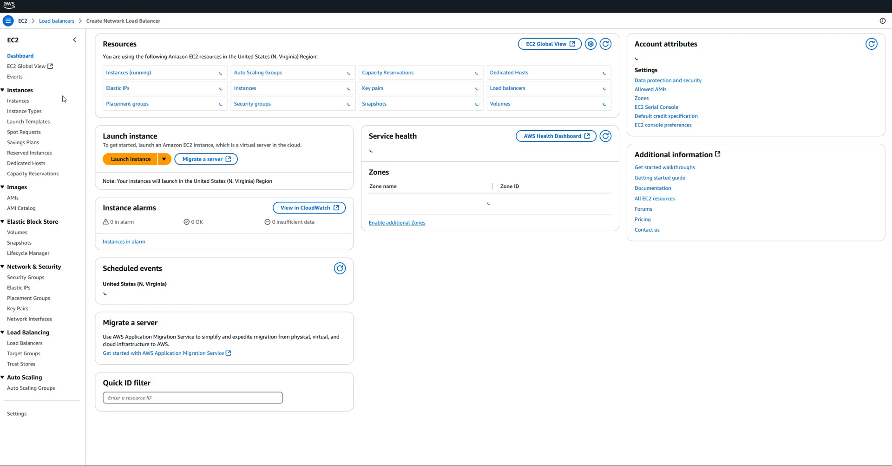
click(25, 355)
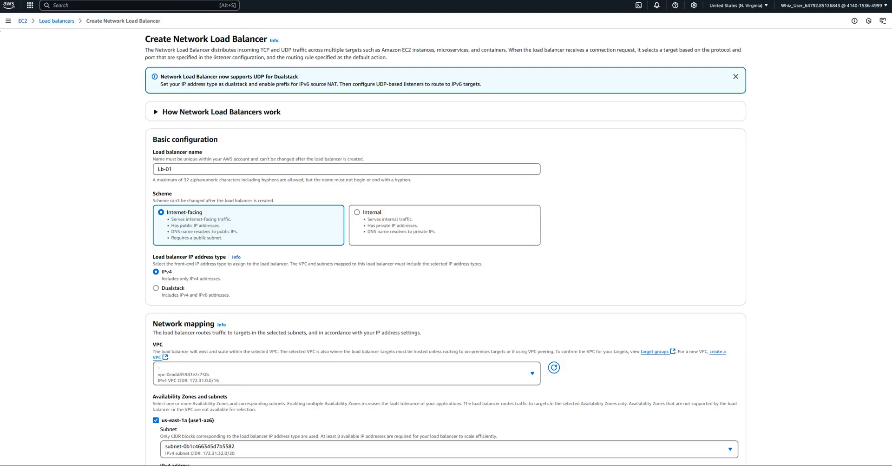
Return to the Lb-01 form and check the listener's default action for available target groups again
scroll(367, 305, down, 7)
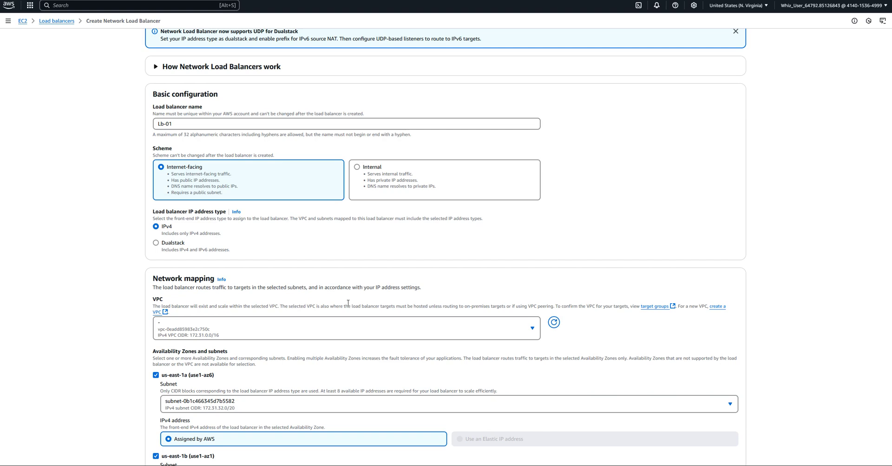
scroll(411, 316, down, 3)
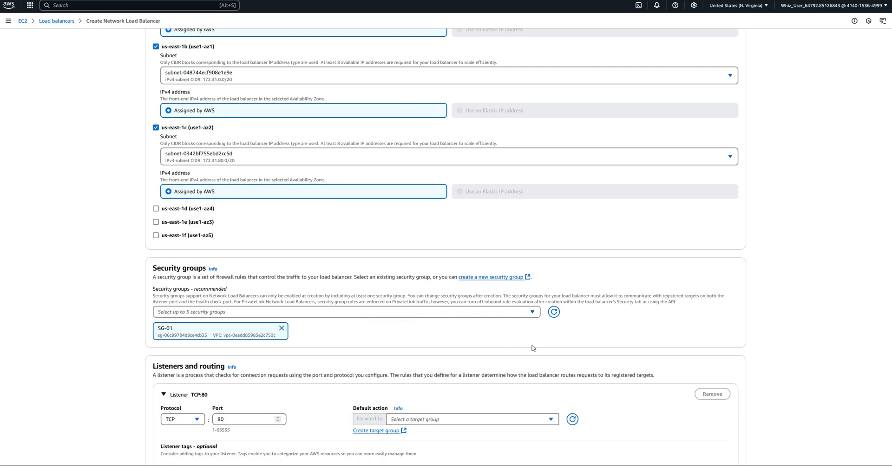
scroll(533, 349, down, 4)
click(551, 230)
click(551, 230)
click(552, 230)
Reload the Network Load Balancer form, discarding the entered settings, and name the load balancer Lb-01
scroll(540, 235, up, 10)
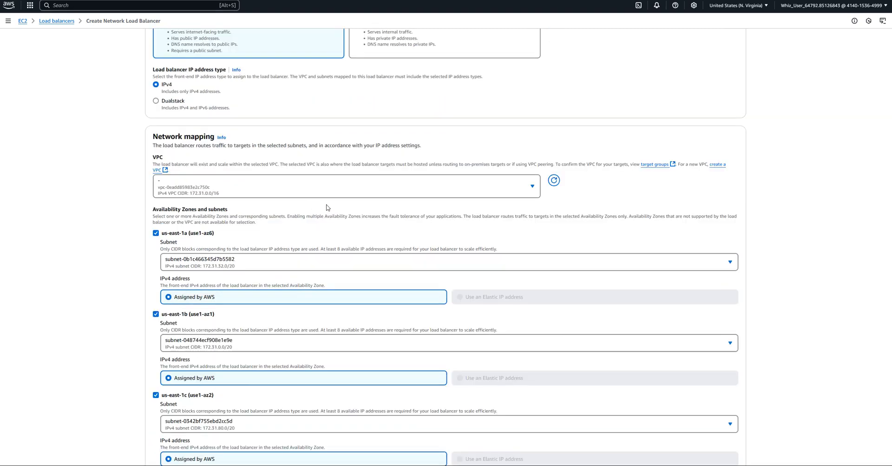
scroll(327, 207, up, 4)
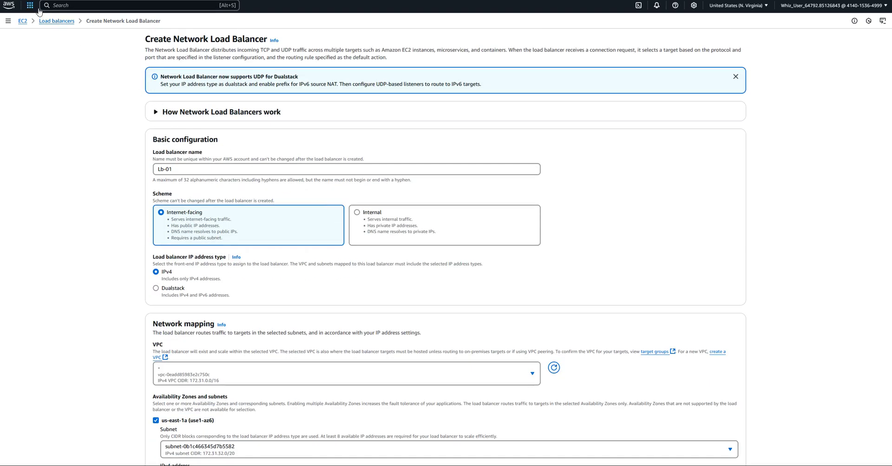
key(F5)
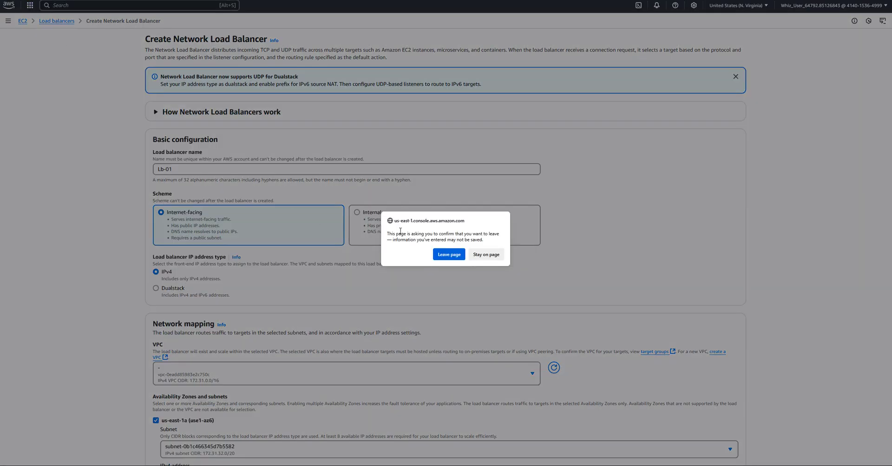
click(447, 256)
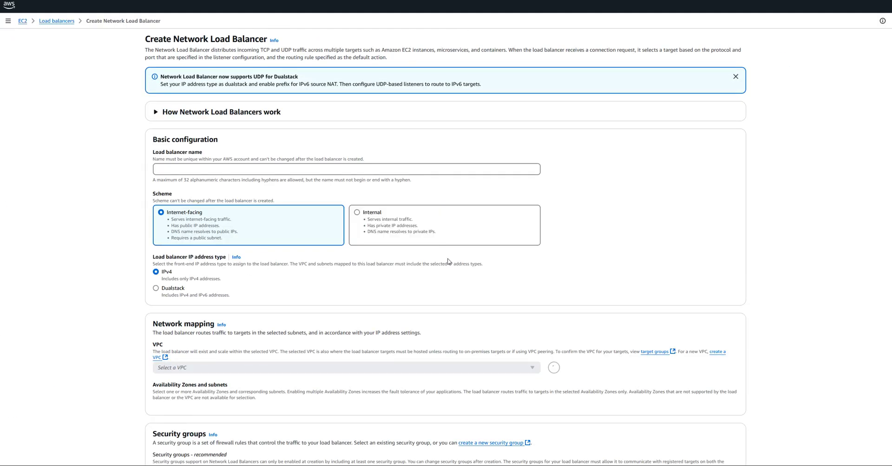
click(167, 172)
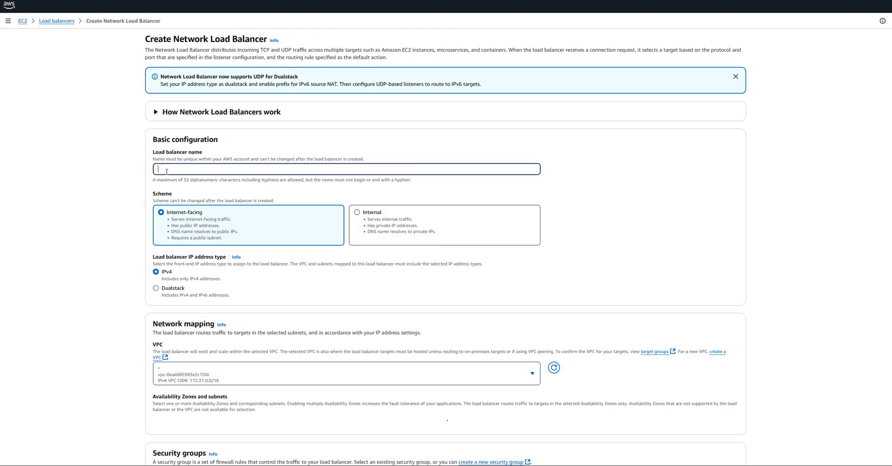
text(Lb-01)
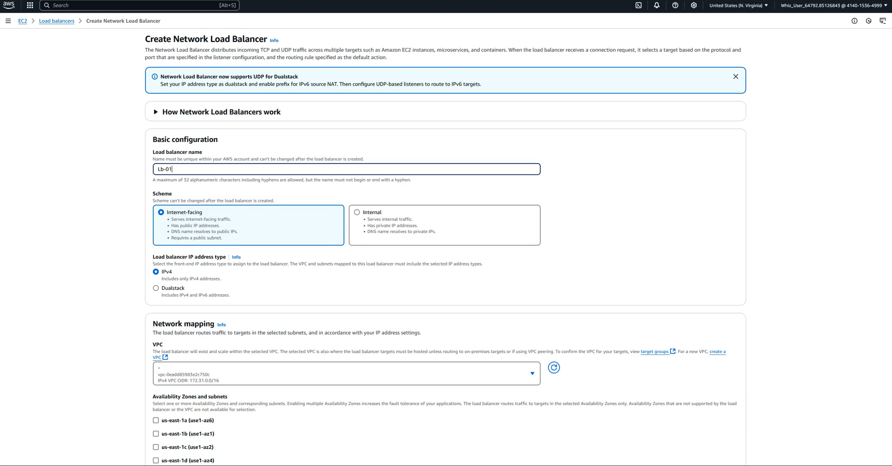
Map the load balancer to Availability Zones us-east-1a, us-east-1b and us-east-1c
scroll(176, 251, down, 3)
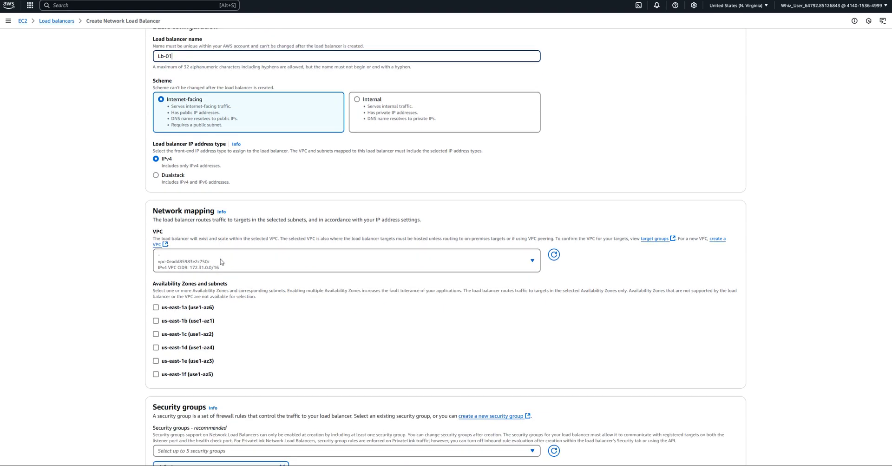
click(156, 269)
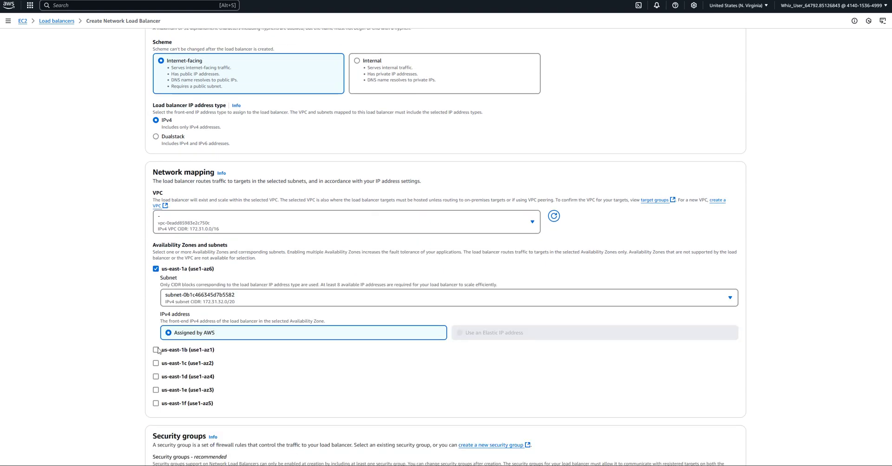
scroll(232, 343, down, 1)
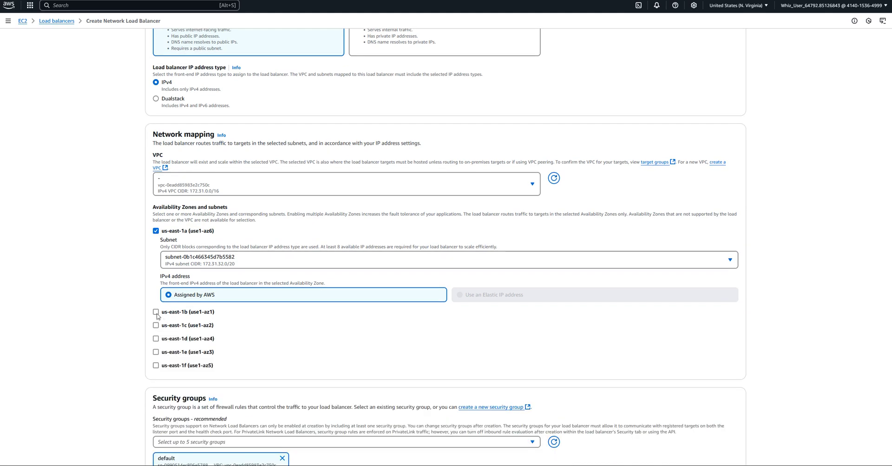
click(155, 311)
scroll(153, 279, down, 5)
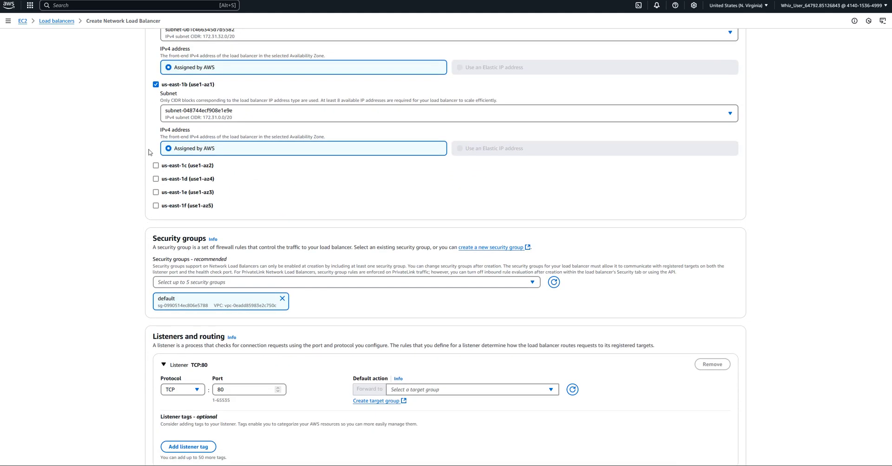
click(155, 165)
Remove the default security group from the load balancer and assign SG-01 instead
scroll(284, 242, down, 3)
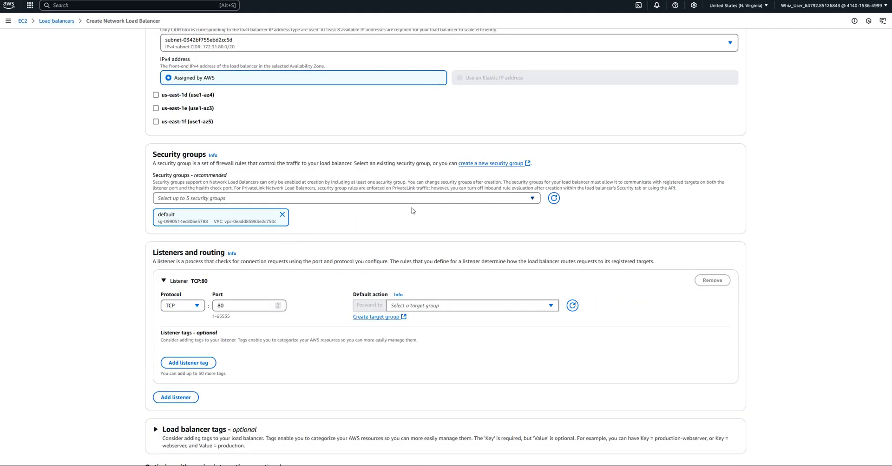
click(282, 213)
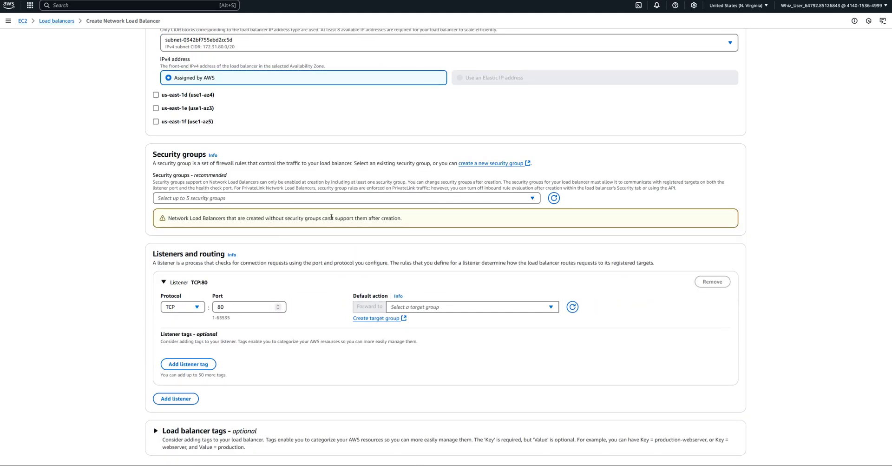
click(534, 199)
click(161, 226)
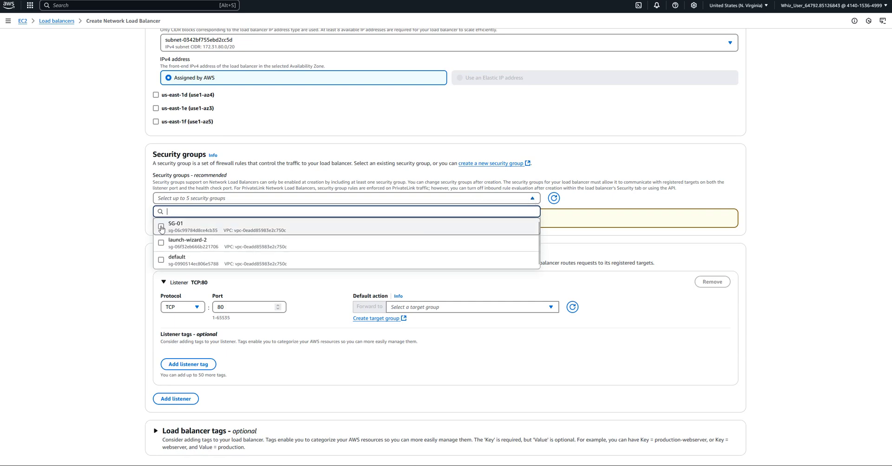
click(580, 219)
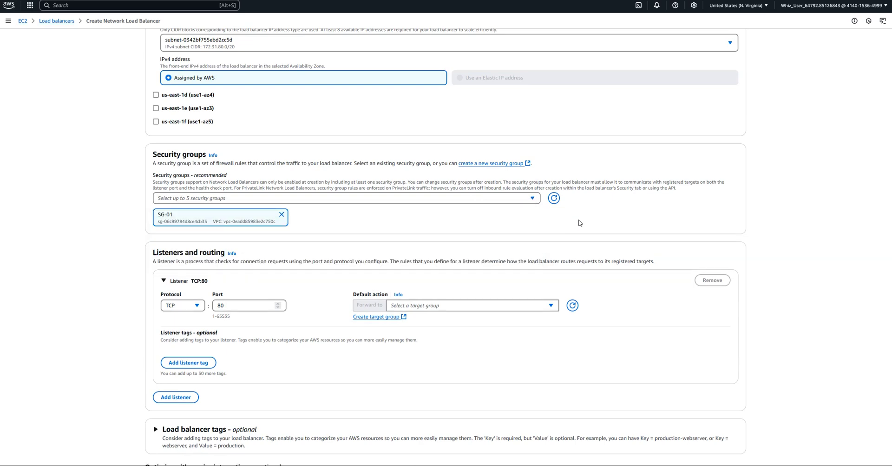
Refresh the TCP:80 listener's target group choices and check whether a target group is available for the default action
click(549, 304)
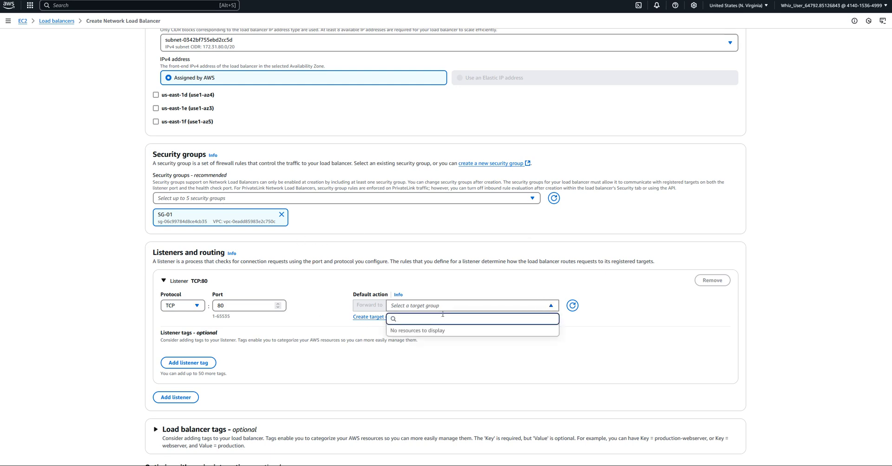
click(573, 304)
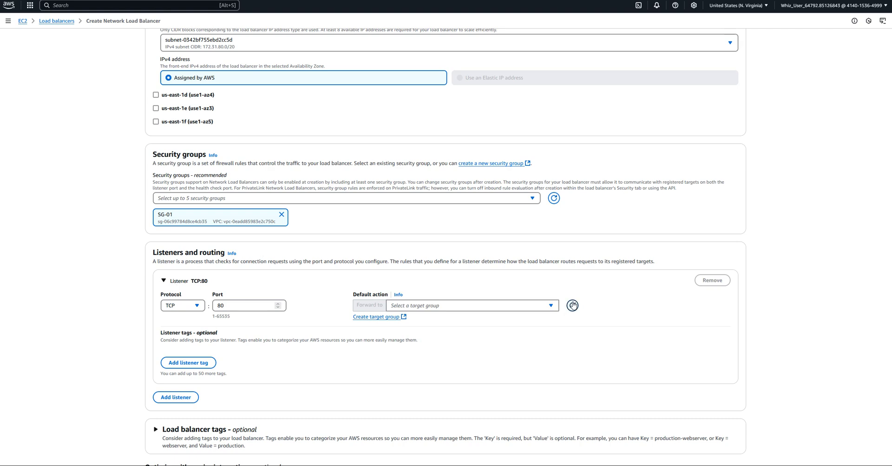
click(418, 306)
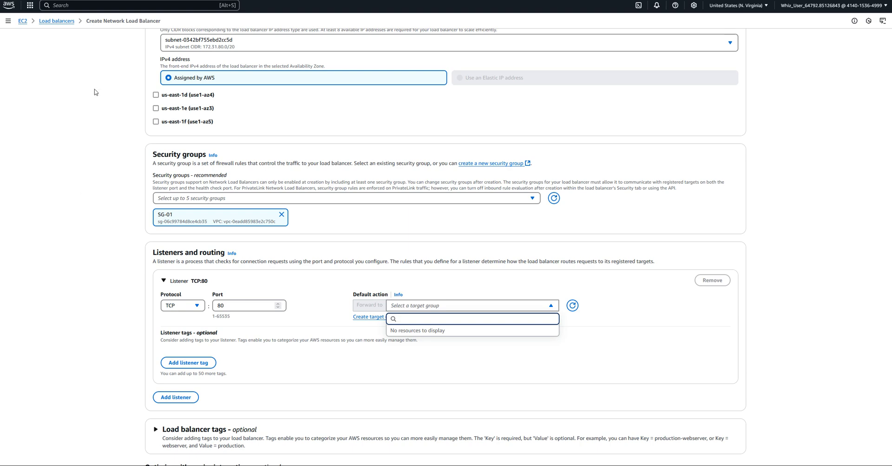
Reload the Network Load Balancer form, discarding the entered settings, and recheck the TCP:80 listener's target group choices
key(F5)
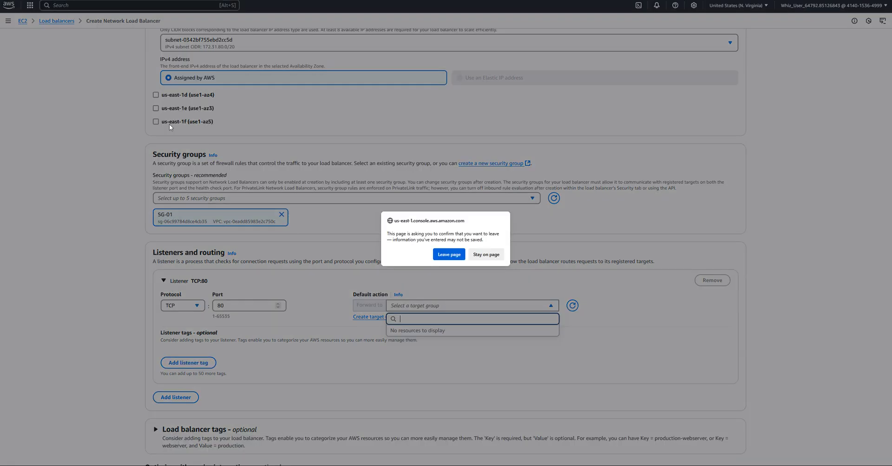
click(441, 255)
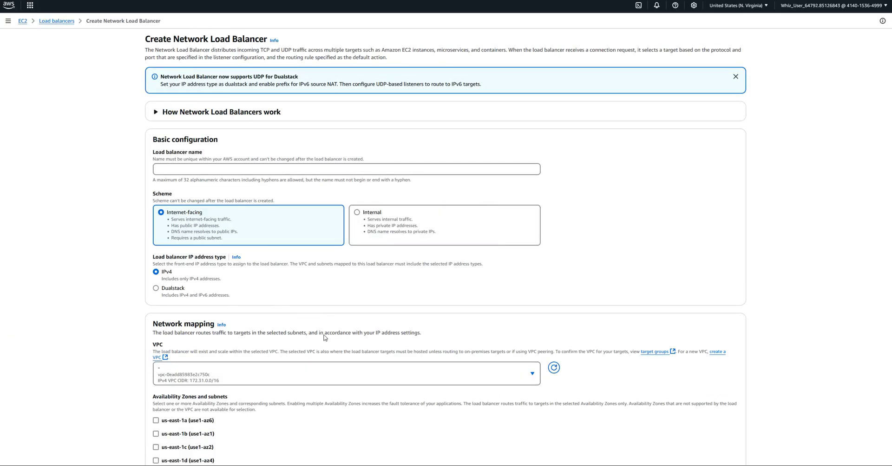
scroll(327, 306, down, 5)
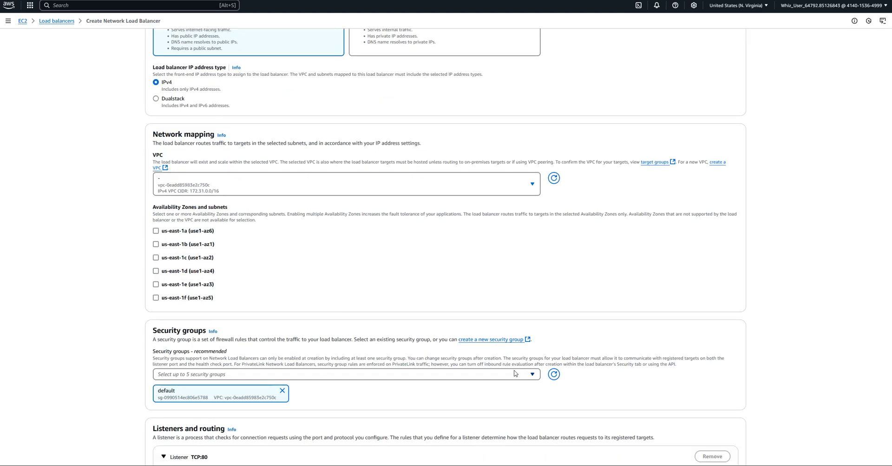
scroll(504, 393, down, 2)
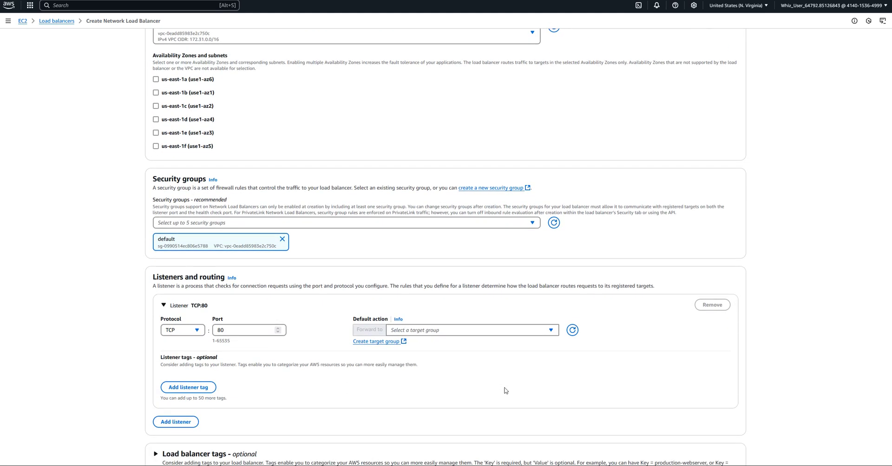
click(553, 332)
click(551, 331)
click(551, 332)
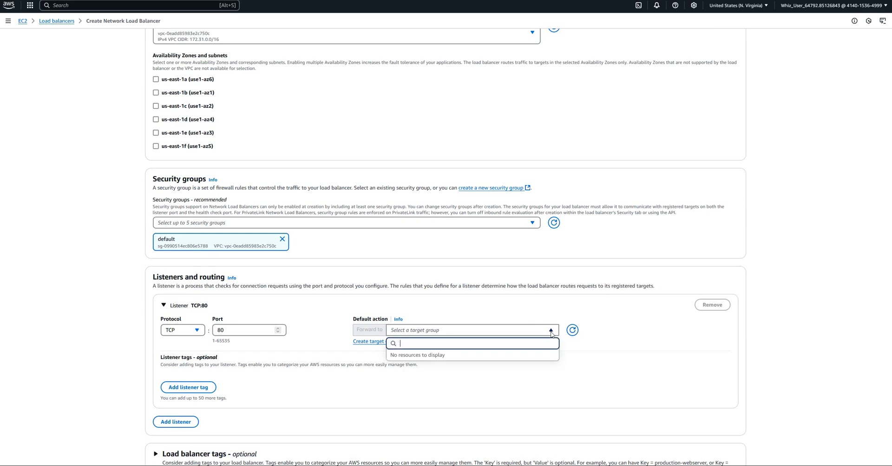
scroll(364, 273, up, 10)
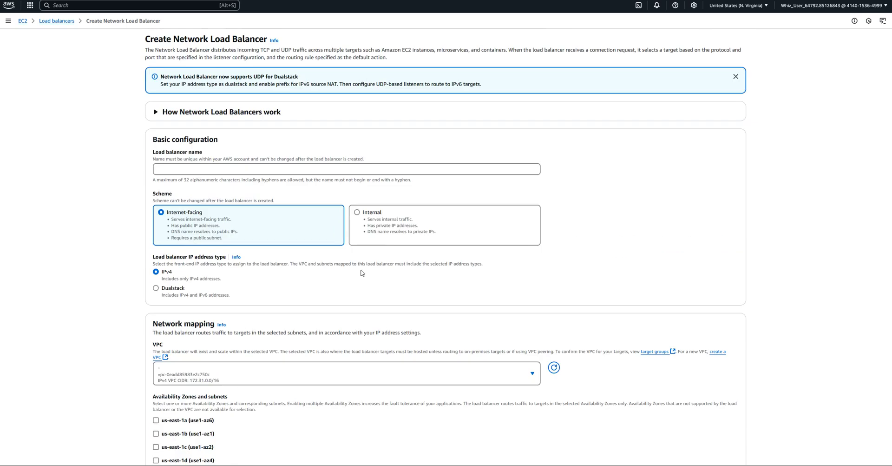
Go to the EC2 target groups and start associating TG-01 with a new load balancer
click(23, 22)
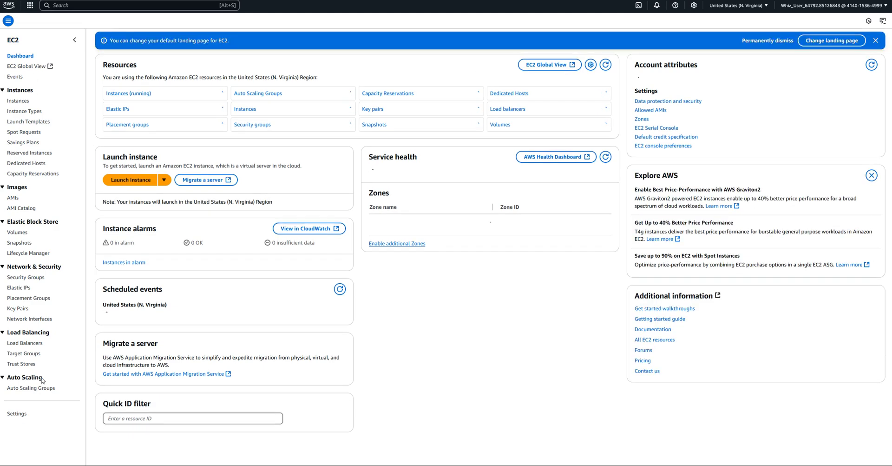
click(21, 354)
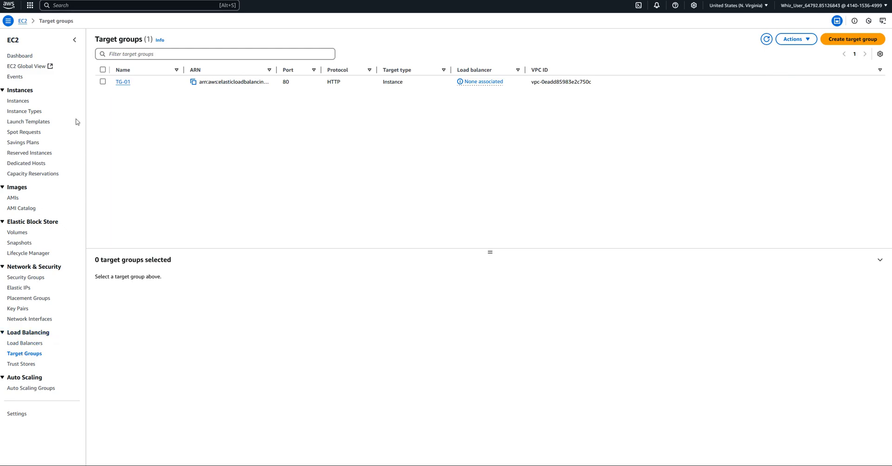
click(103, 82)
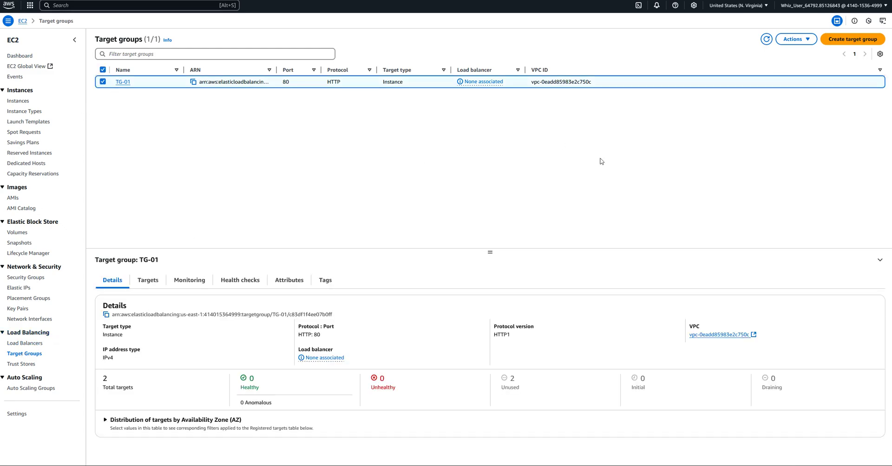
click(811, 41)
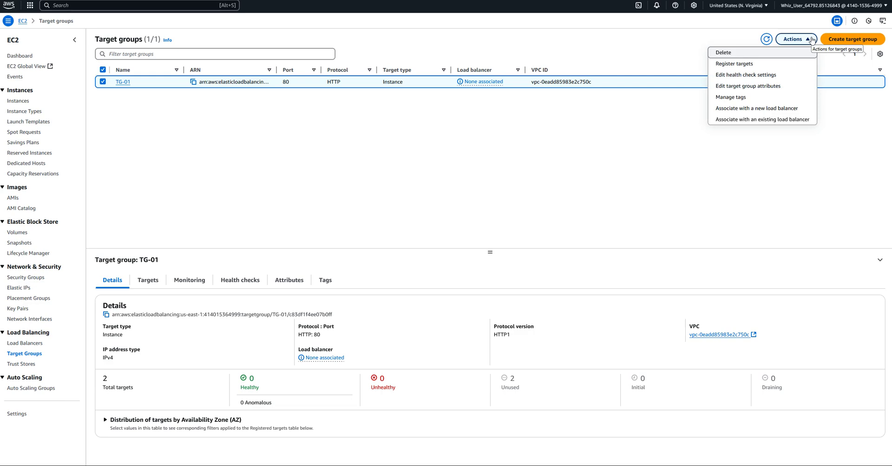
click(749, 108)
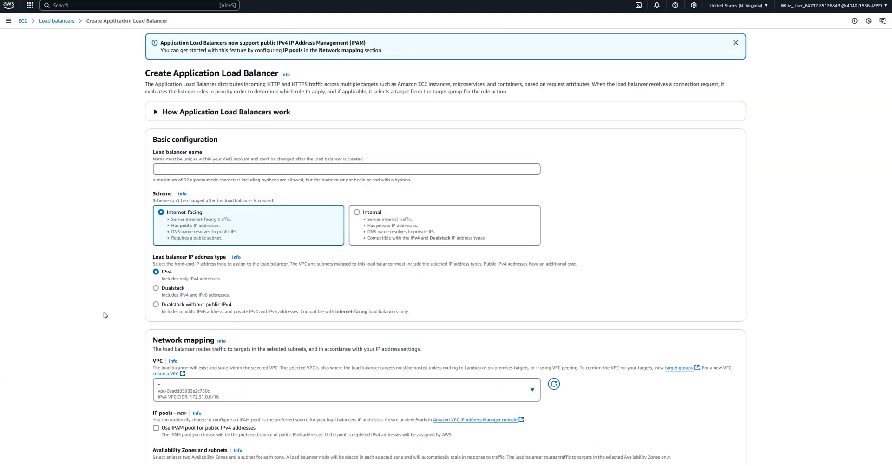
Name the Application Load Balancer LB-01 and map it to Availability Zones us-east-1a, us-east-1b and us-east-1c
click(171, 167)
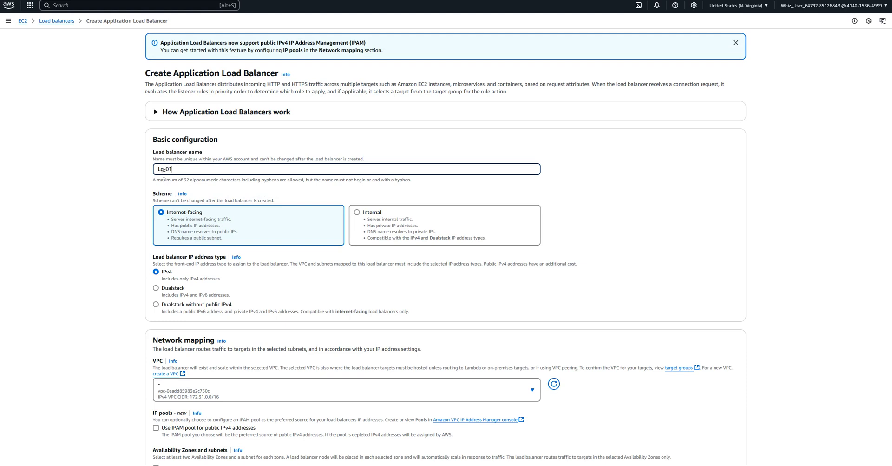
key(BackSpace)
scroll(212, 328, down, 3)
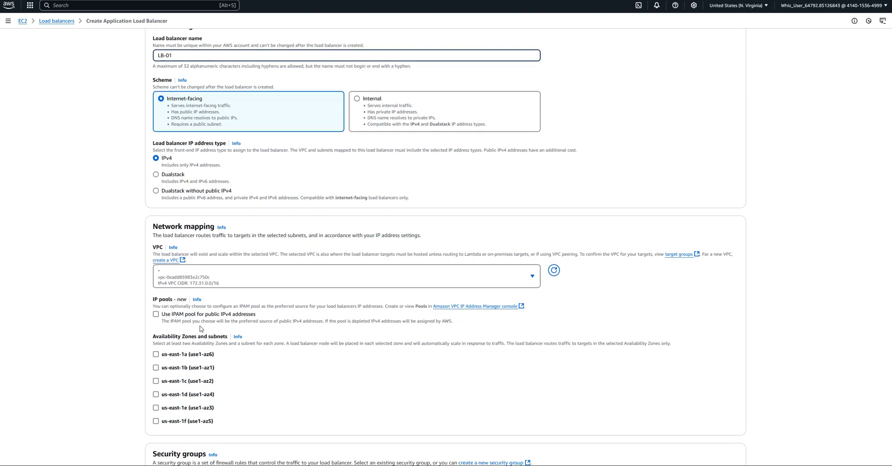
scroll(244, 338, down, 2)
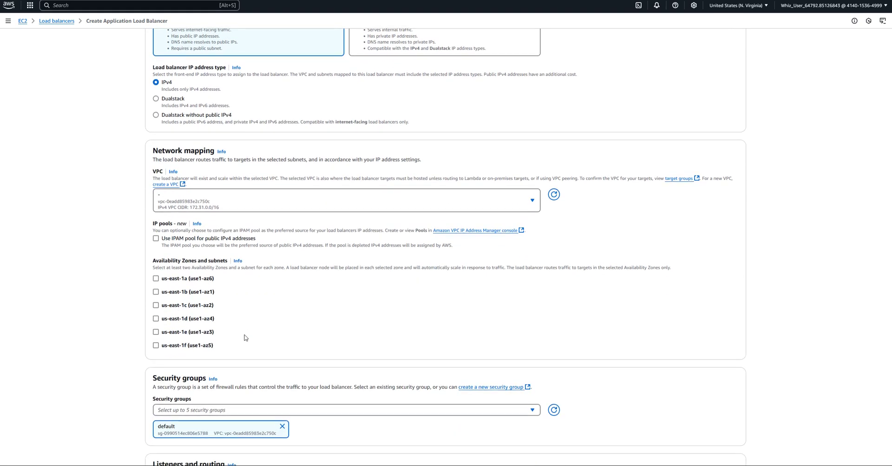
click(156, 278)
click(156, 326)
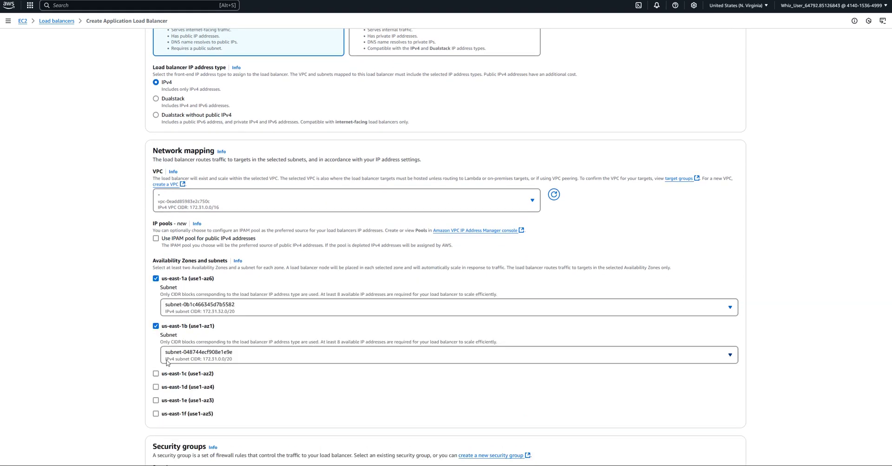
click(156, 373)
Replace the default security group of the Application Load Balancer with SG-01
scroll(318, 375, down, 1)
scroll(319, 376, down, 4)
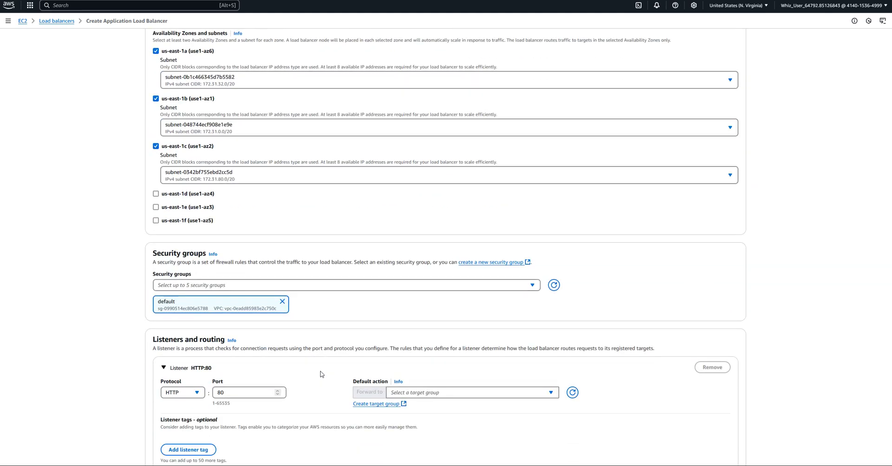
scroll(320, 374, down, 2)
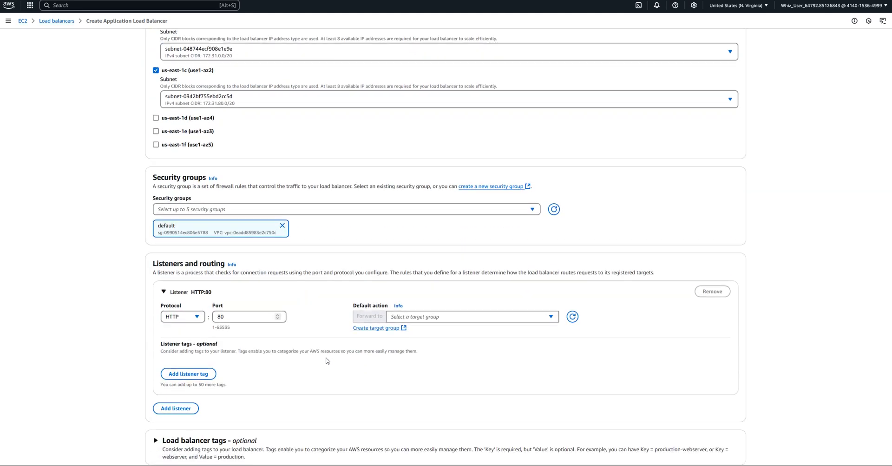
click(282, 225)
click(530, 210)
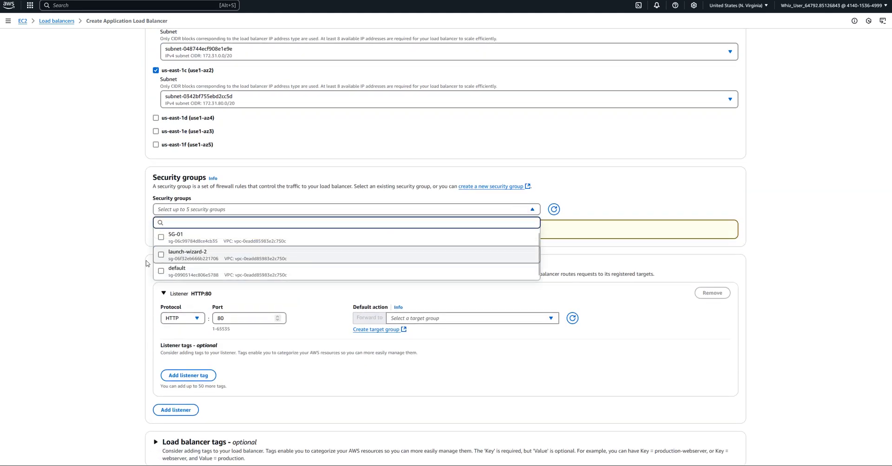
click(162, 238)
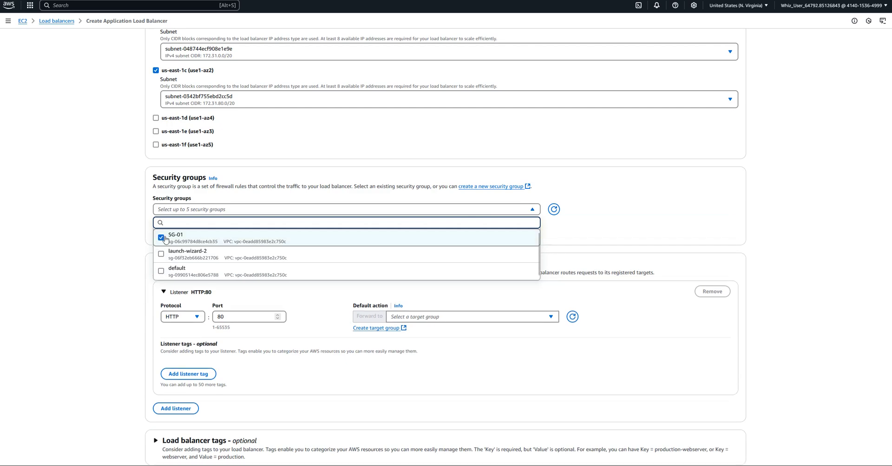
click(552, 298)
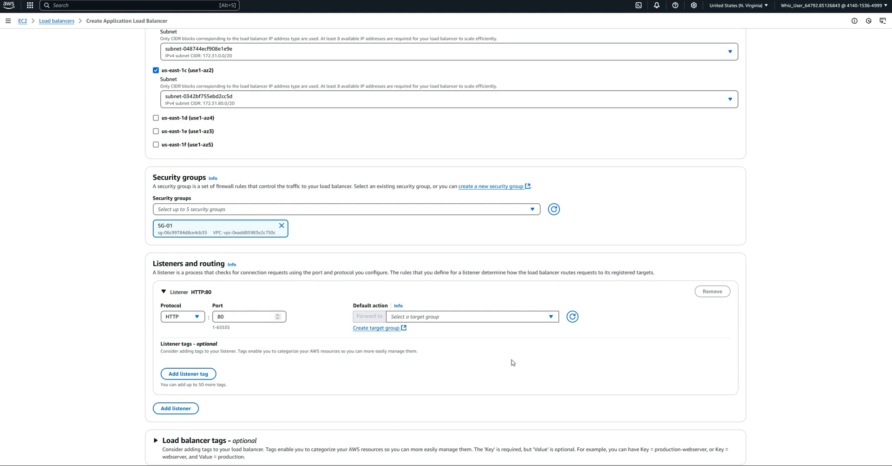
Forward the HTTP:80 listener to target group TG-01 and create the load balancer
click(552, 317)
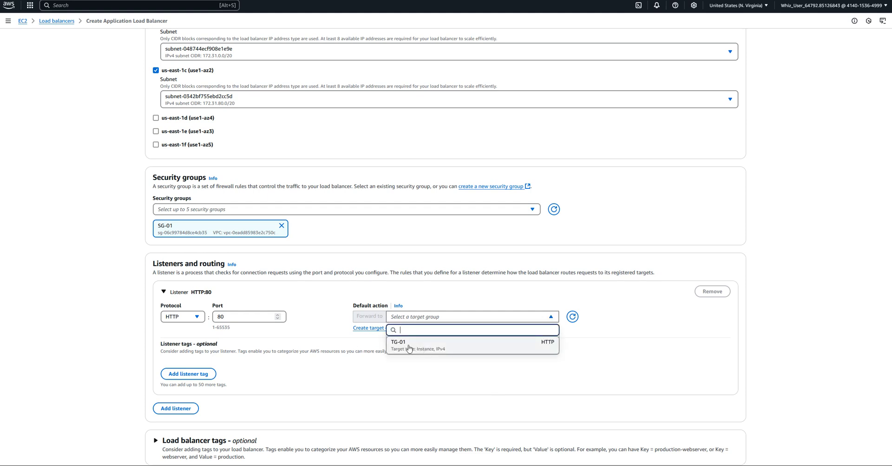
click(474, 343)
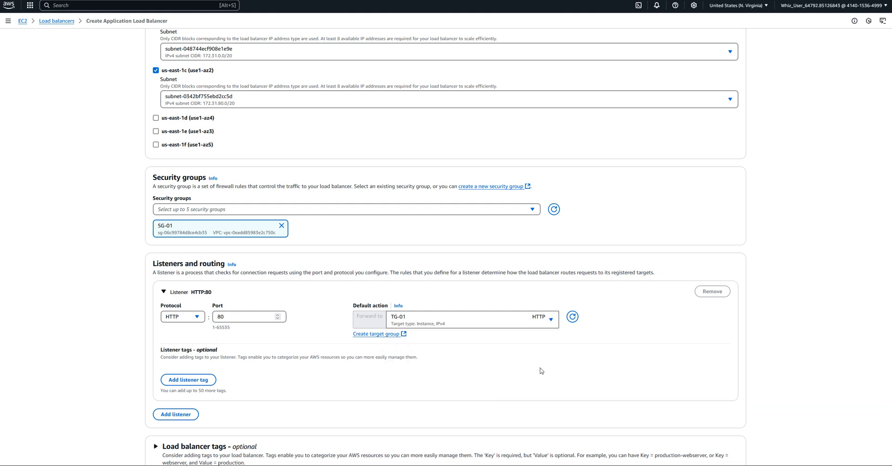
scroll(518, 366, down, 4)
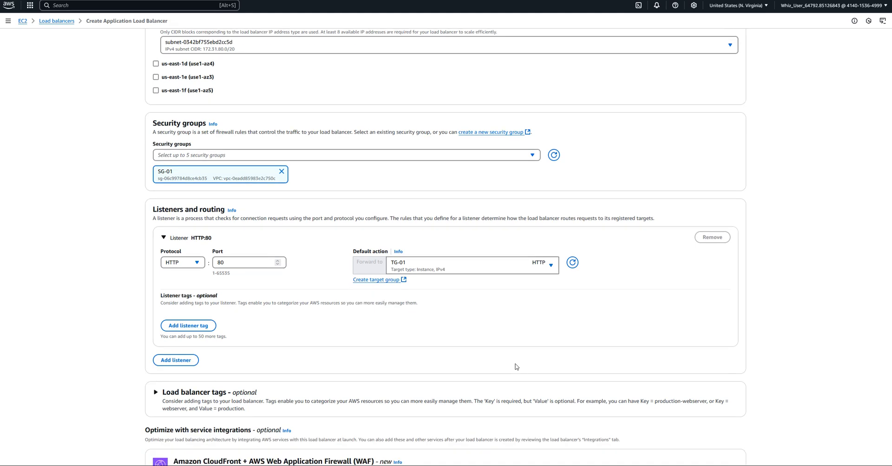
scroll(515, 366, down, 2)
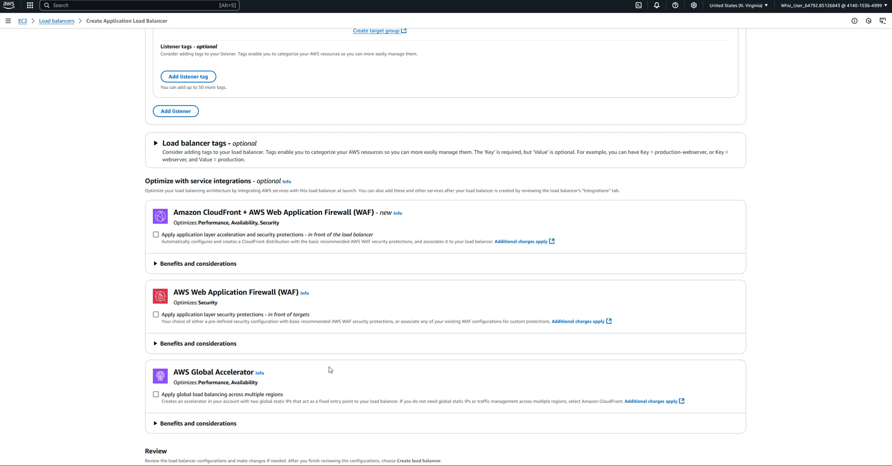
scroll(330, 369, down, 3)
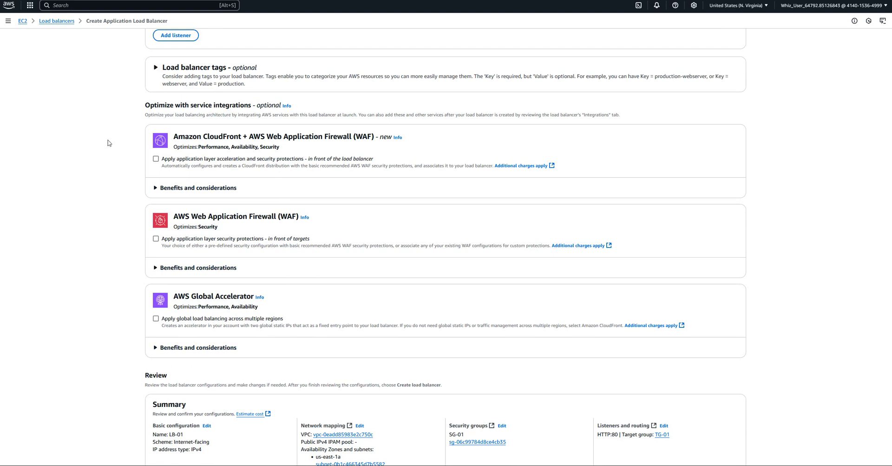
scroll(248, 332, down, 4)
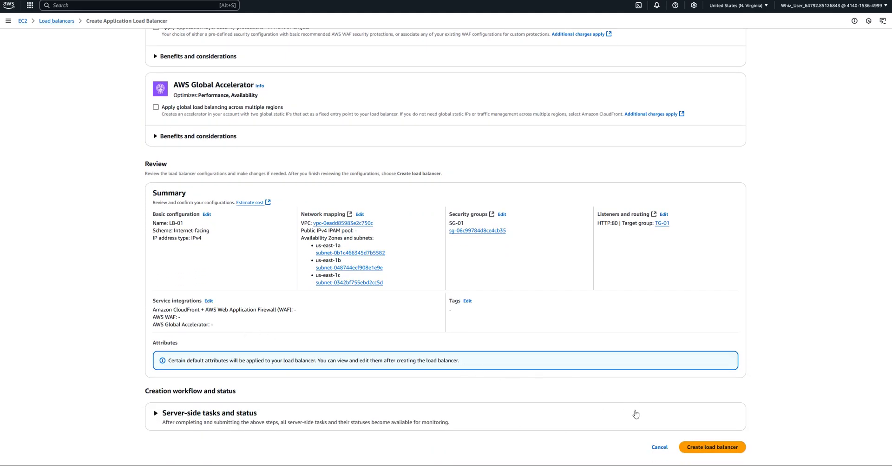
click(710, 446)
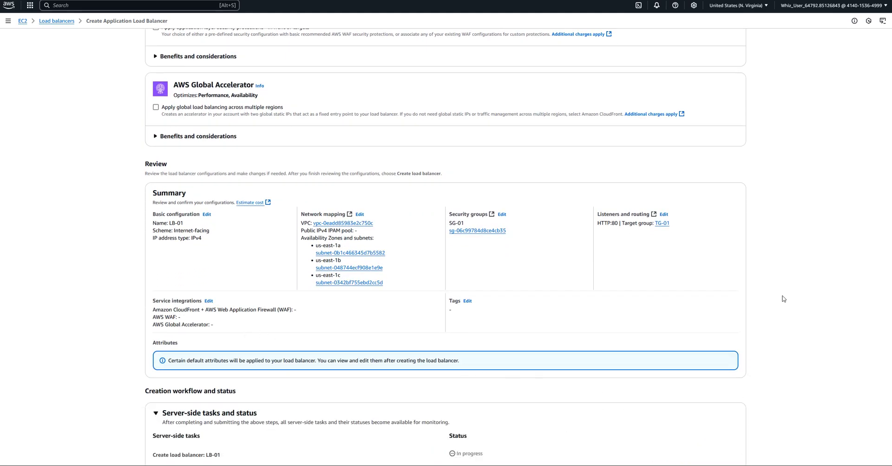
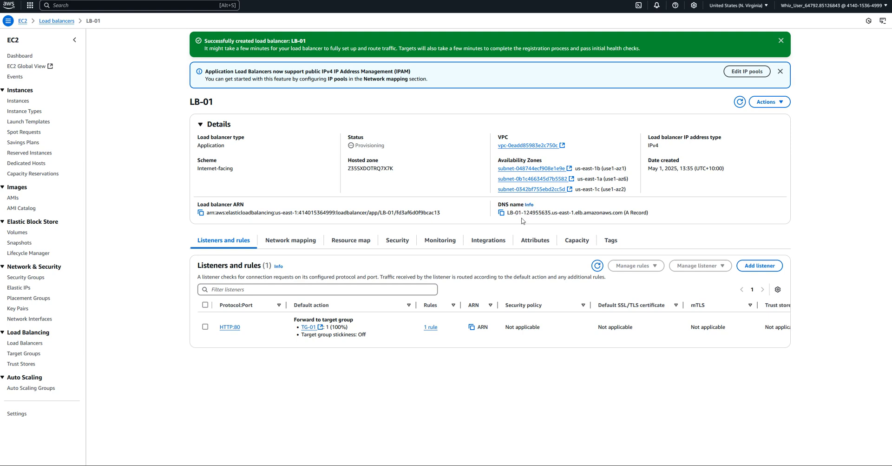
Copy LB-01's DNS name and open it in a new browser tab to test the load balancer
click(501, 212)
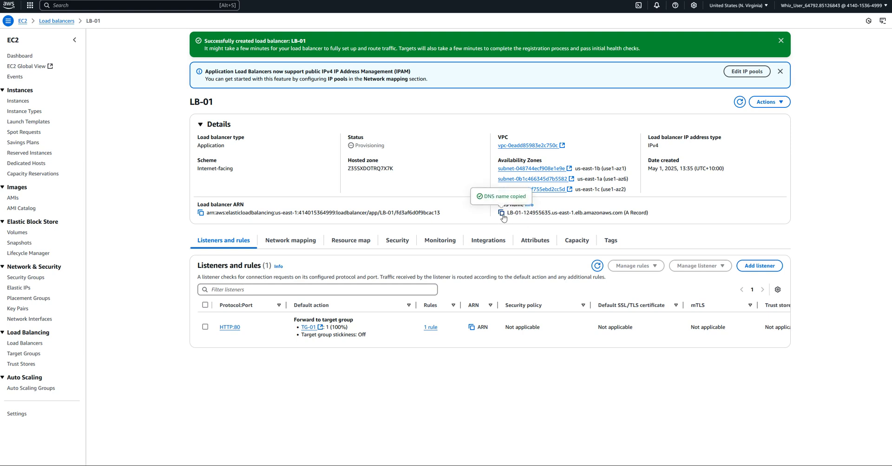
key(ctrl+t)
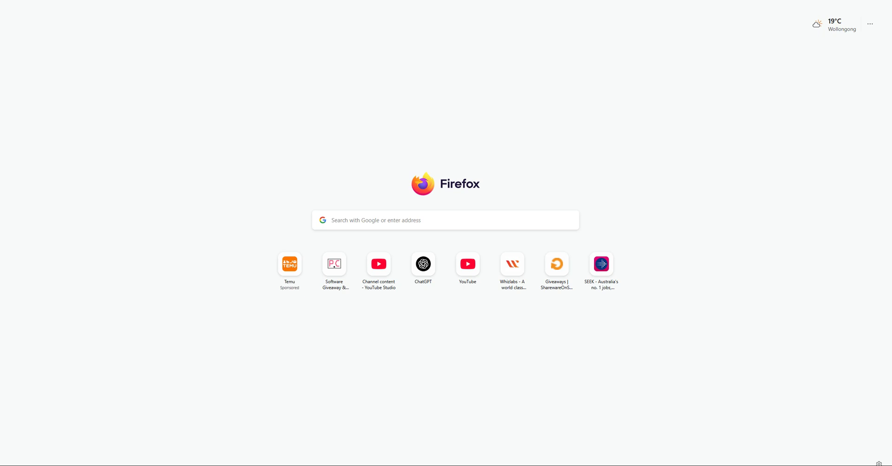
right_click(116, 1)
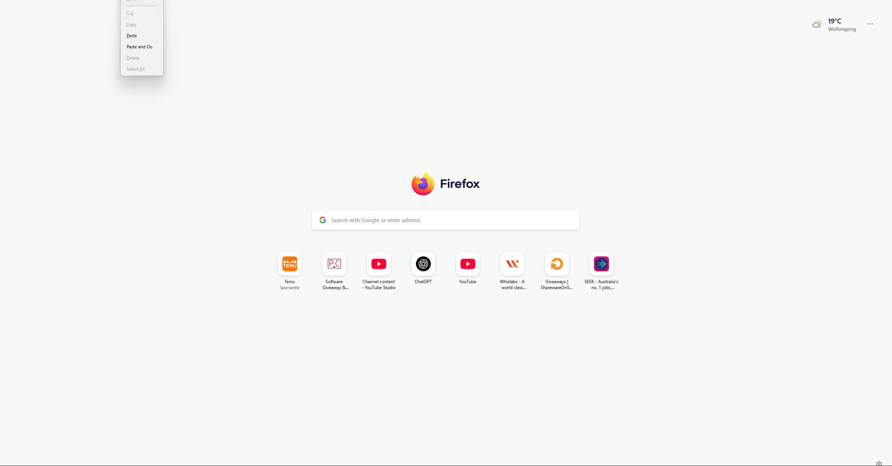
click(140, 46)
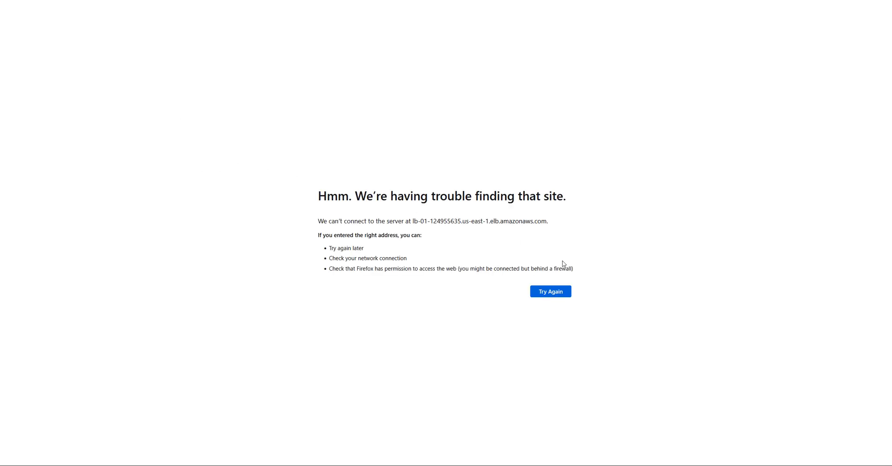
Retry LB-01's DNS address in the browser, comparing it with the already working web server page
click(540, 293)
click(0, 66)
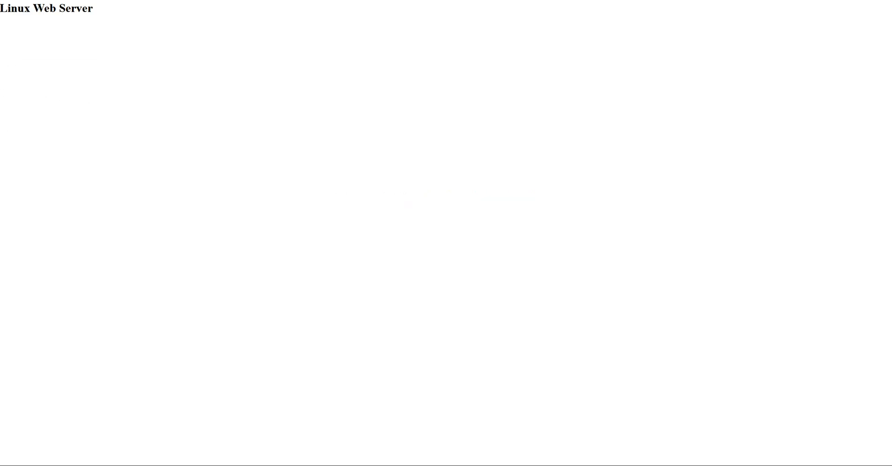
click(1, 55)
click(1, 54)
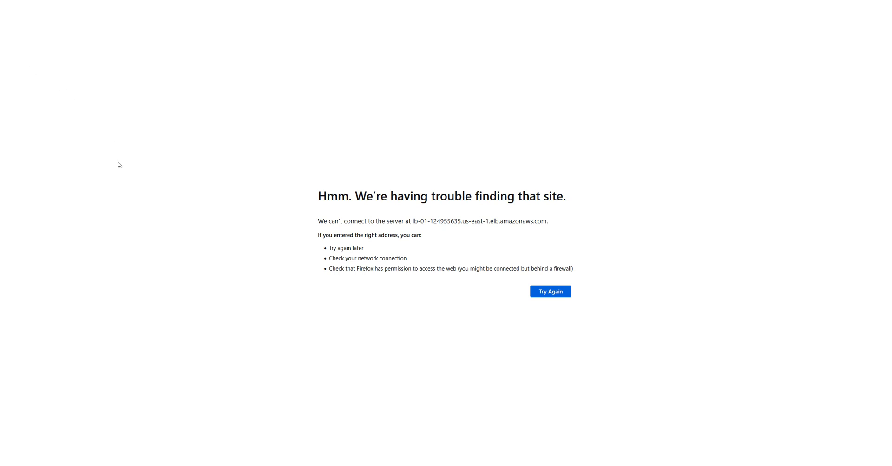
click(2, 39)
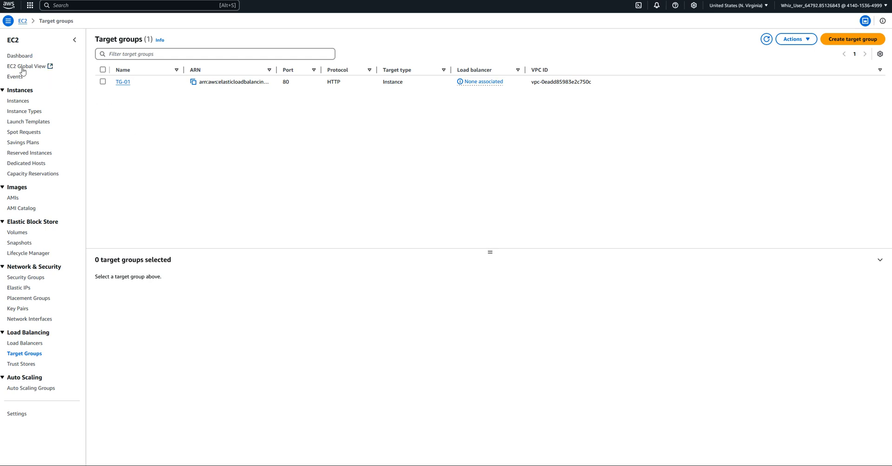
key(ctrl+Tab)
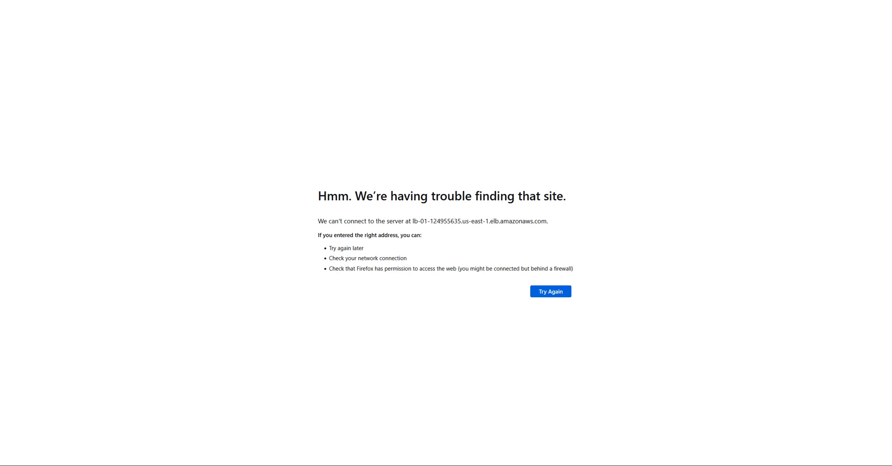
key(ctrl+l)
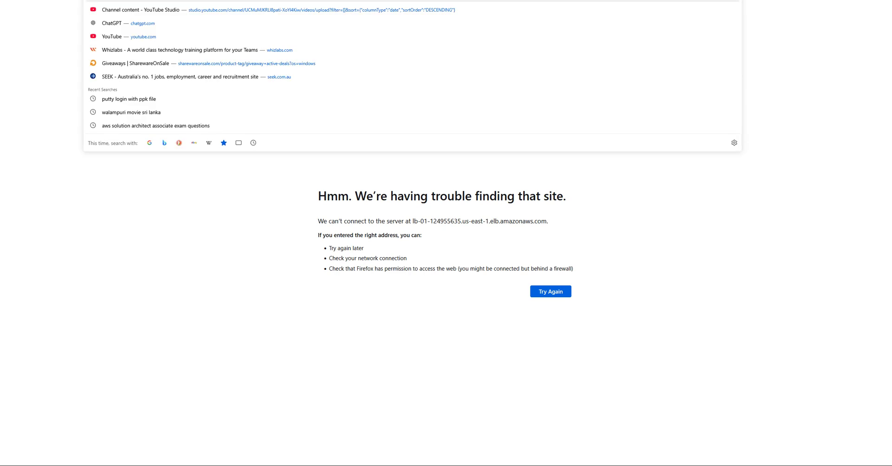
key(Return)
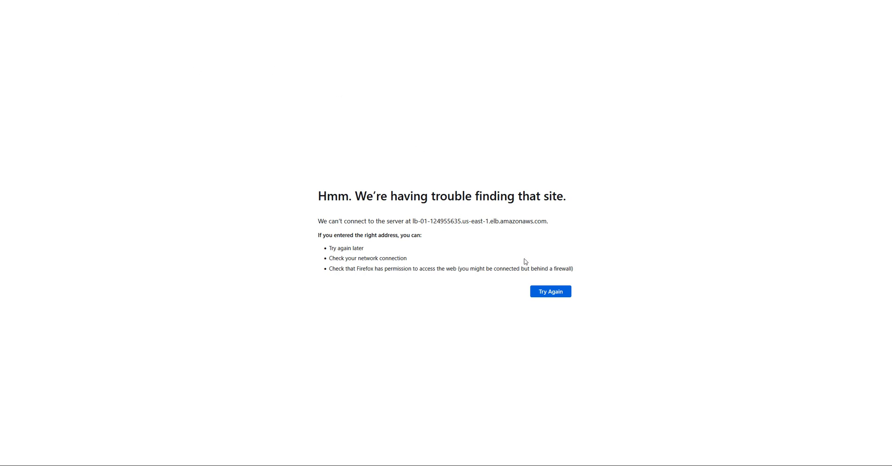
click(541, 291)
Copy LB-01's DNS name from the load balancer list and load it in the test browser tab
click(27, 0)
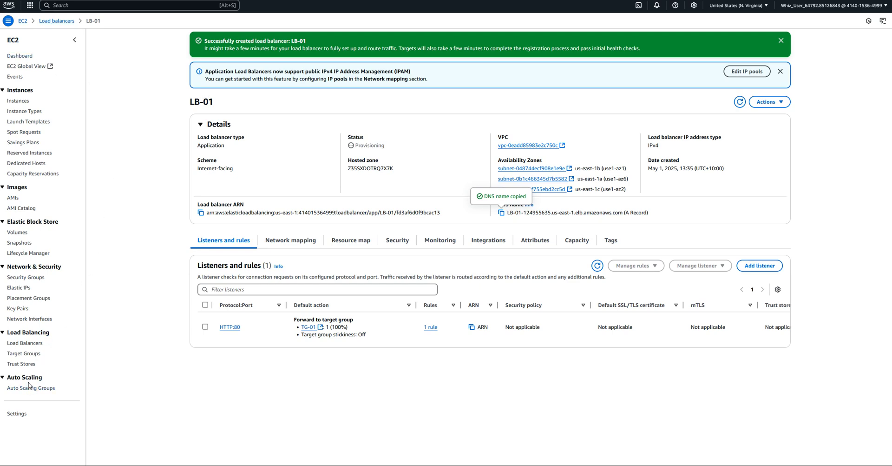
click(15, 343)
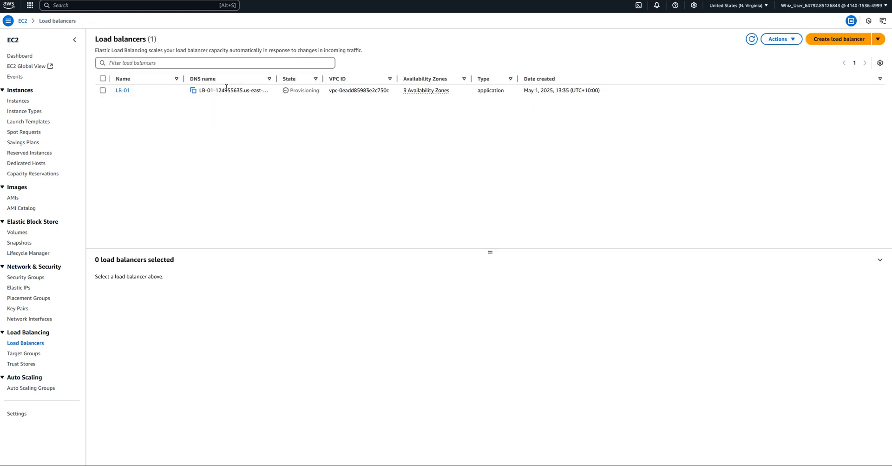
drag(277, 79, 355, 93)
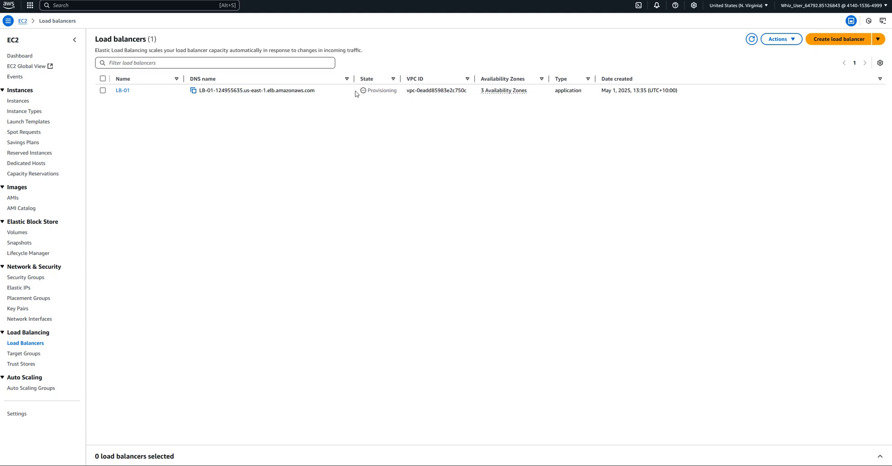
click(194, 90)
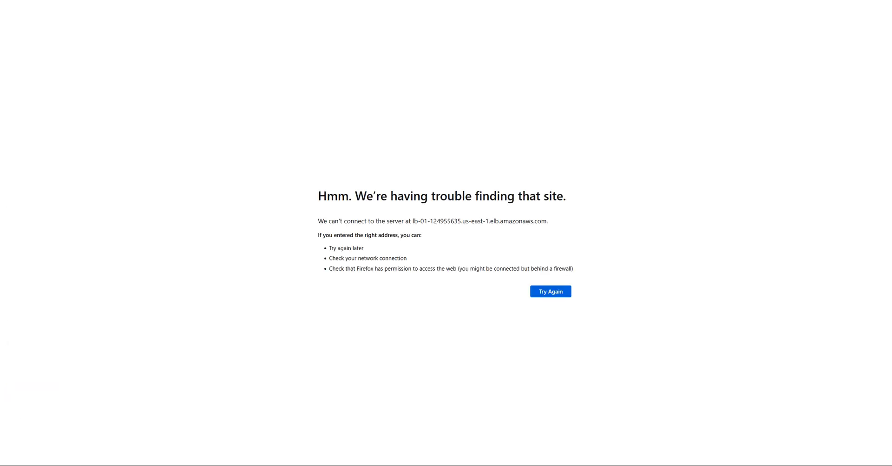
right_click(133, 5)
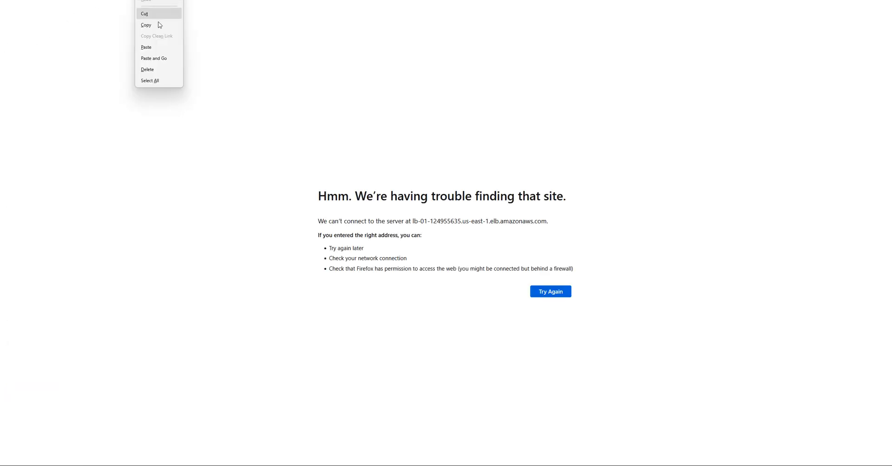
click(158, 46)
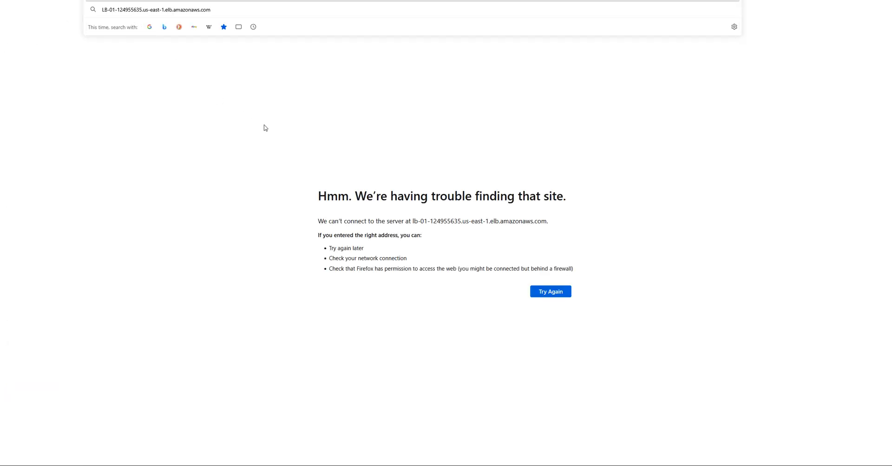
key(Return)
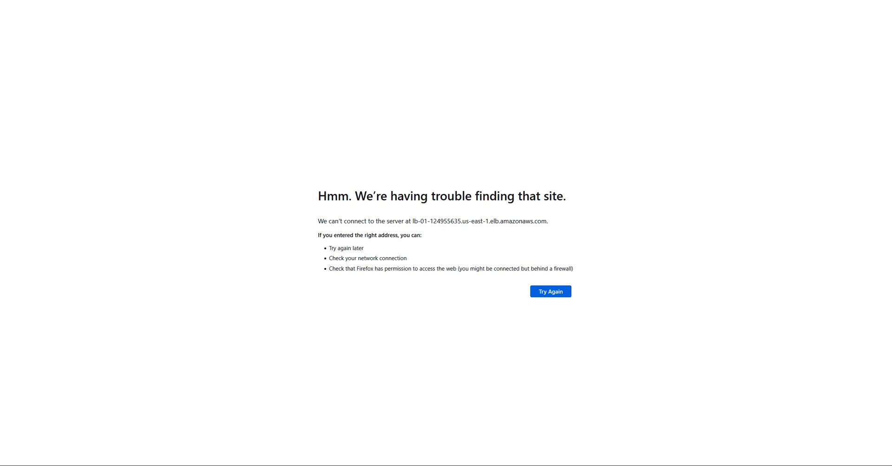
Check the target groups list and reload the load balancer's test page
key(ctrl+shift+Tab)
key(ctrl+shift+Tab)
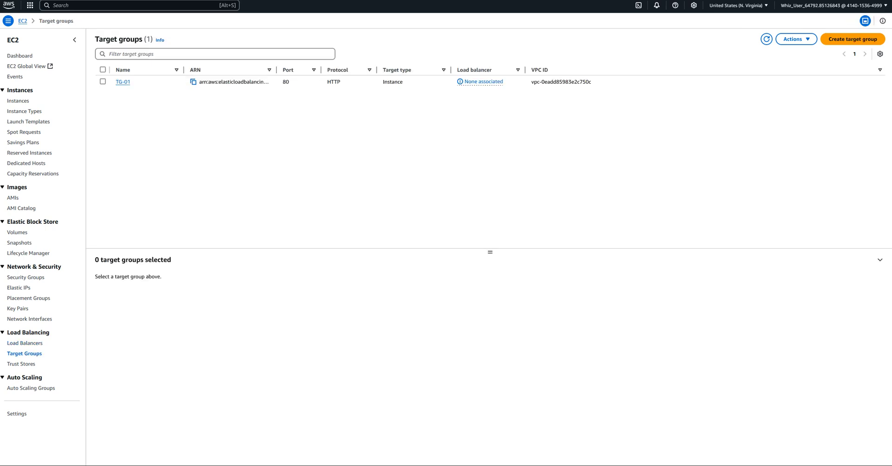
key(ctrl+Tab)
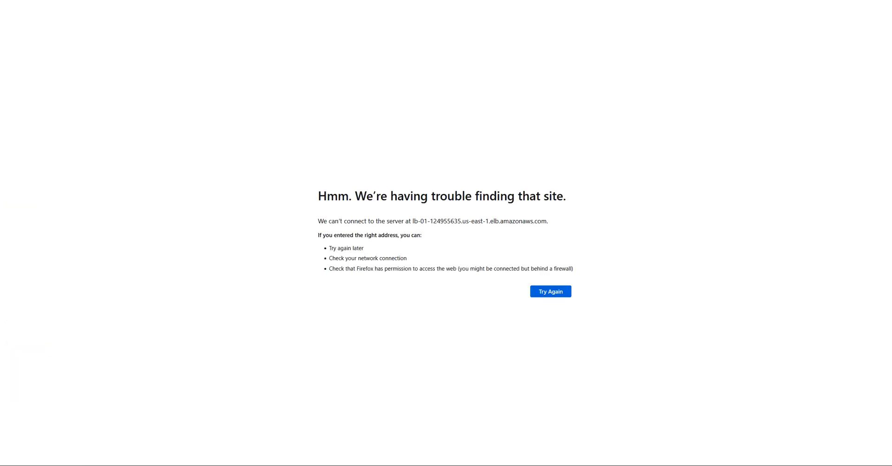
key(F5)
key(F5)
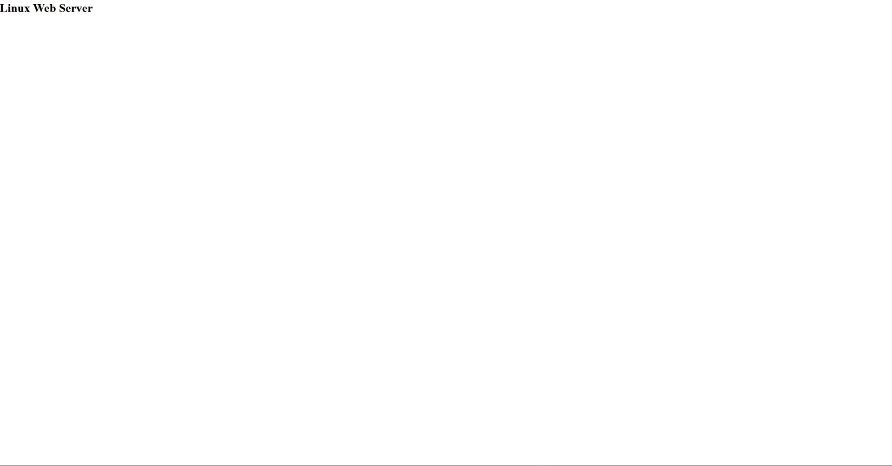
Copy the public IPv4 address of the us-east-1a instance and enter it as the host name in PuTTY
click(60, 0)
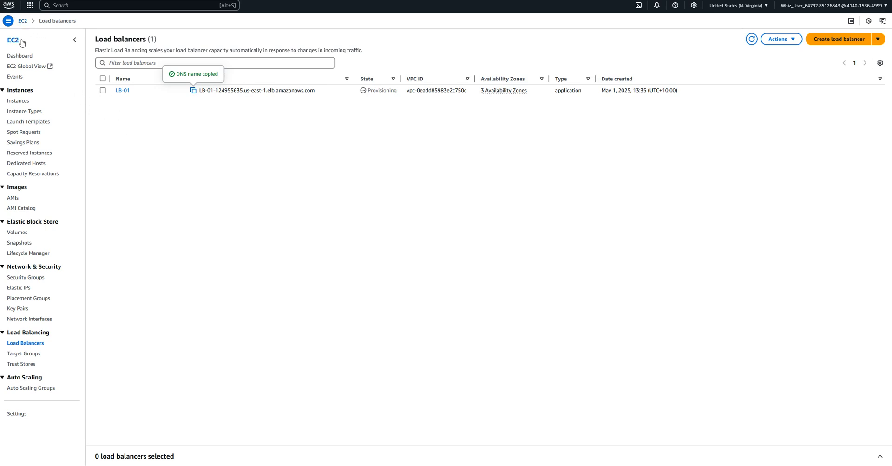
click(18, 101)
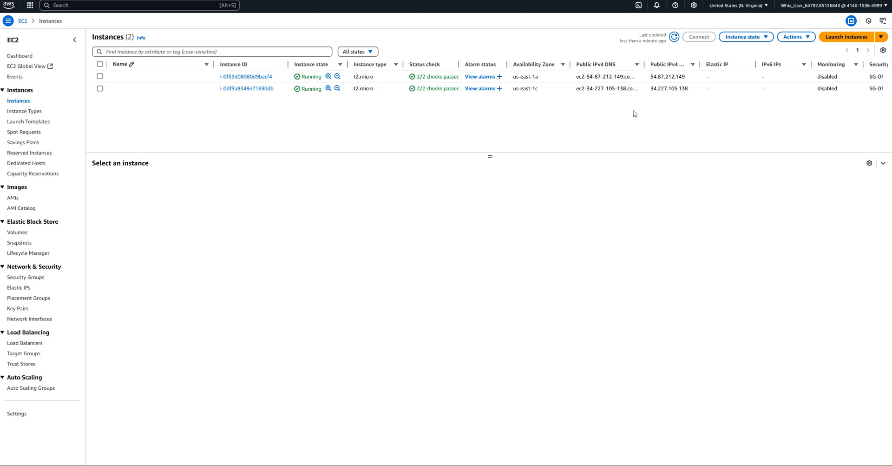
click(99, 76)
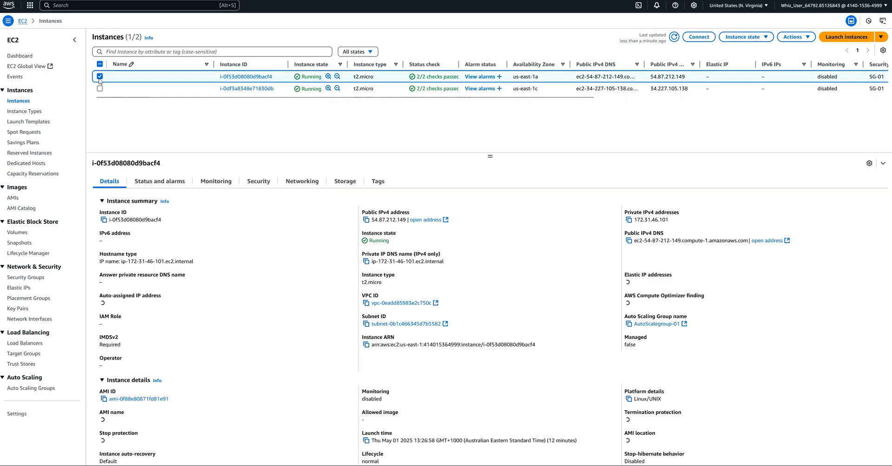
click(366, 220)
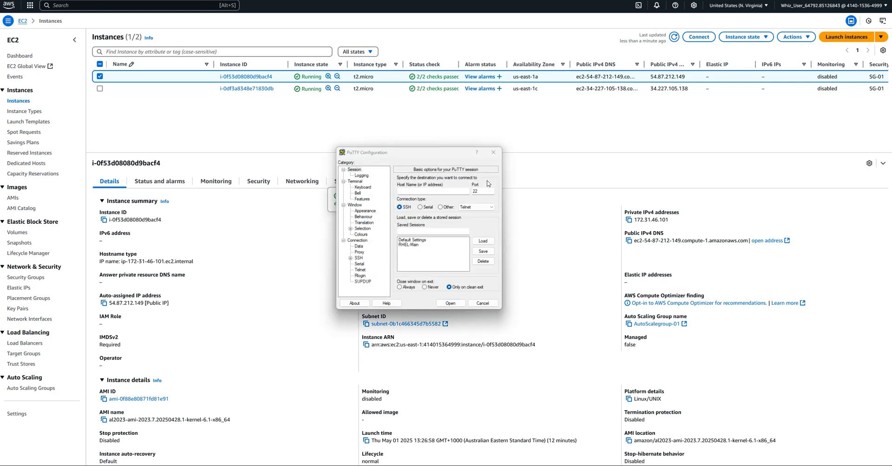
right_click(416, 192)
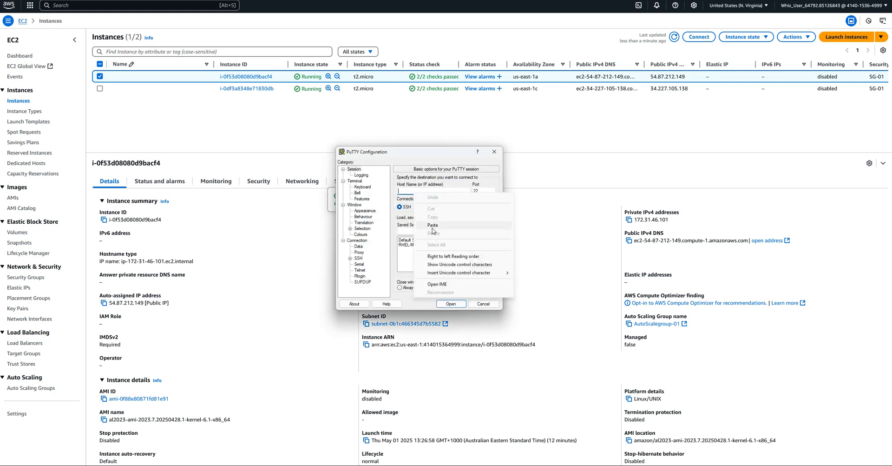
click(419, 225)
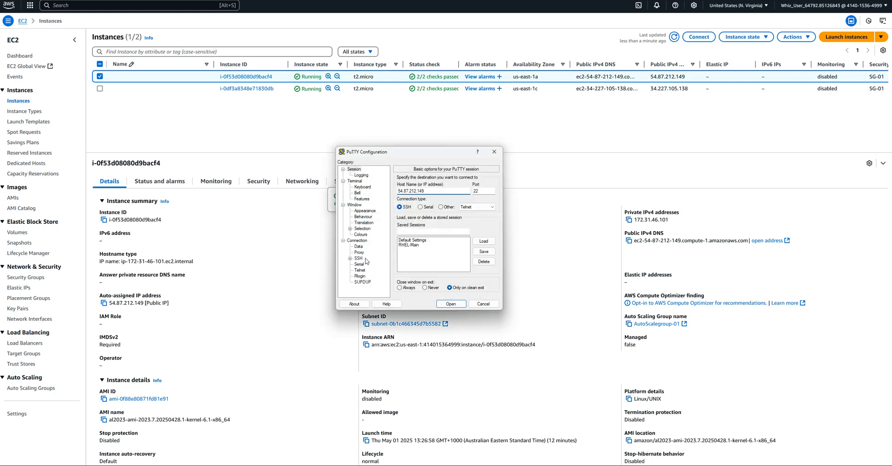
Set Key-Pair-01.ppk from the Downloads folder as the private key file for the session's SSH authentication
click(350, 258)
click(358, 264)
click(377, 271)
click(483, 192)
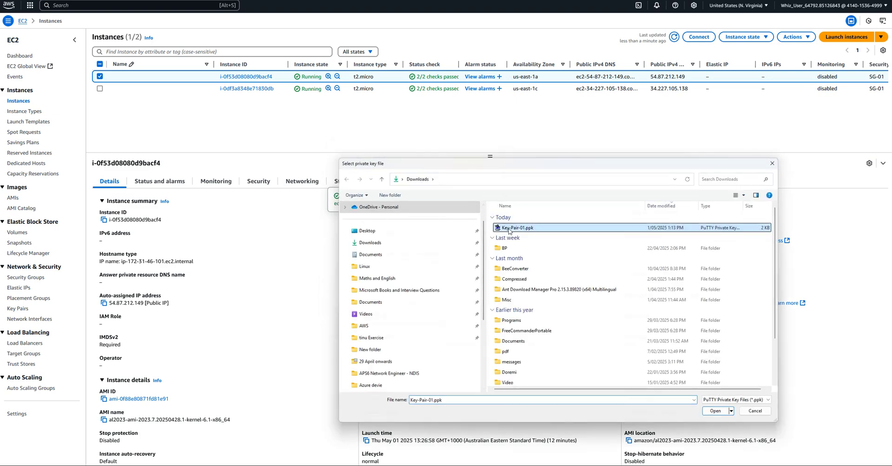
double_click(516, 228)
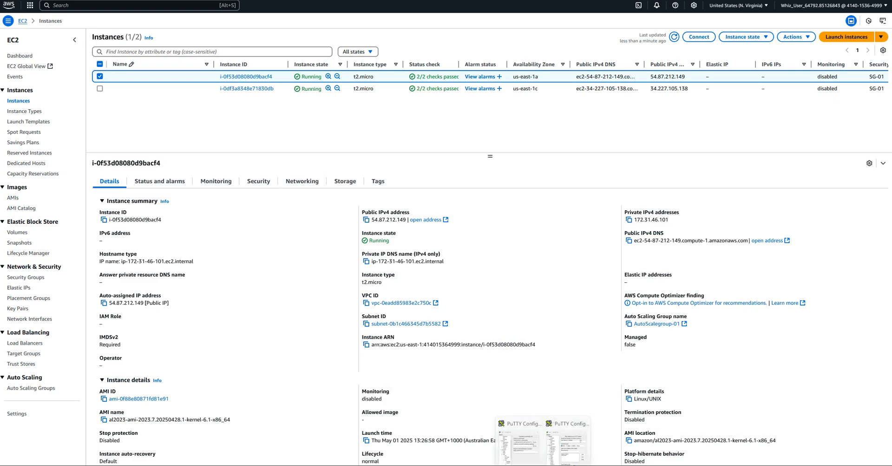
Configure the second PuTTY window with host 54.87.212.149 and Key-Pair-01.ppk as its private key file
click(556, 463)
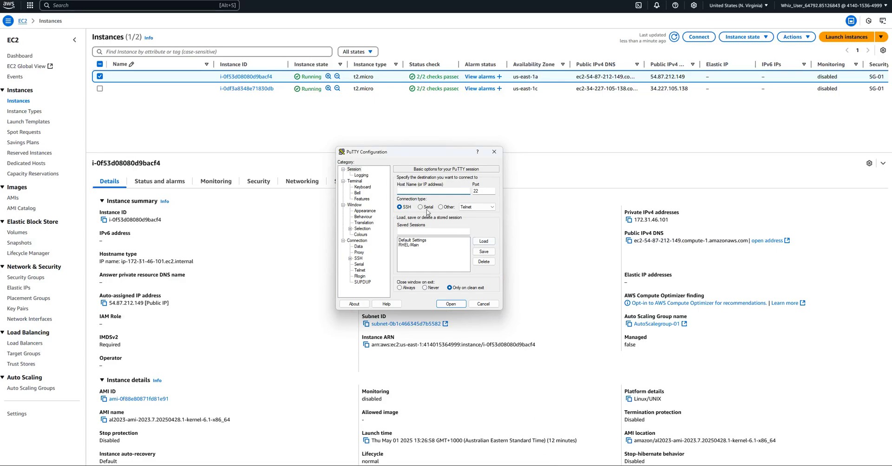
right_click(412, 190)
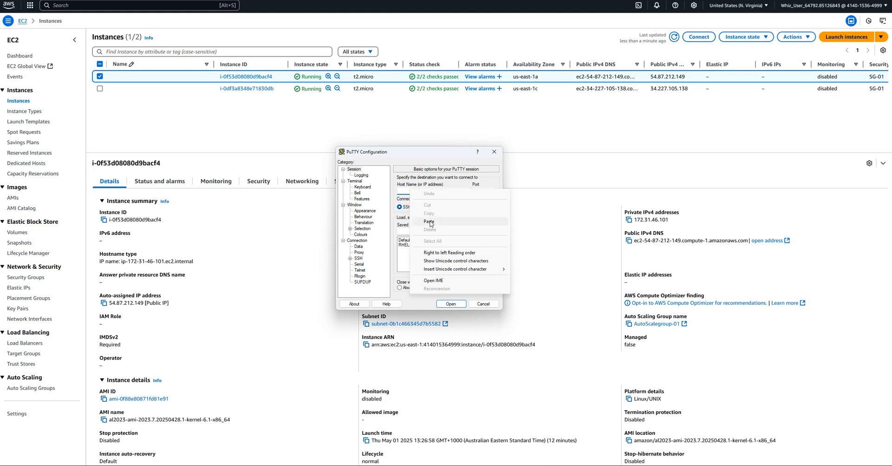
click(429, 221)
click(350, 258)
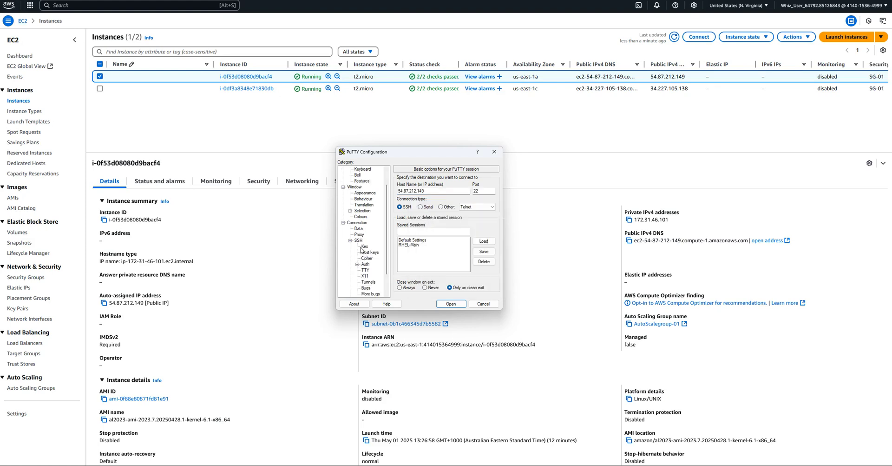
click(365, 264)
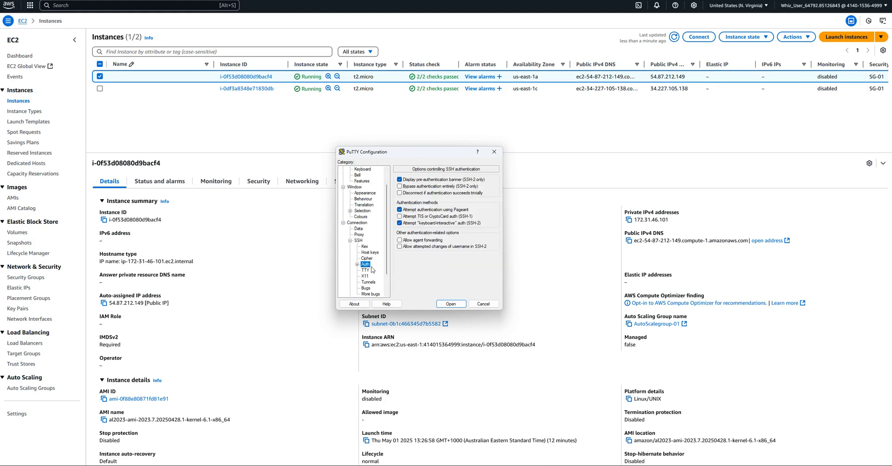
click(357, 264)
click(373, 270)
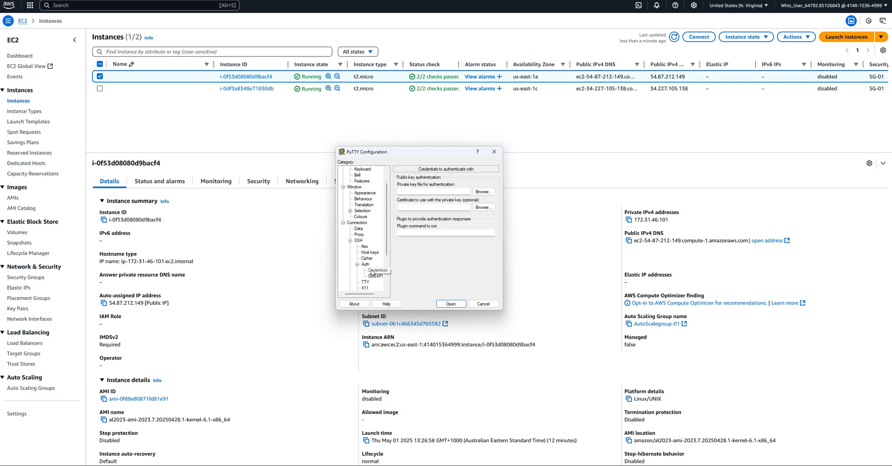
click(484, 191)
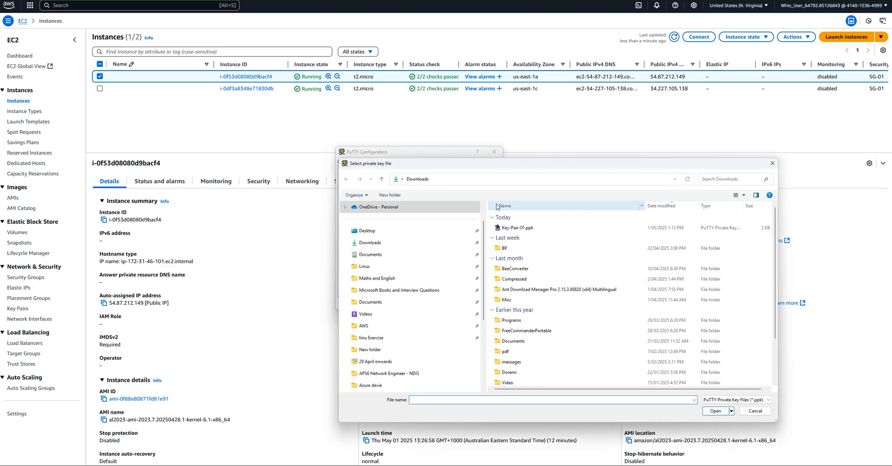
click(517, 227)
click(715, 411)
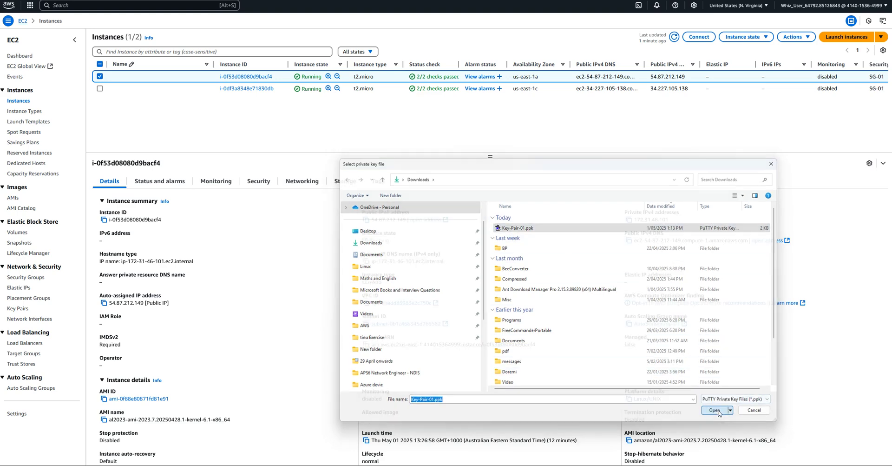
Open the configured SSH session to 54.87.212.149 and accept the server's host key
mouse_move(543, 465)
click(520, 460)
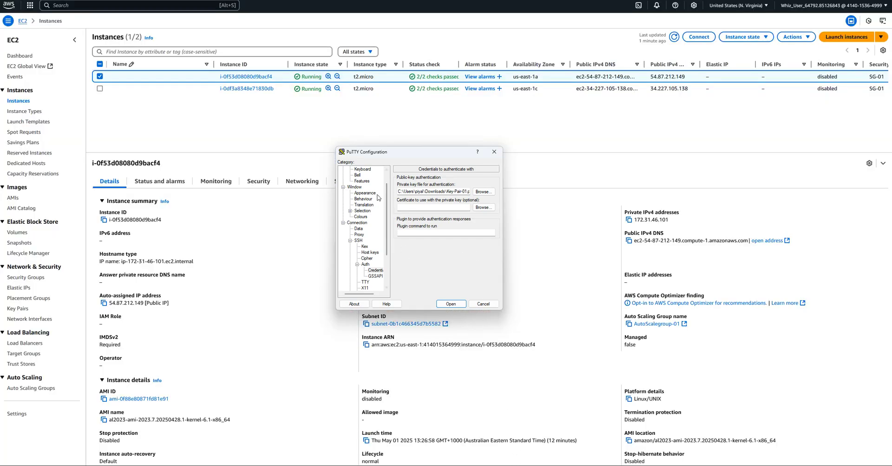
drag(387, 199, 389, 179)
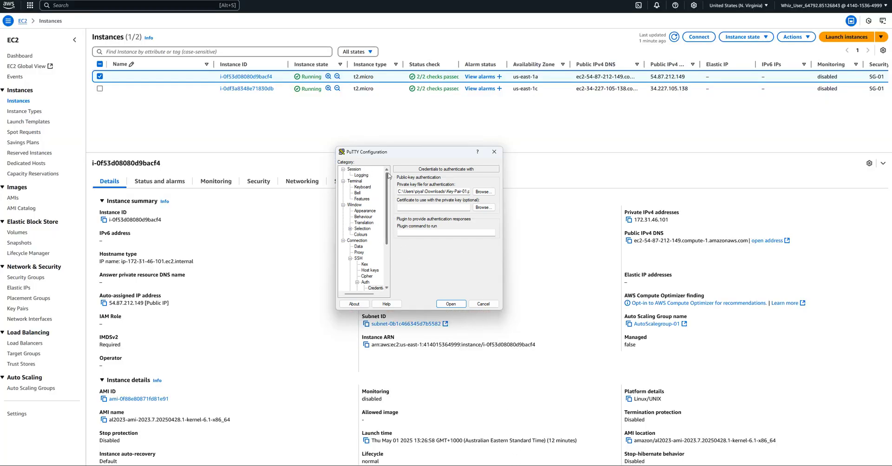
click(353, 170)
click(449, 304)
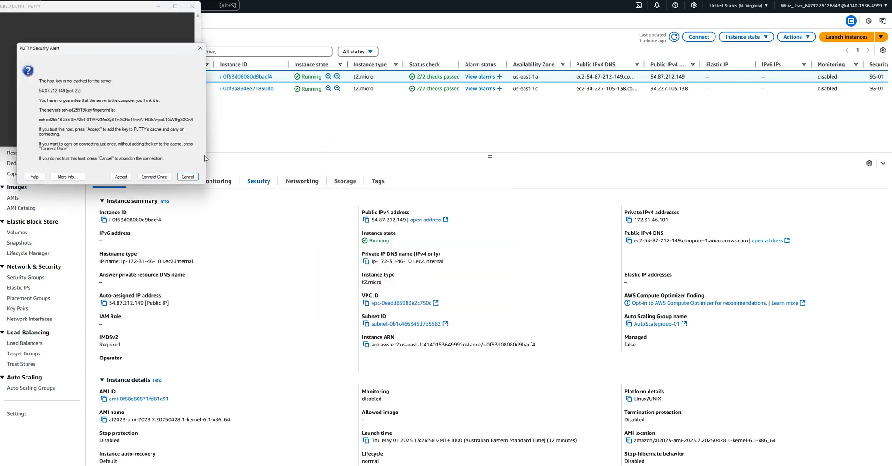
click(120, 177)
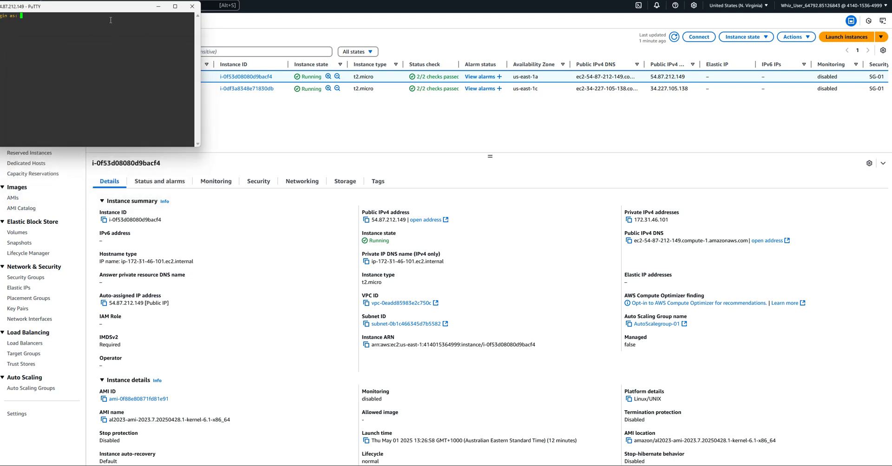
Log in to the SSH session at 54.87.212.149 as ec2-user
drag(109, 10, 370, 100)
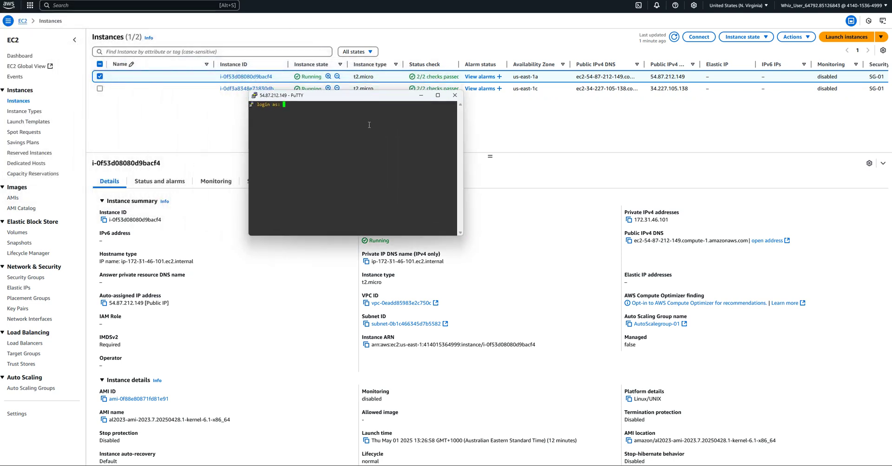
text(ec2-user)
key(Return)
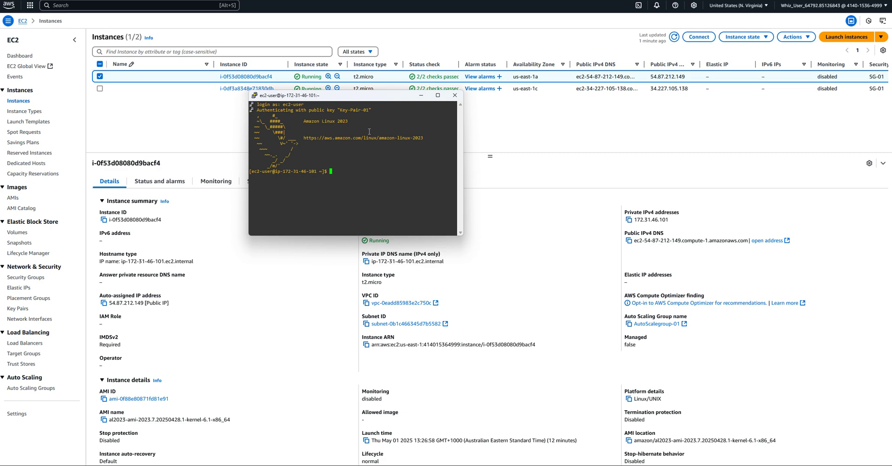
Start a root shell with sudo -s and open /var/www/html/index.html in vi
drag(381, 95, 439, 94)
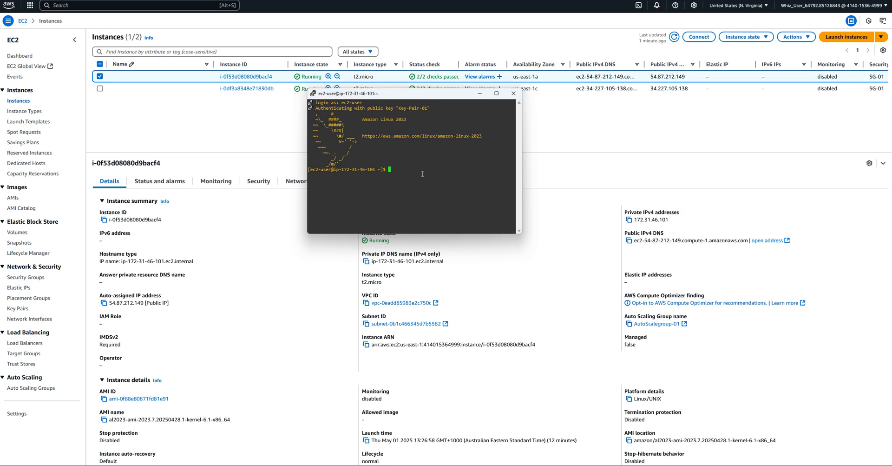
text(sudo -s)
key(Return)
key(Return)
key(Return)
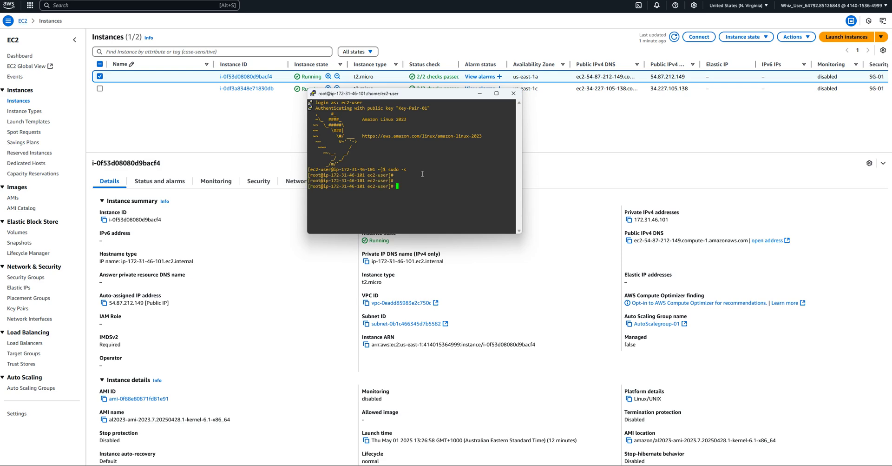
text(vi /var/www/html/in)
key(Tab)
key(Return)
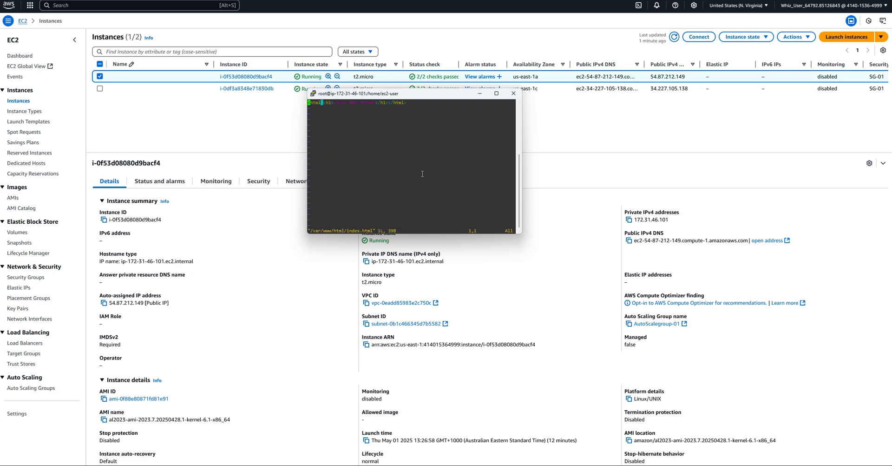
Append "-01" to the "Linux Web Server" heading in index.html, then save the file and quit vi
key(i)
key(Right)
key(Right)
key(Right)
key(Right)
key(Right)
key(Right)
key(Right)
key(Right)
key(Right)
key(Right)
key(Right)
key(Right)
key(Right)
key(Right)
key(Right)
key(Right)
key(Right)
key(Right)
key(Right)
key(Right)
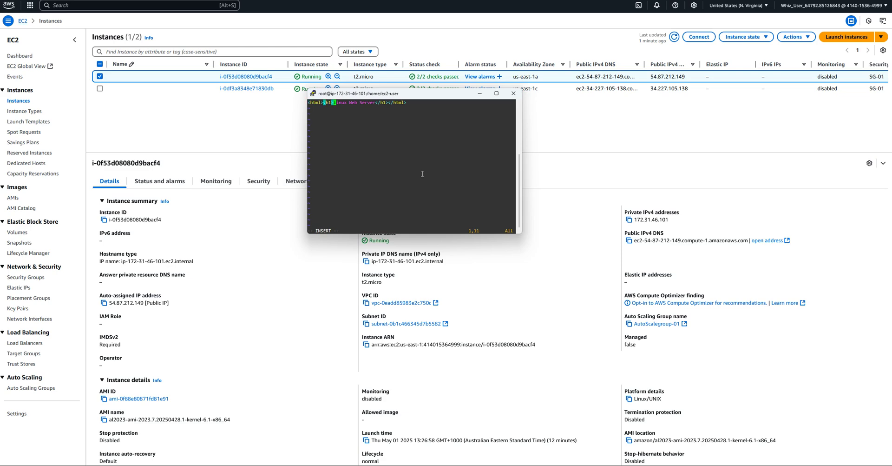
key(Right)
key(Right)
key(Right)
key(Right)
key(Right)
key(Right)
text(-01)
key(Escape)
text(:wq)
key(Return)
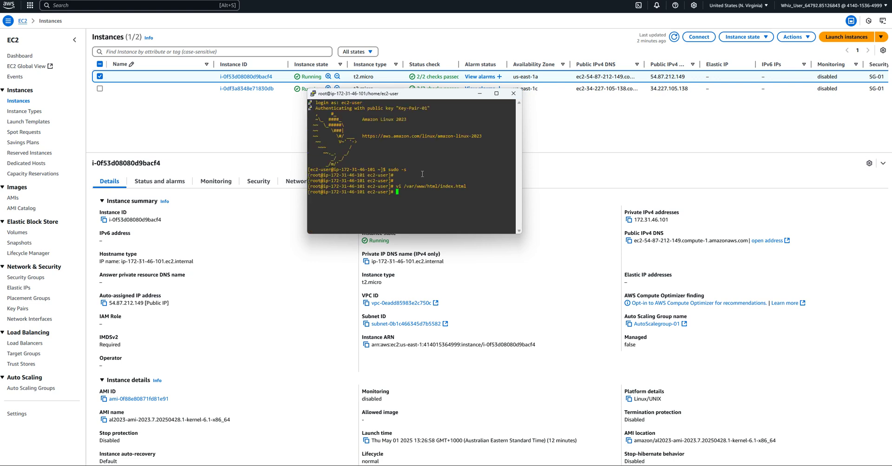
Exit the root shell and end the SSH session on the us-east-1a instance
text(exit)
key(Return)
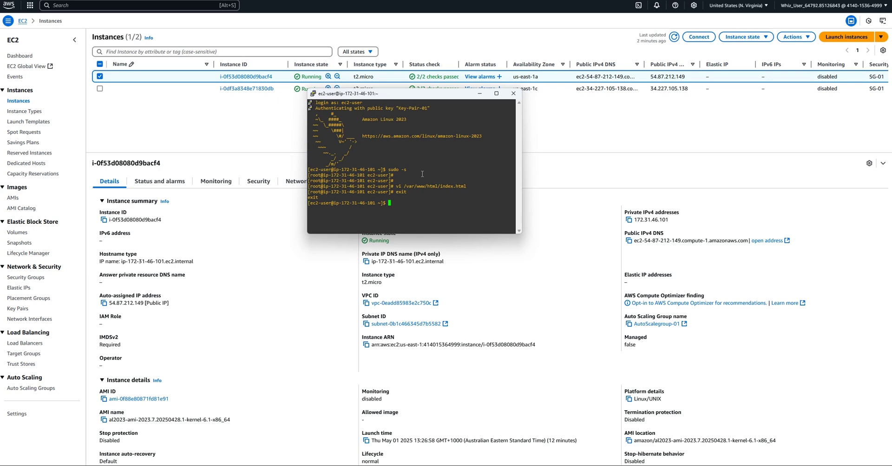
text(exit)
key(Return)
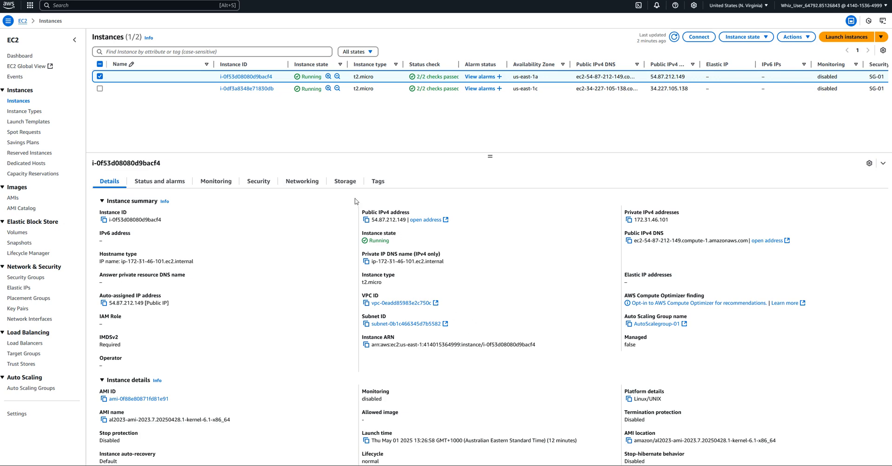
Copy the public IPv4 address of the us-east-1c instance and replace the host name in the PuTTY configuration with it
click(100, 77)
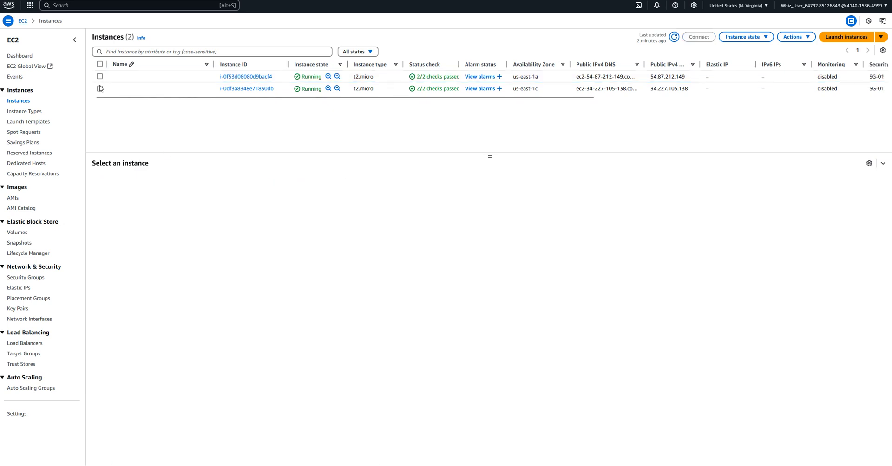
click(100, 89)
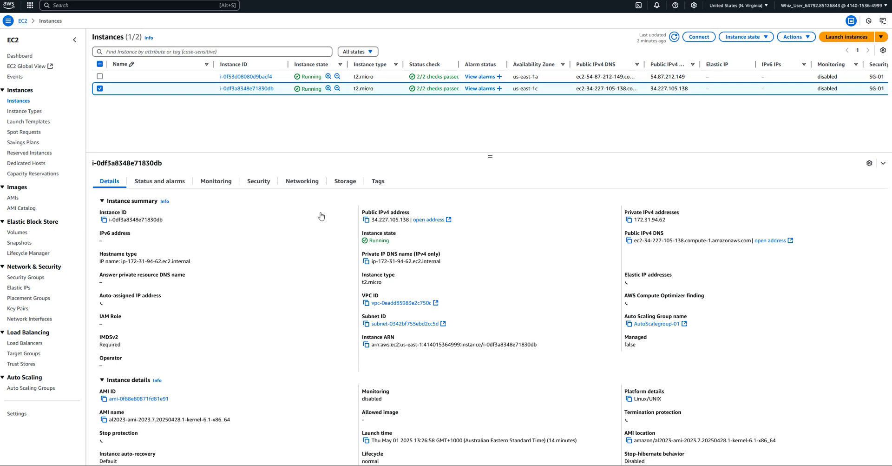
click(366, 219)
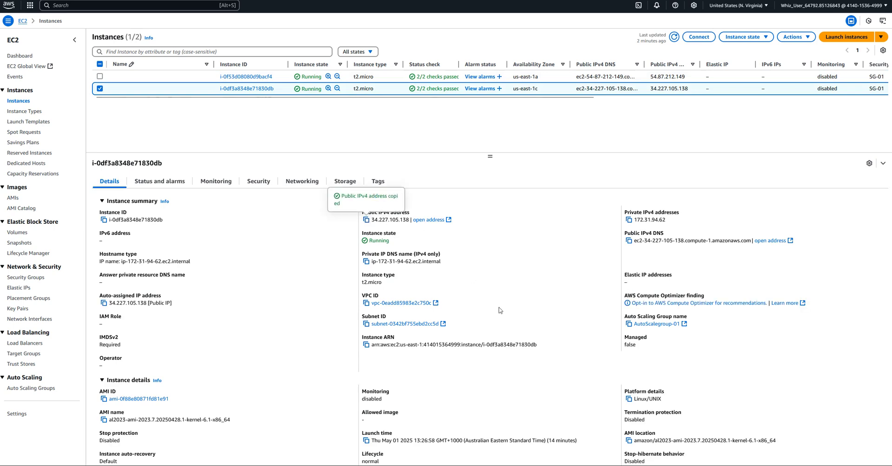
key(alt+Tab)
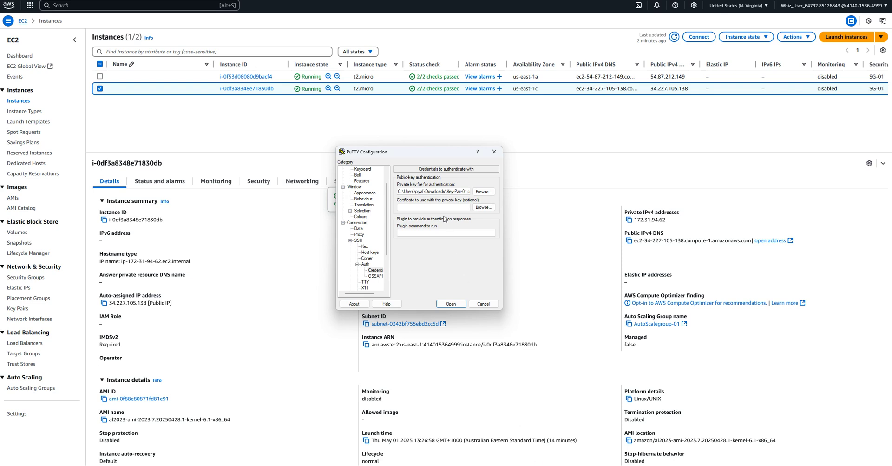
scroll(387, 200, up, 2)
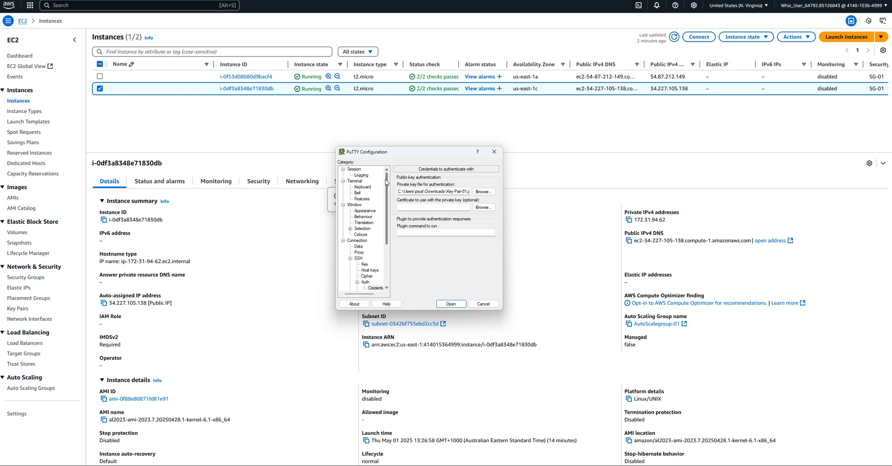
click(354, 169)
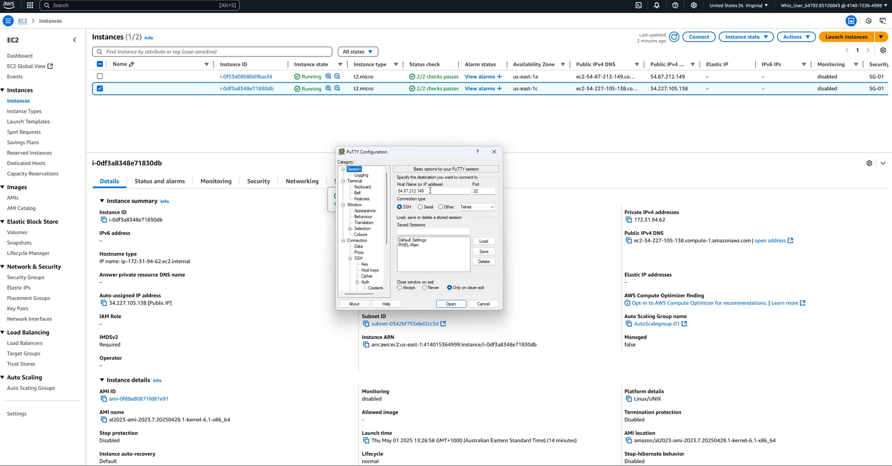
key(Tab)
right_click(405, 192)
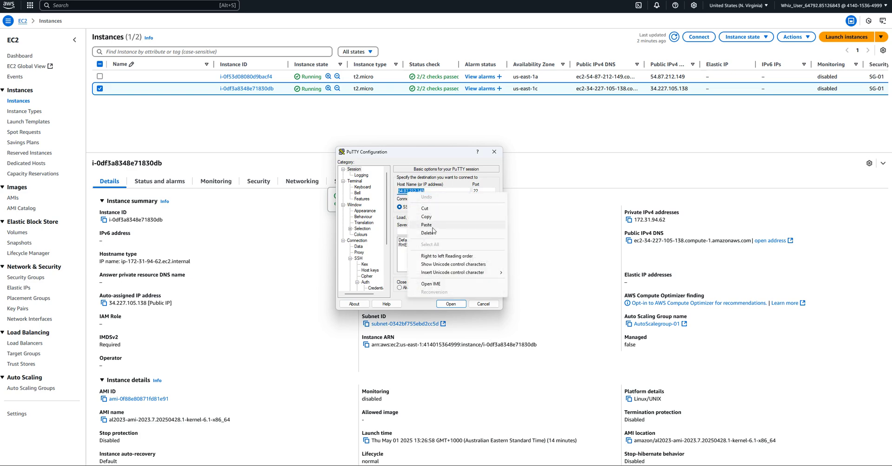
click(414, 218)
Open the SSH session to 34.227.105.138, accepting its host key, and log in as ec2-user
click(449, 304)
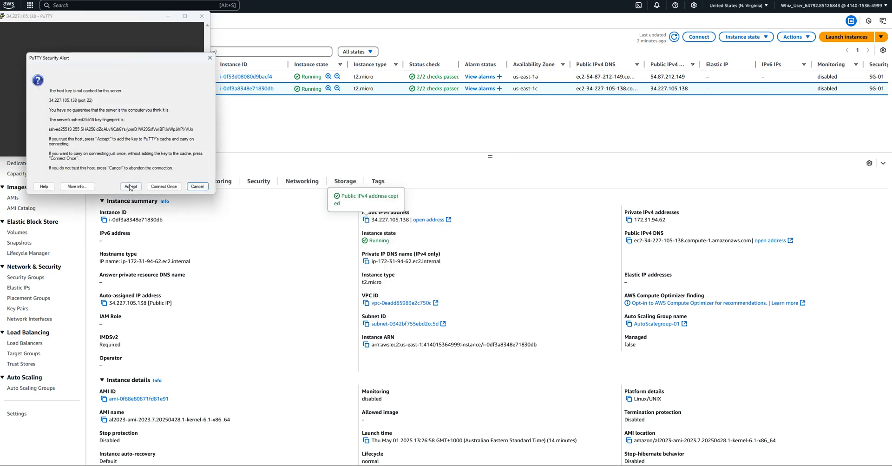
click(130, 184)
drag(106, 16, 274, 154)
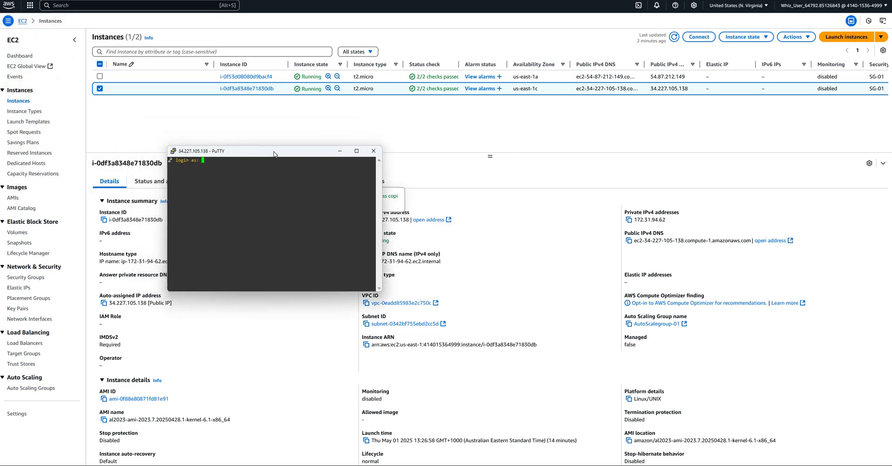
text(ec2-user)
key(Return)
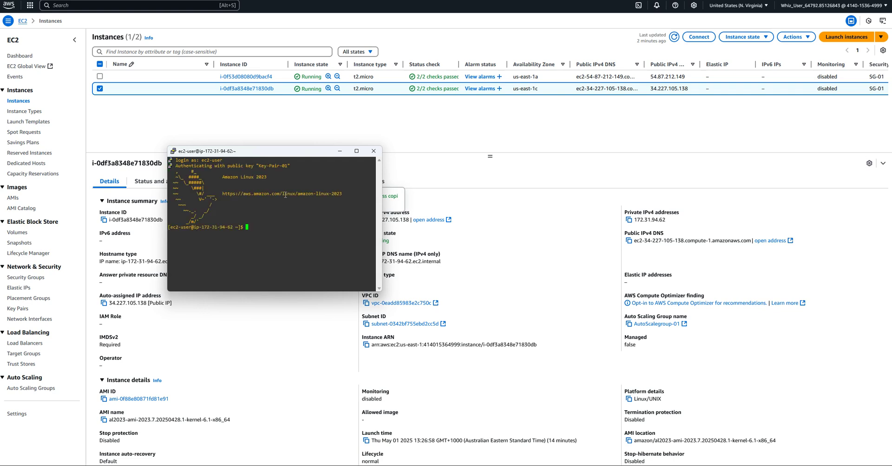
Switch to root with sudo -s on the us-east-1c instance and open /var/www/html/index.html in vi
text(sudo -s)
key(Return)
key(Return)
key(Return)
text(vi )
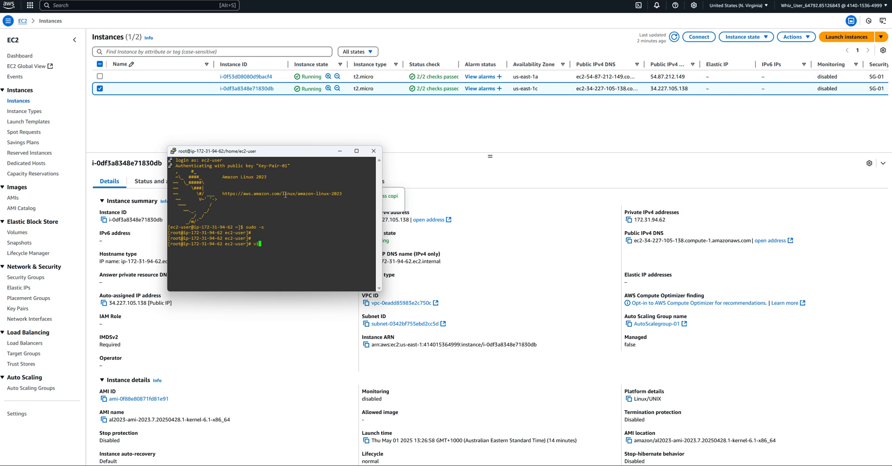
text(/var/www/html/in)
key(Tab)
key(Return)
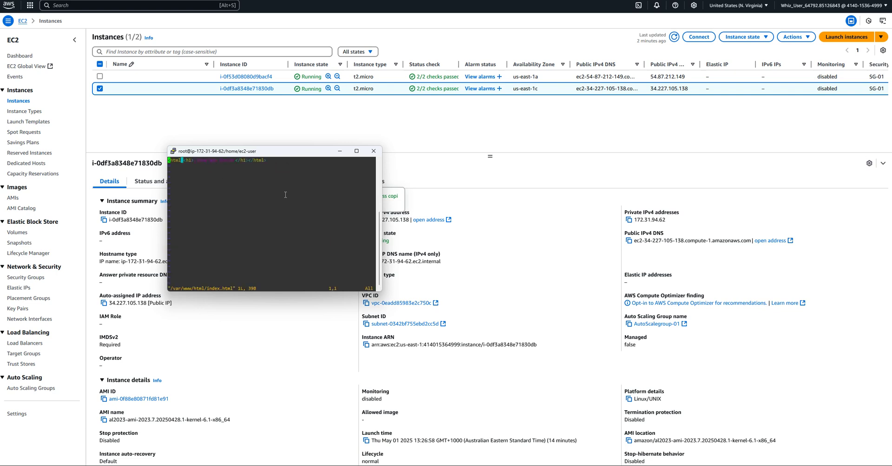
Append "-02" to the "Linux Web Server" heading in this instance's index.html, then save the file and quit vi
key(i)
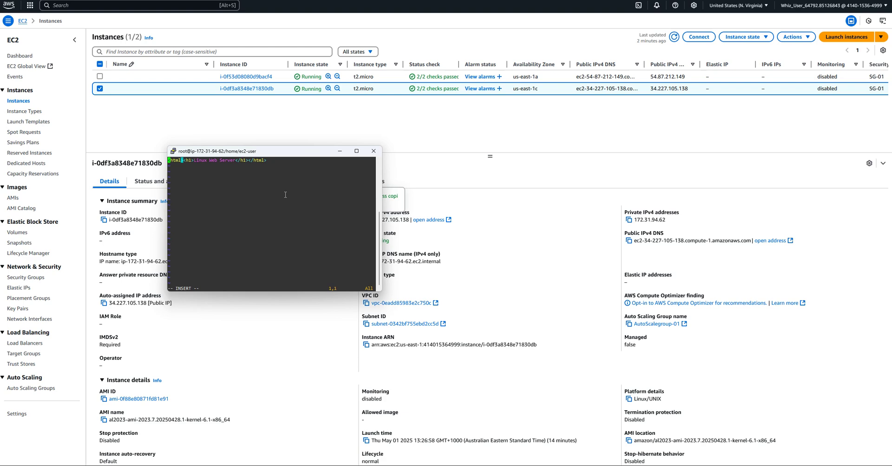
key(Right)
key(Right)
key(Right)
key(Right)
key(Right)
key(Right)
key(Right)
key(Right)
key(Right)
key(Right)
key(Right)
key(Right)
key(Right)
key(Right)
key(Right)
key(Right)
key(Right)
key(Right)
key(Right)
key(Right)
key(Right)
key(Left)
key(Left)
key(Left)
text(-02)
key(Escape)
text(:wq!)
key(Return)
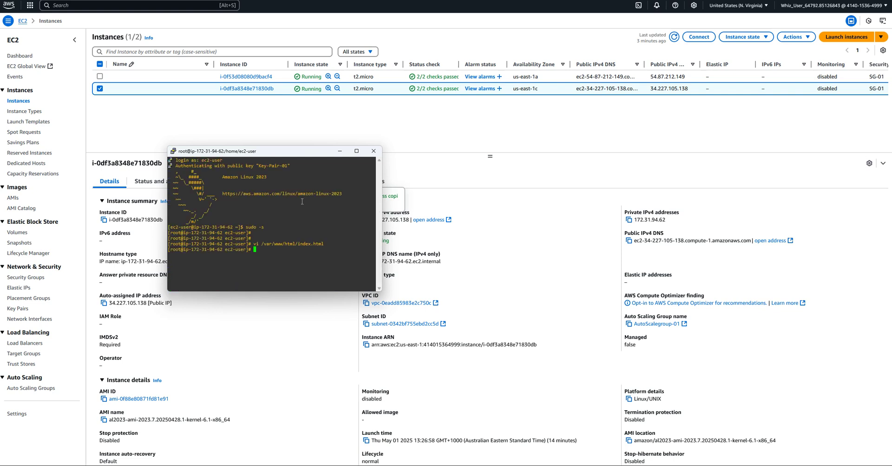
Exit the root shell and end the SSH session on the us-east-1c instance
text(exit)
key(Return)
text(e)
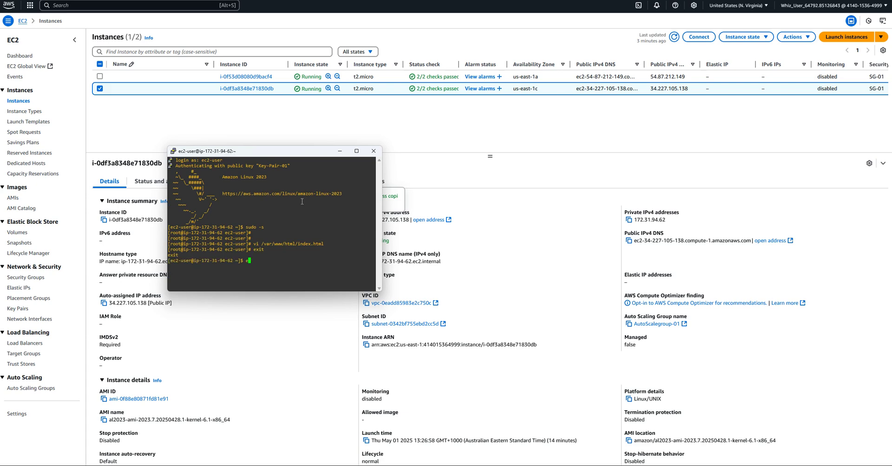
text(xit)
key(Return)
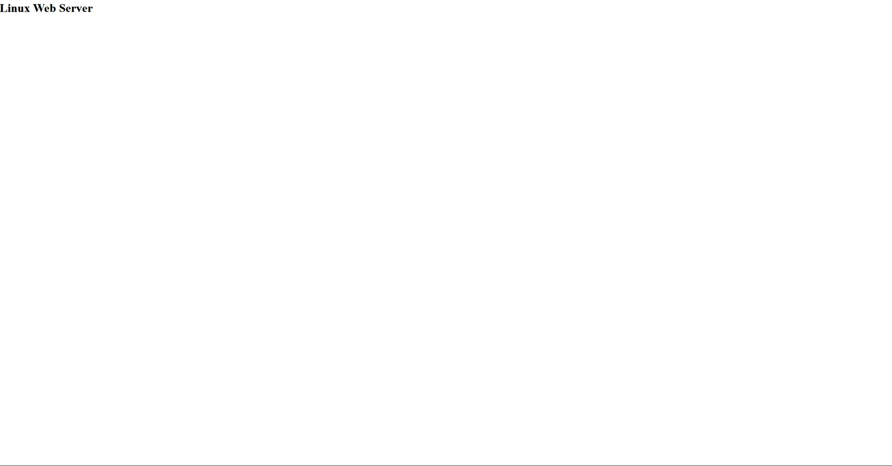
Reload the Linux Web Server page in the browser several times to check which server answers
key(F5)
key(F5)
key(F5)
key(F5)
key(F5)
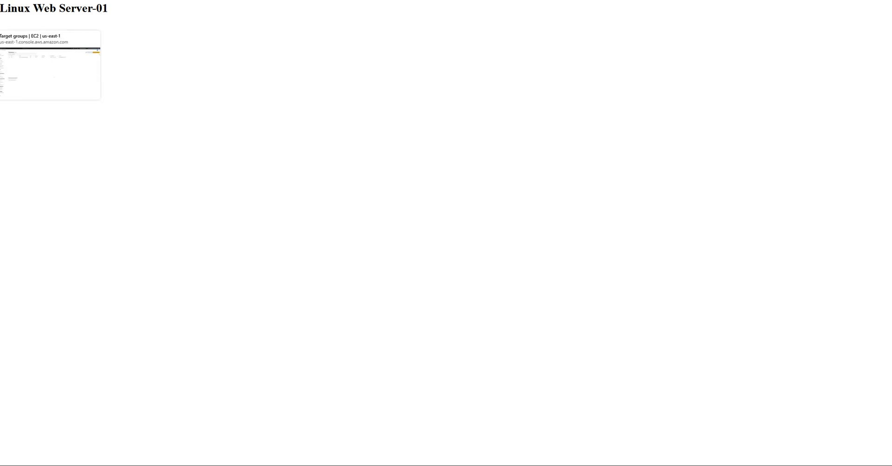
Return to the EC2 Instances page in the browser
key(ctrl+Tab)
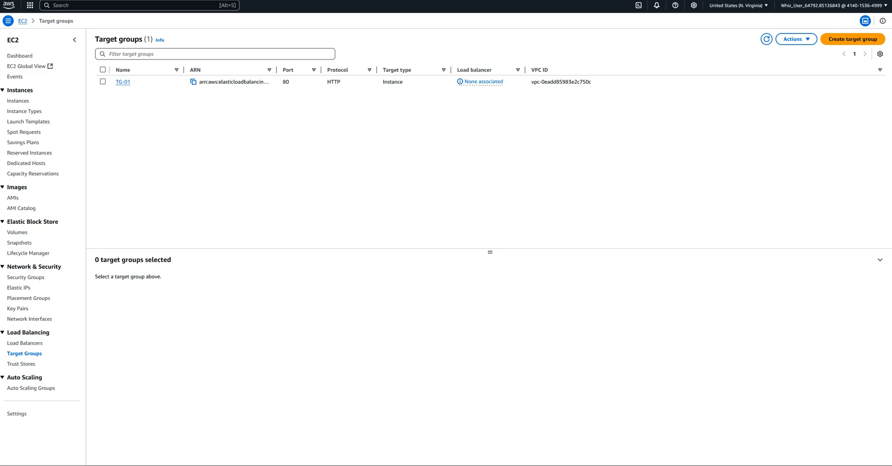
key(ctrl+Tab)
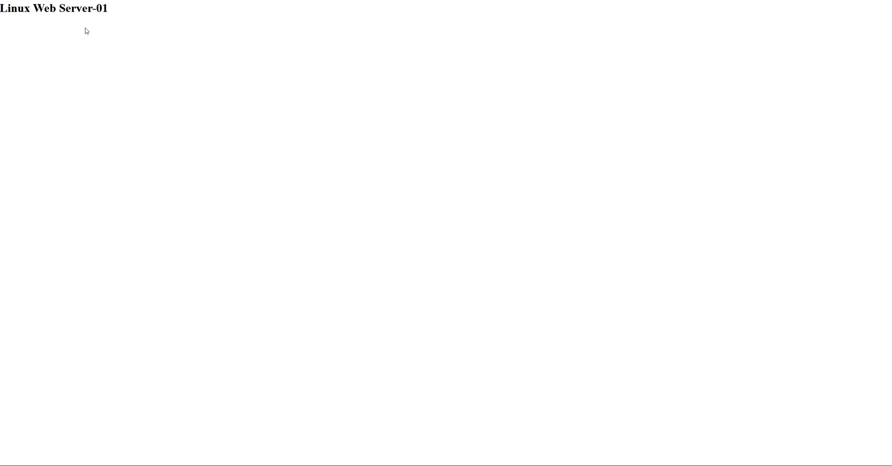
key(ctrl+Tab)
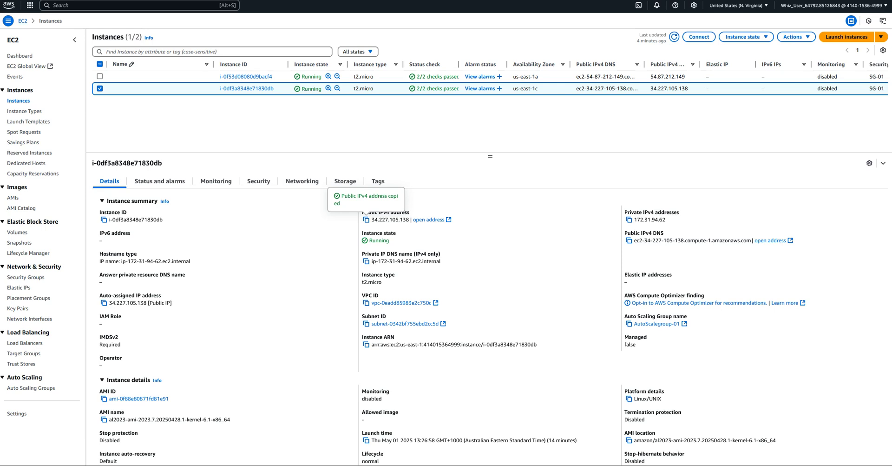